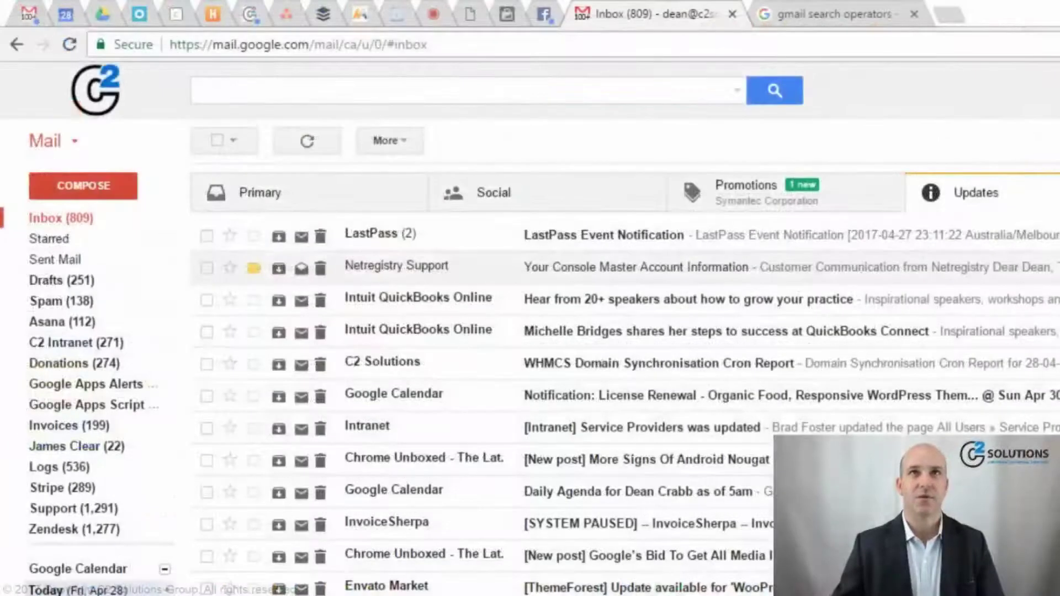
- Show the Google results for 'gmail search operators' and highlight text in its operator summary
left_click(886, 20)
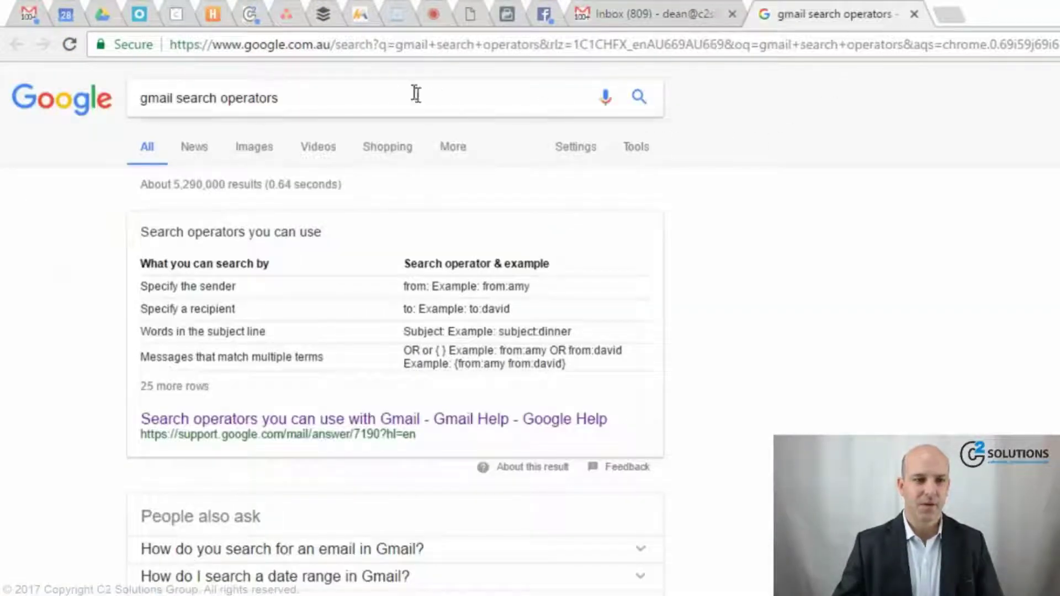
left_click_drag(411, 93, 140, 98)
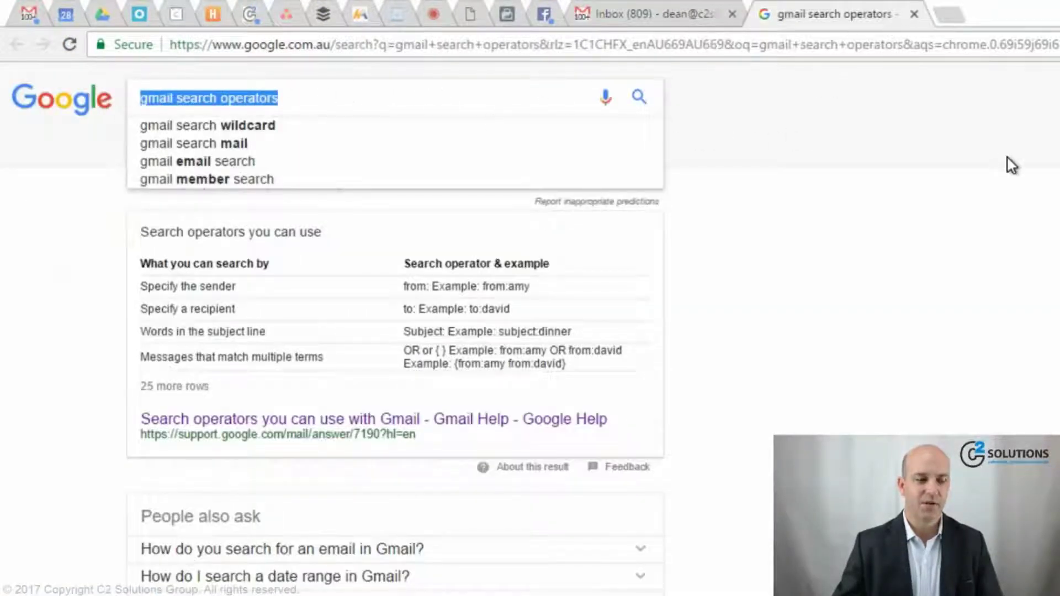
key("Right")
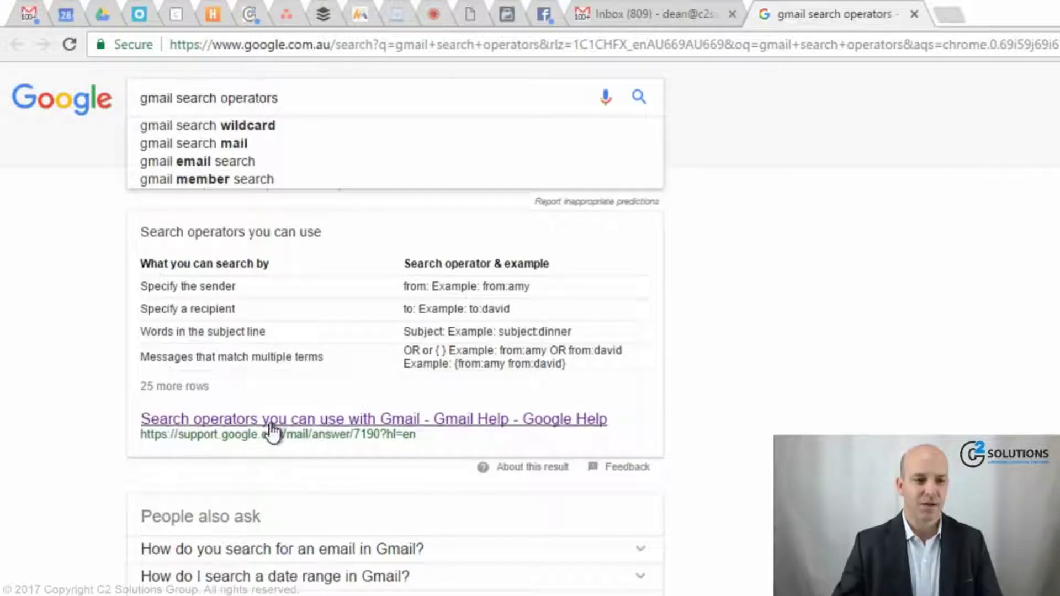
left_click_drag(228, 434, 267, 427)
- Open the 'Search operators you can use with Gmail' article, scroll its operator table, then return to the top
left_click(480, 420)
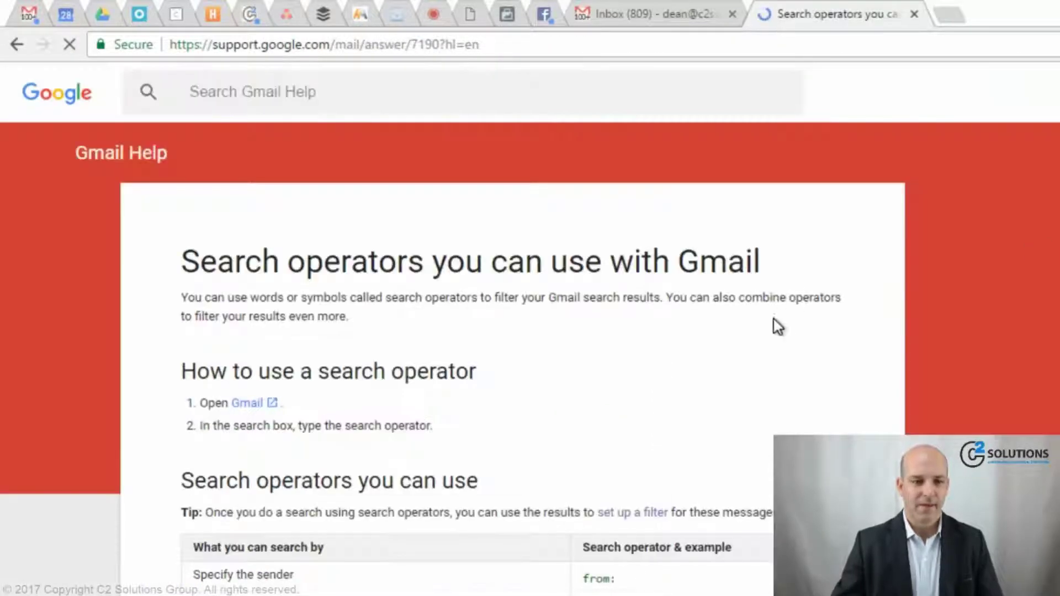
scroll(776, 334, "down", 5)
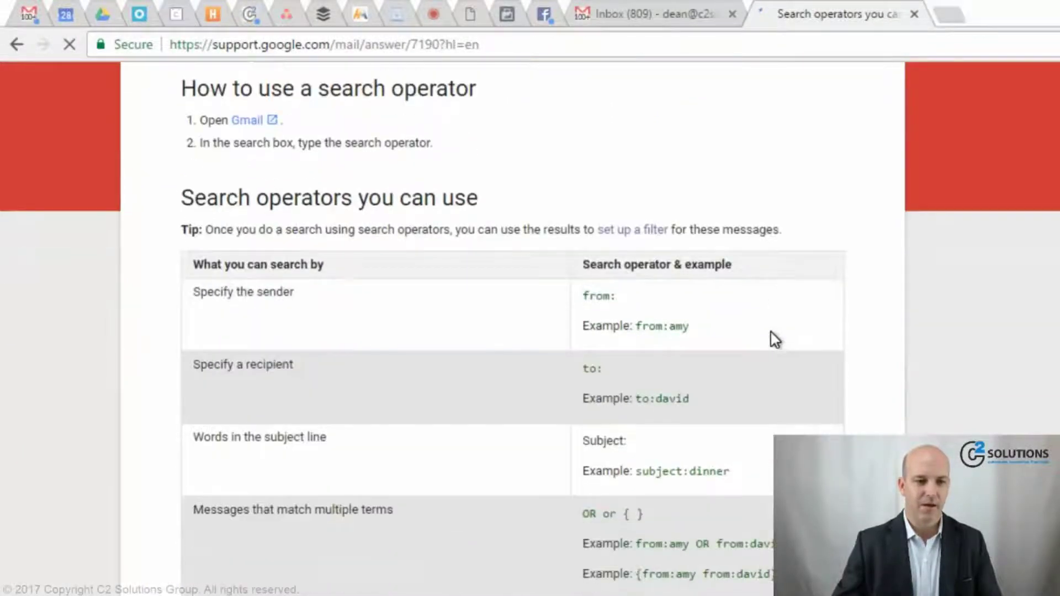
scroll(773, 337, "down", 7)
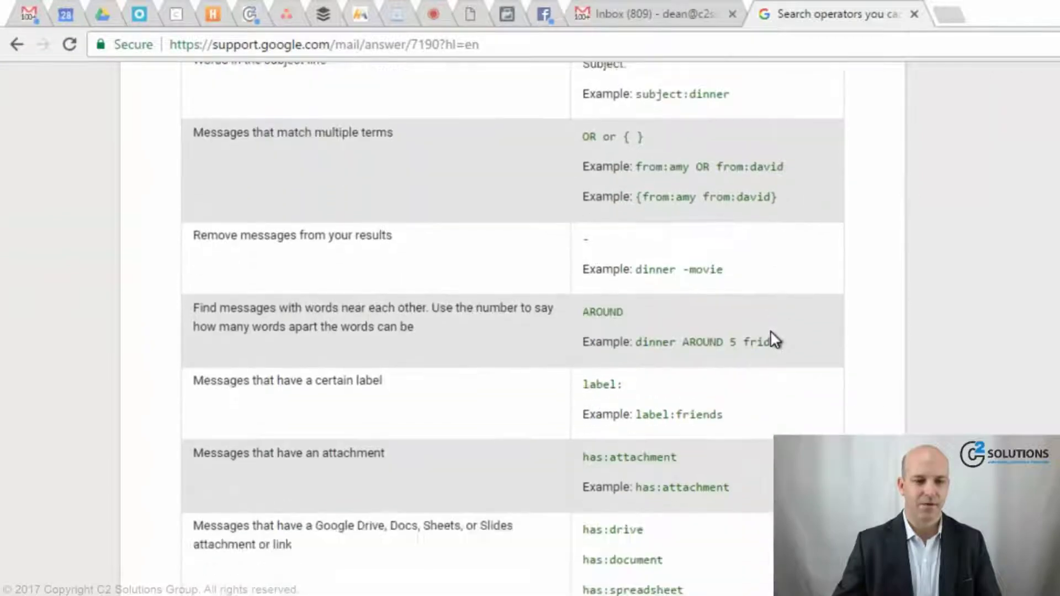
scroll(773, 337, "down", 10)
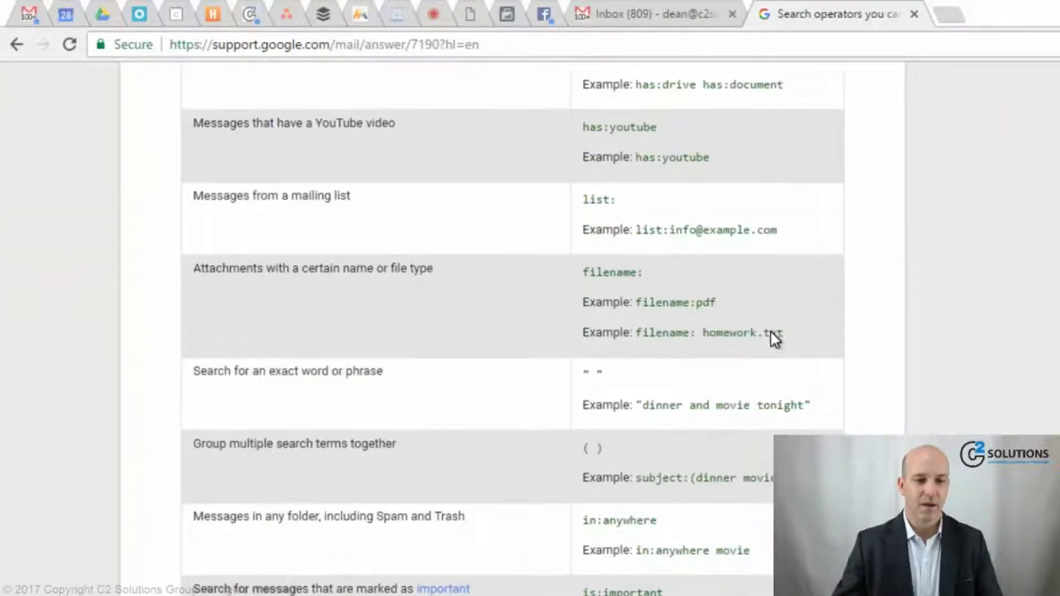
scroll(771, 332, "down", 15)
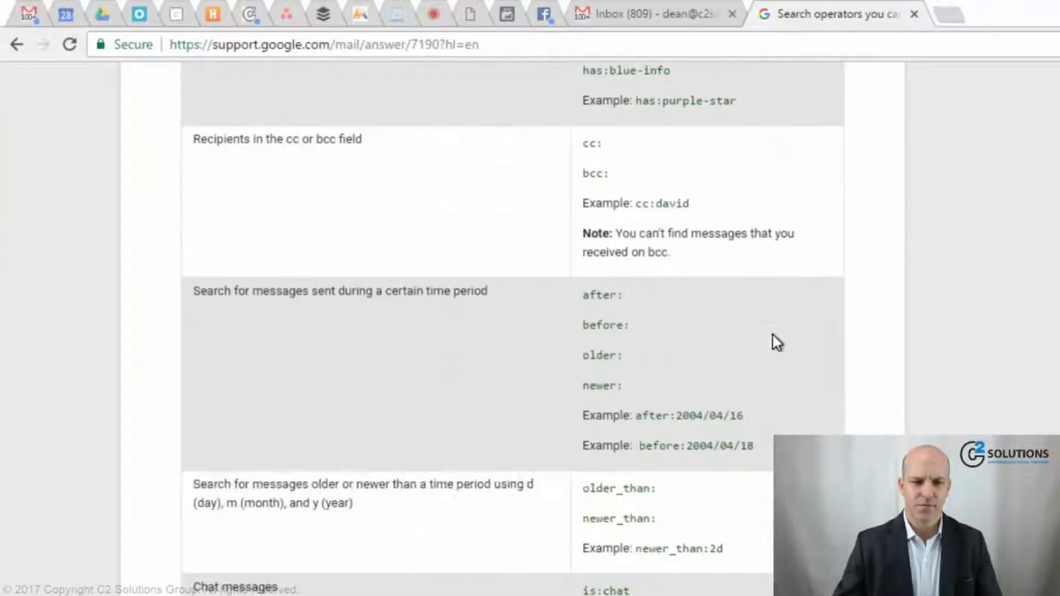
scroll(777, 342, "down", 9)
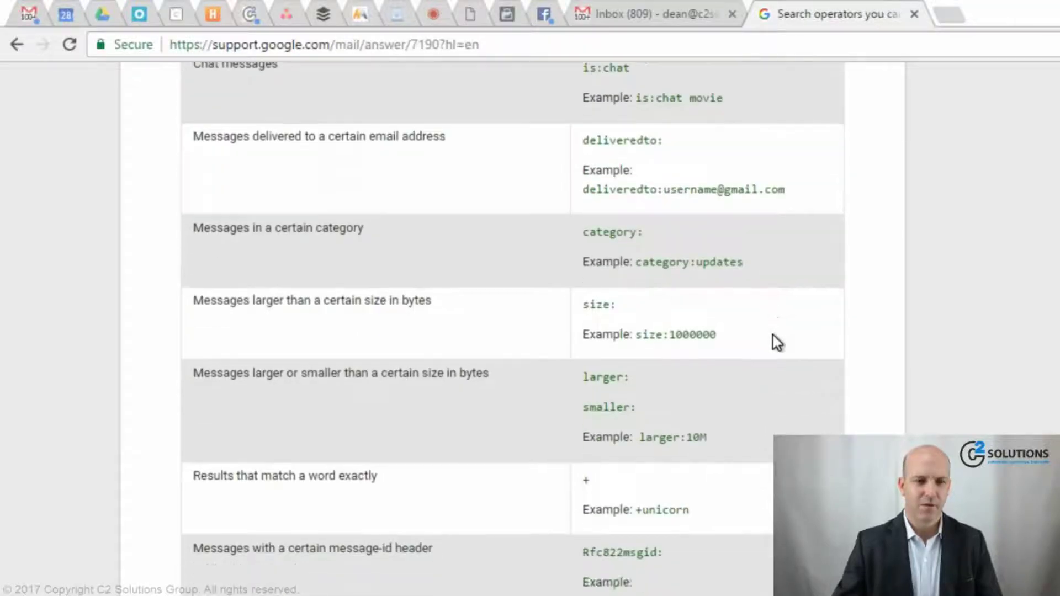
key("Home")
left_click(773, 335)
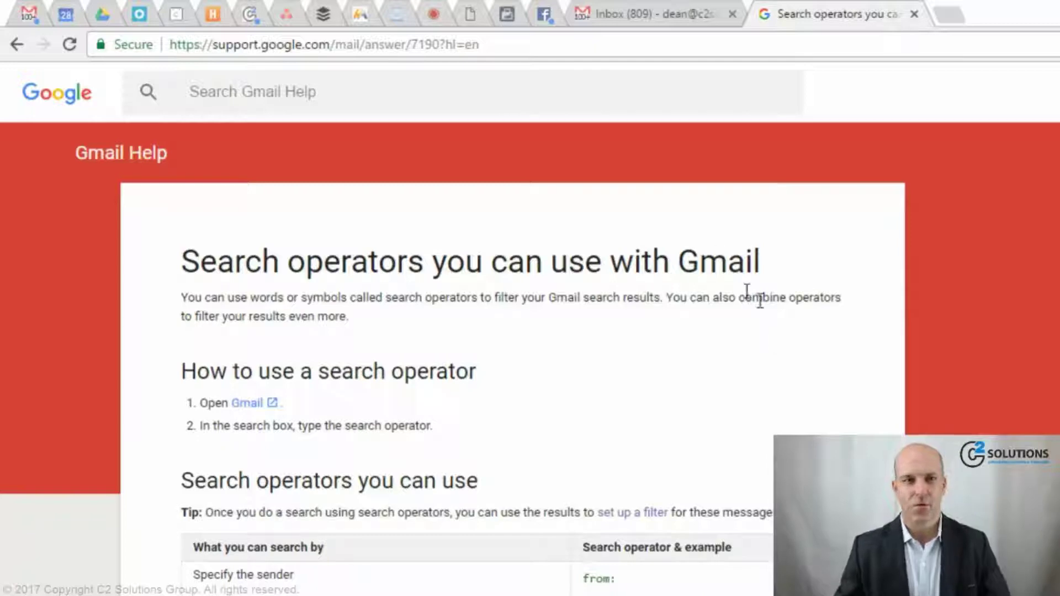
- Back in Gmail, pick the colleague as sender in the advanced search From field and search
left_click(665, 19)
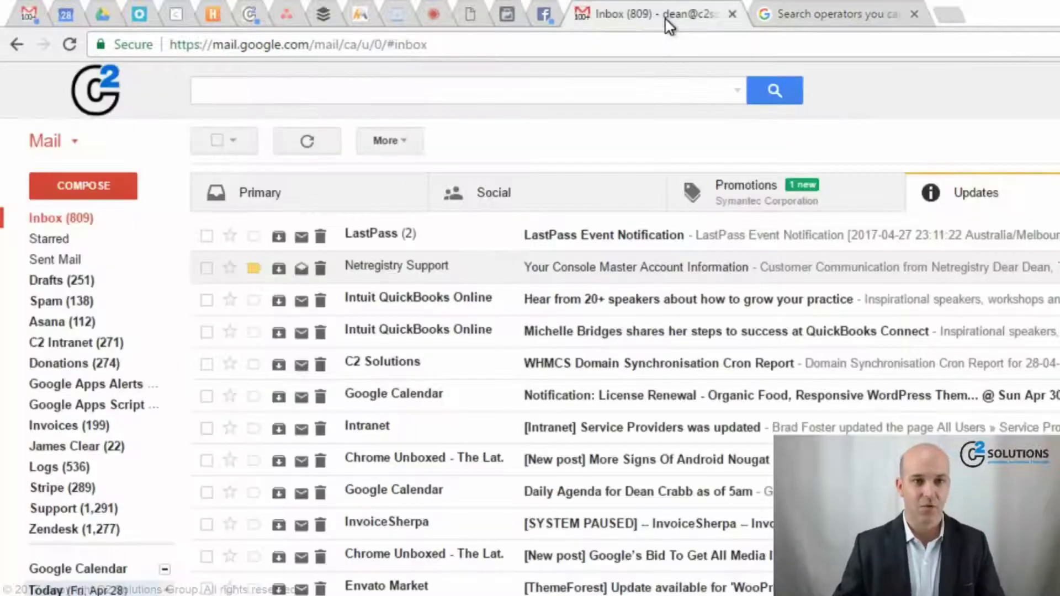
left_click(739, 92)
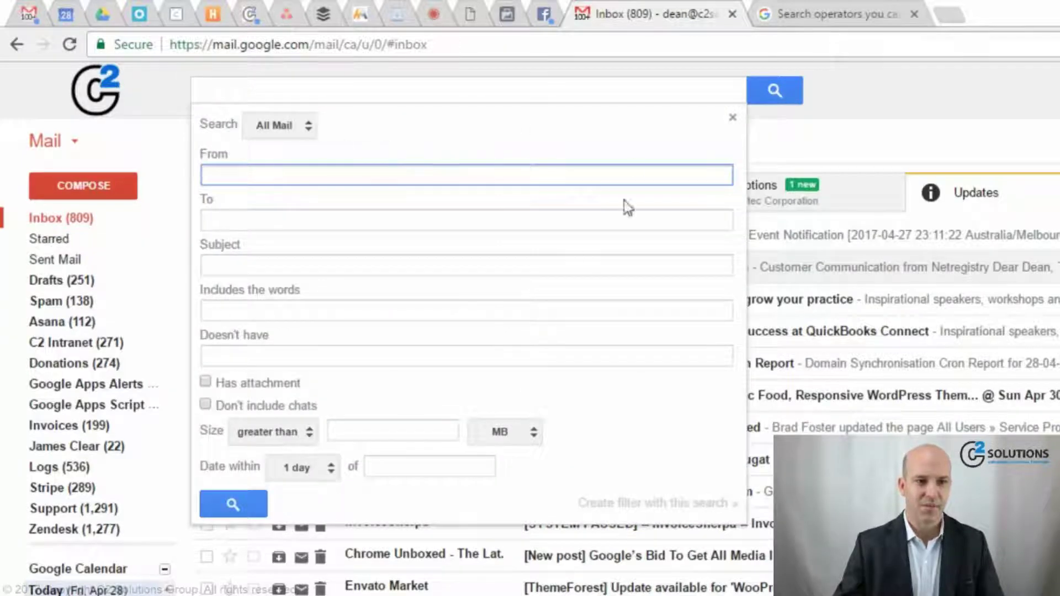
left_click(721, 95)
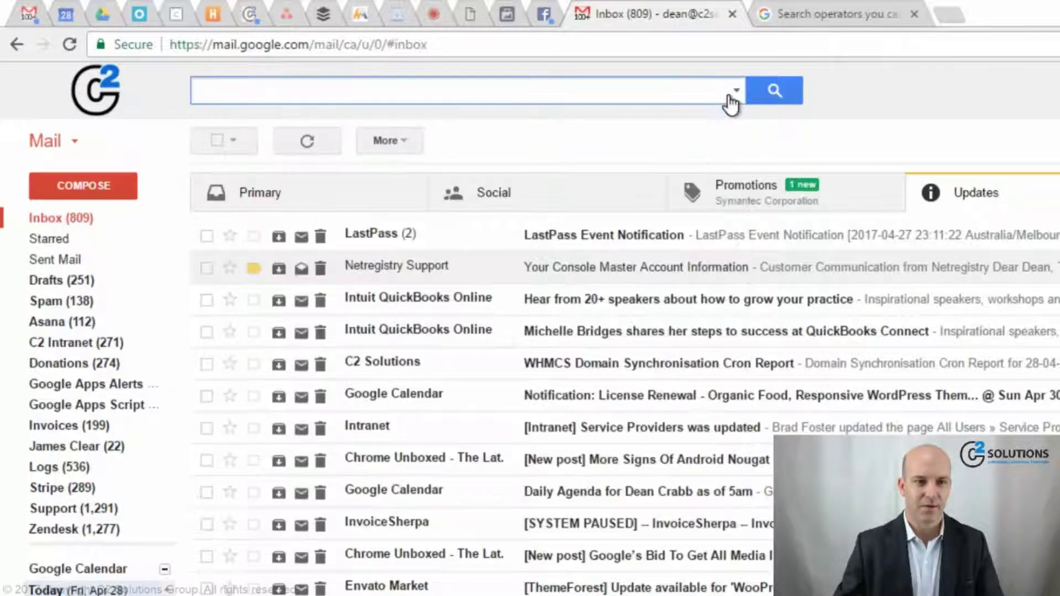
left_click(736, 93)
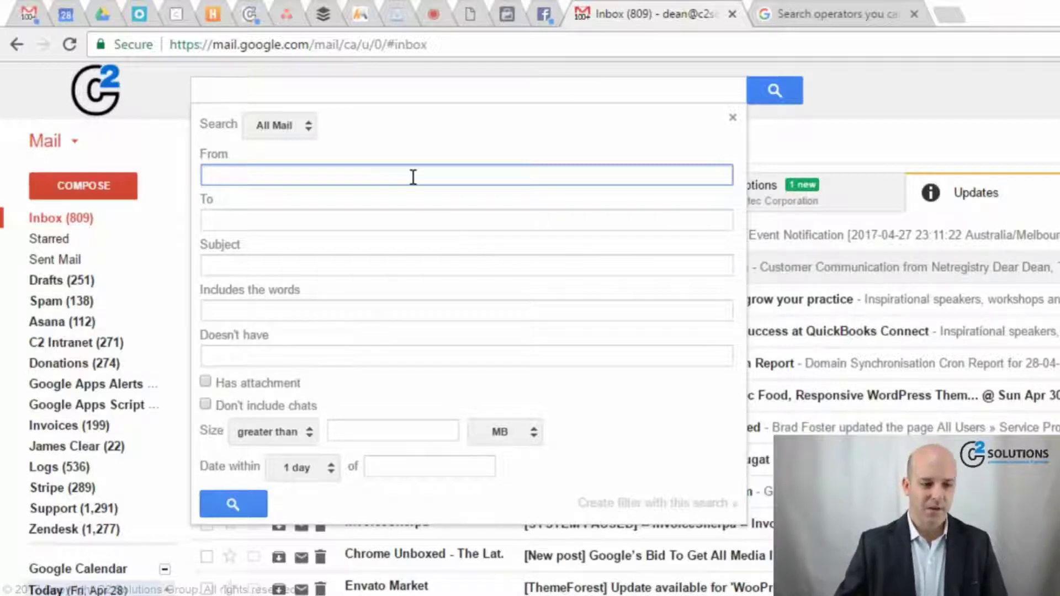
type("den")
left_click(424, 217)
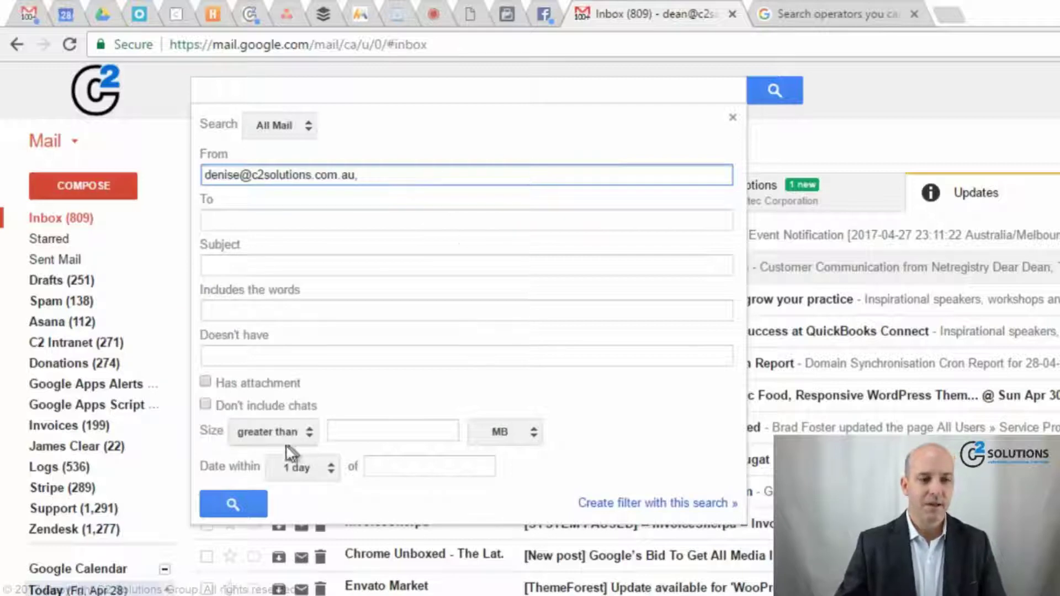
left_click(231, 503)
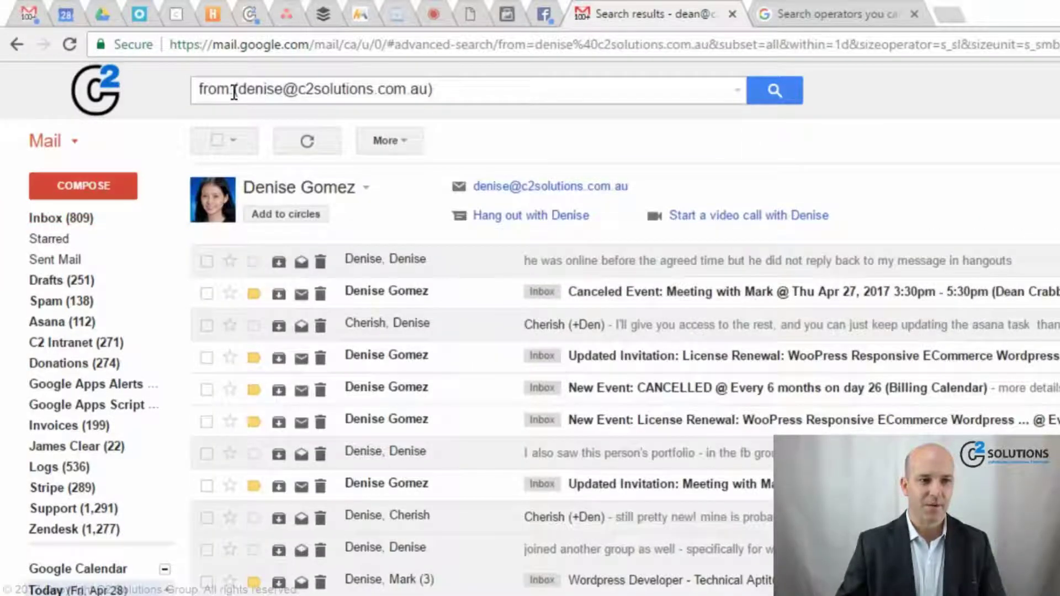
- Reopen the advanced search panel showing the colleague's address pre-filled in From
left_click(235, 92)
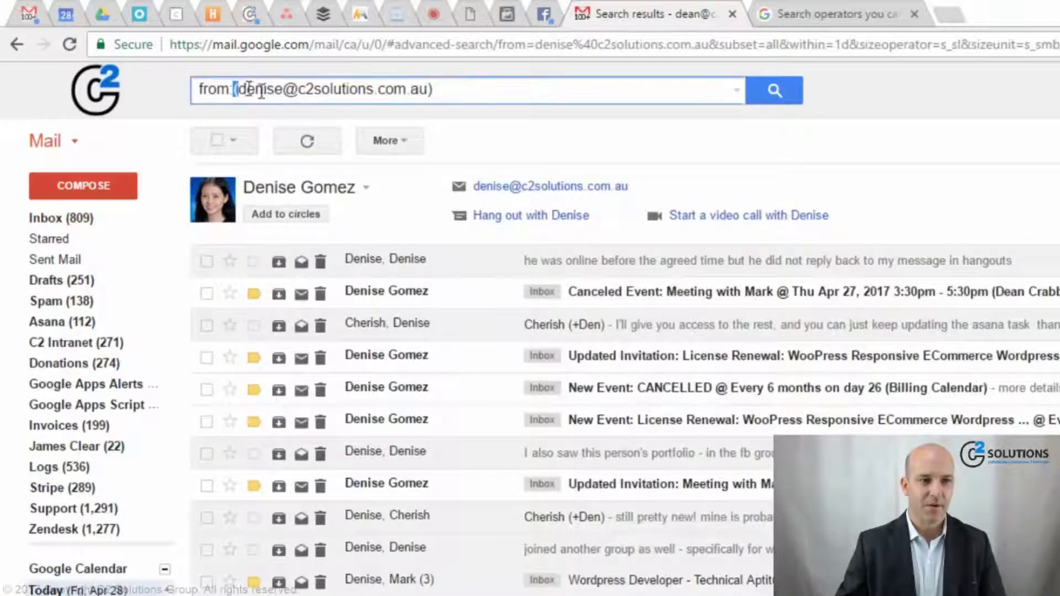
left_click(850, 94)
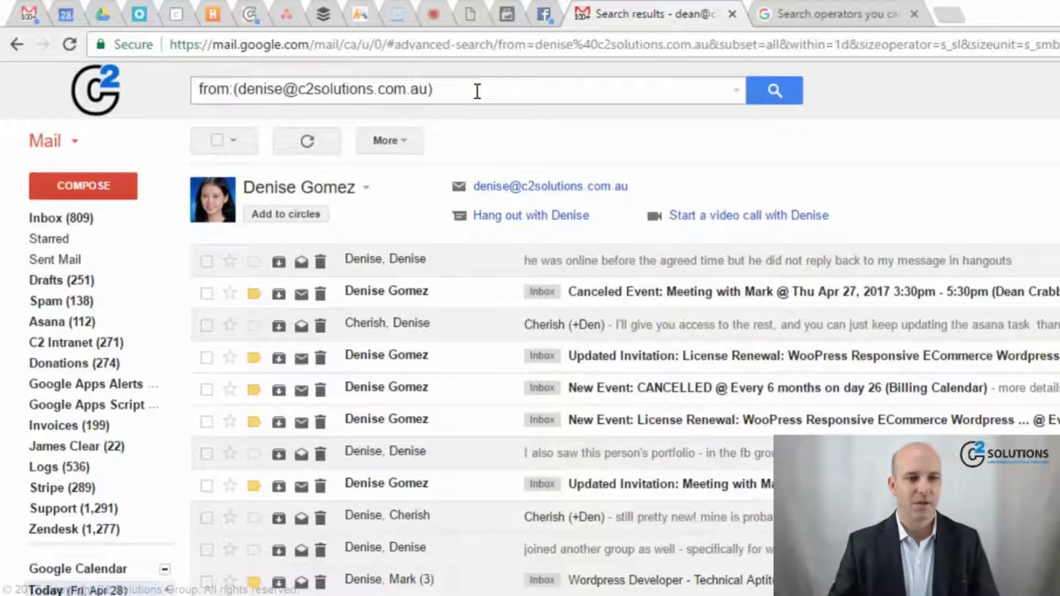
left_click(737, 92)
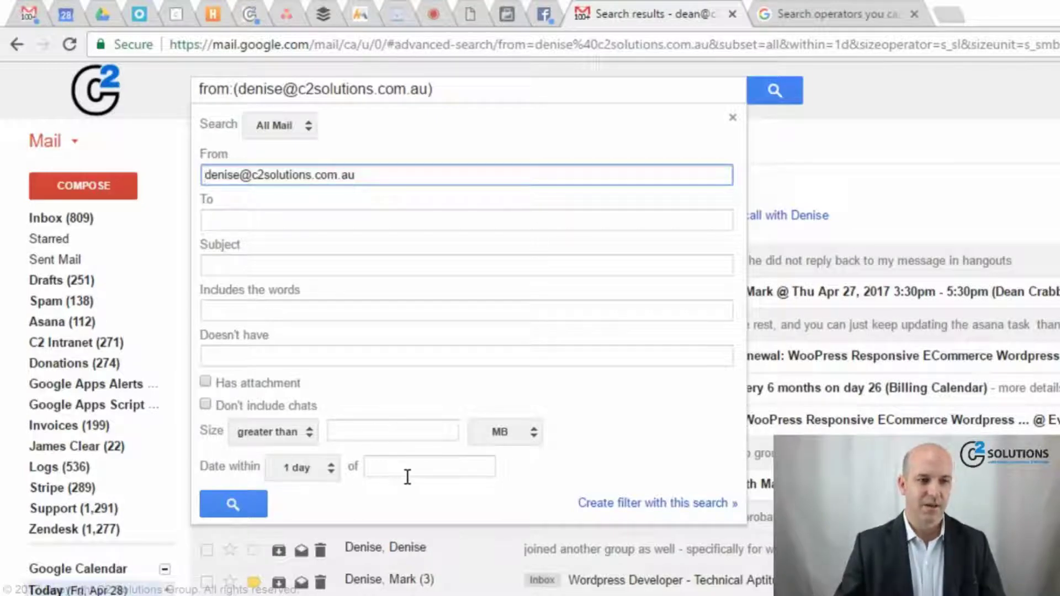
- Replace the query with 'google cloud' and run the search
left_click(913, 160)
left_click_drag(515, 90, 137, 94)
key("BackSpace")
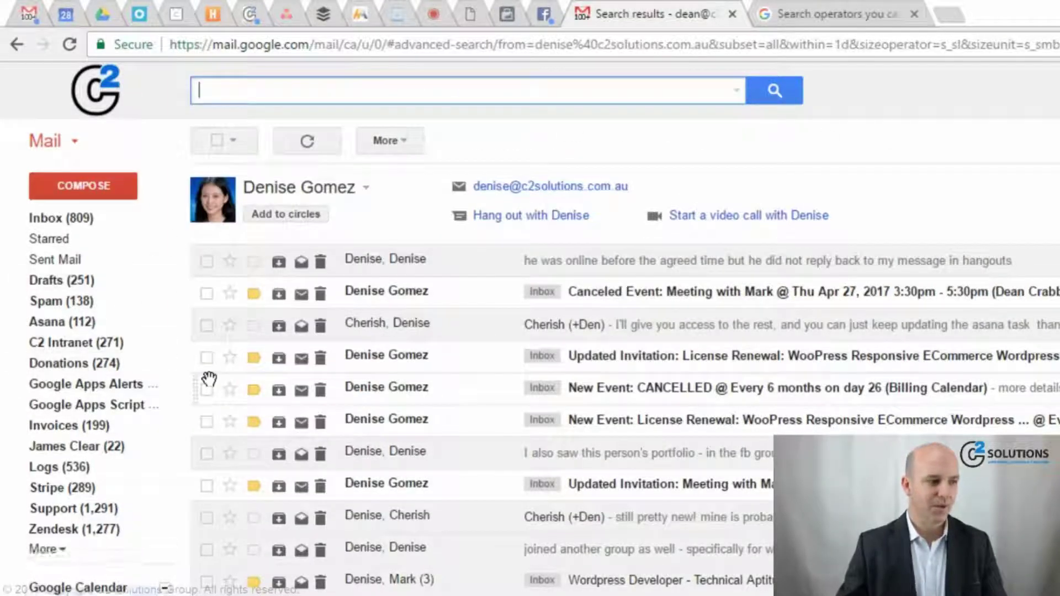
type("google cloud")
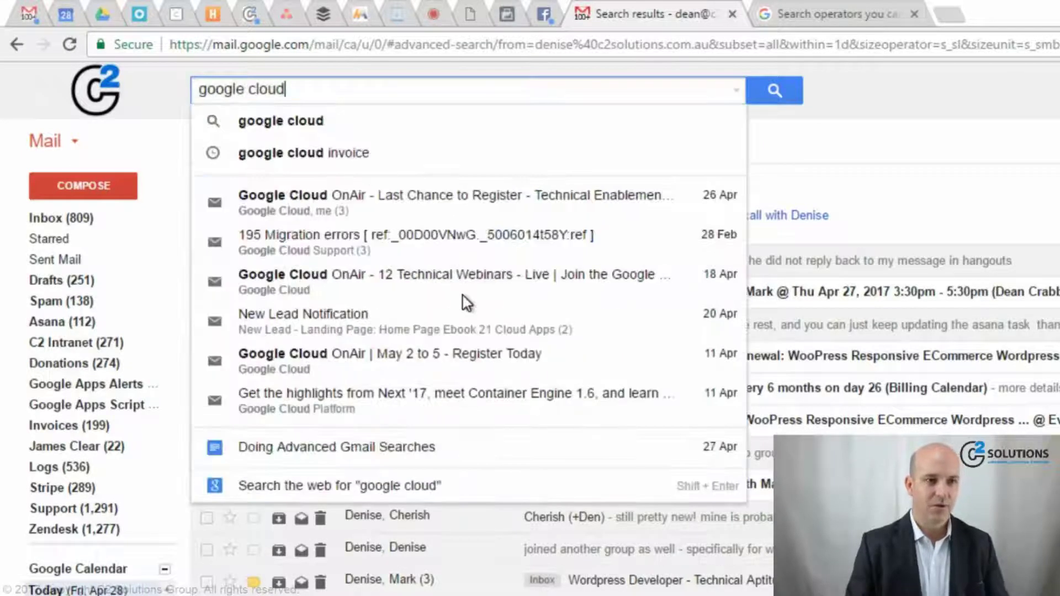
key("Return")
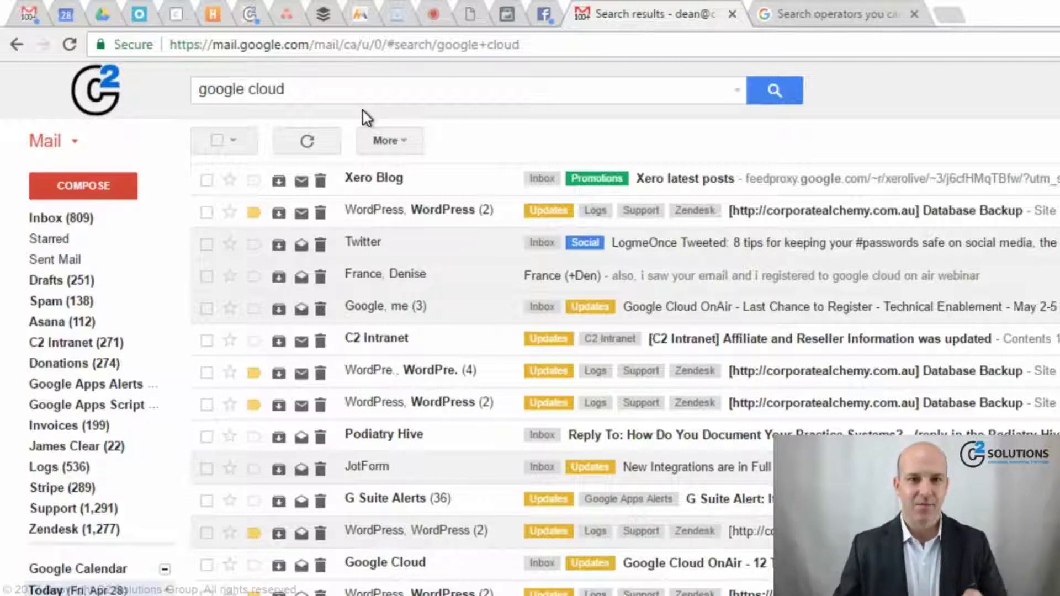
- Open the LogmeOnce Tweeted email from the results and scroll through it
left_click(436, 256)
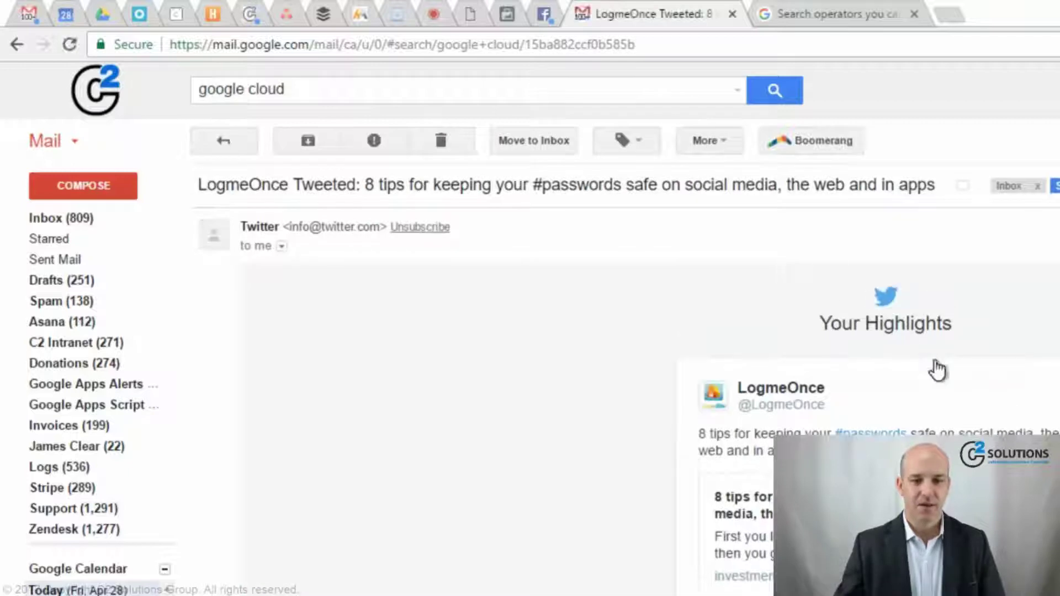
scroll(937, 370, "down", 15)
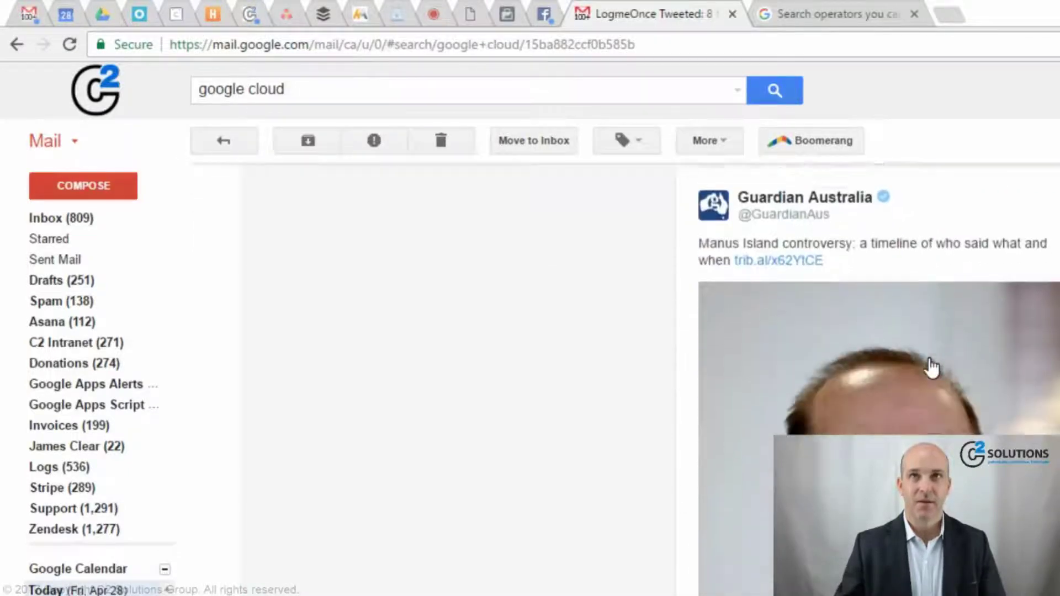
scroll(932, 367, "down", 8)
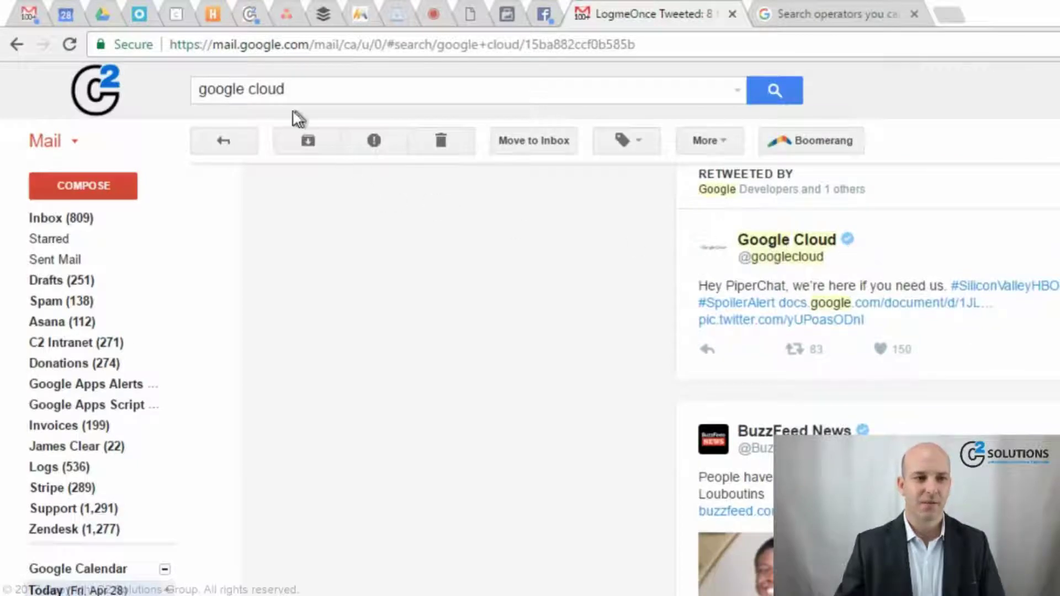
- Insert the AND operator so the query reads 'google AND cloud' and run it
left_click(248, 89)
type("AND")
key("Left")
key("ctrl+shift+Left")
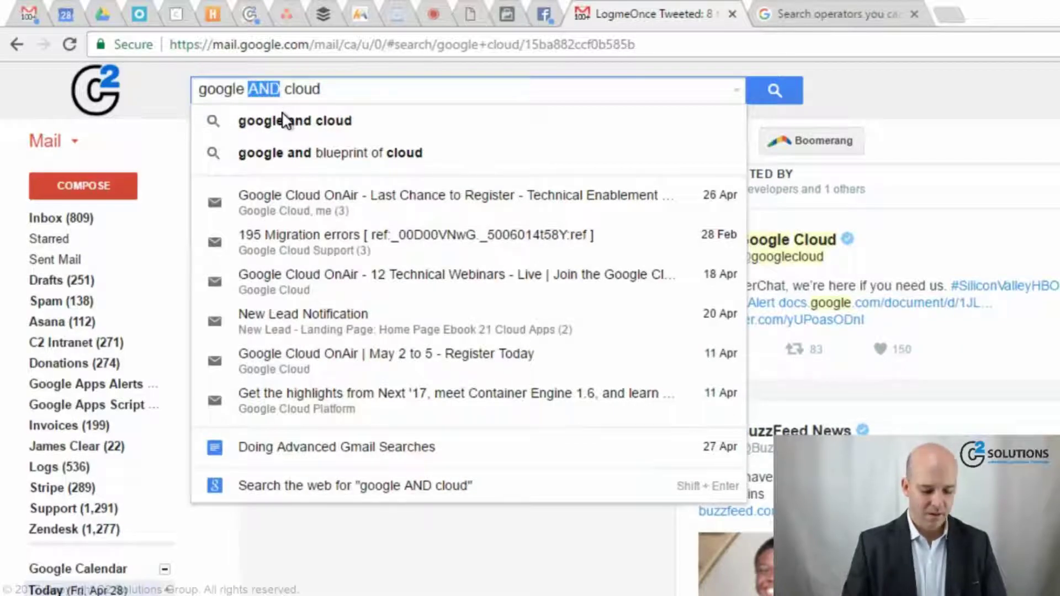
type("and")
key("ctrl+shift+Left")
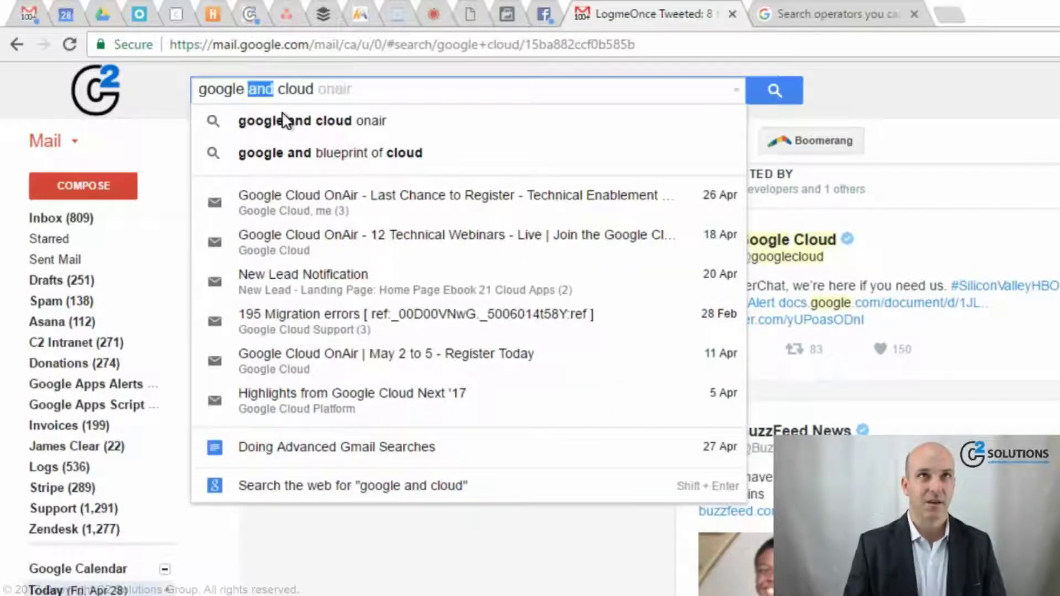
type("AND")
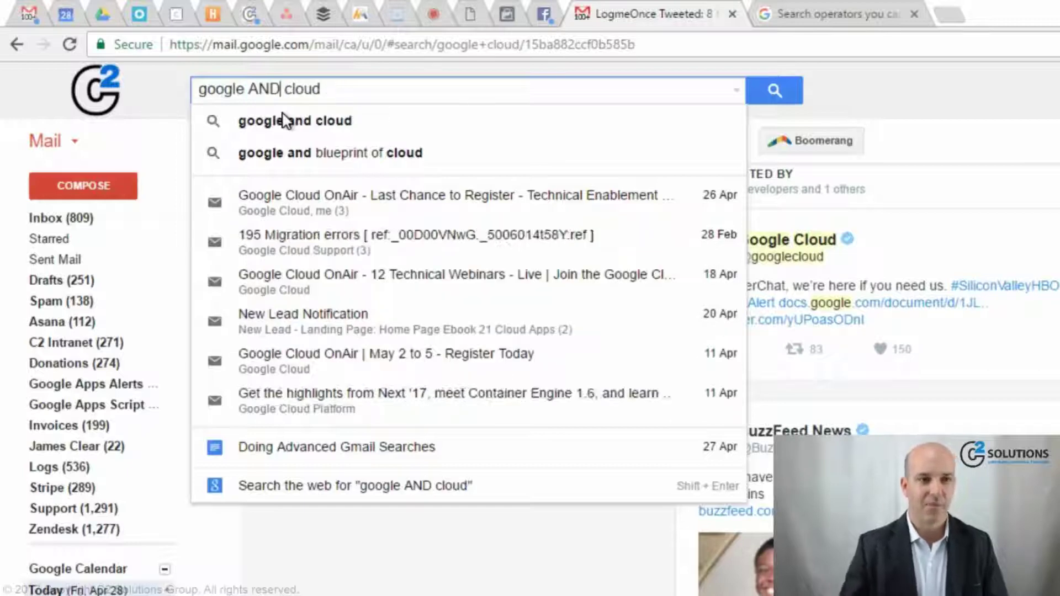
left_click(770, 98)
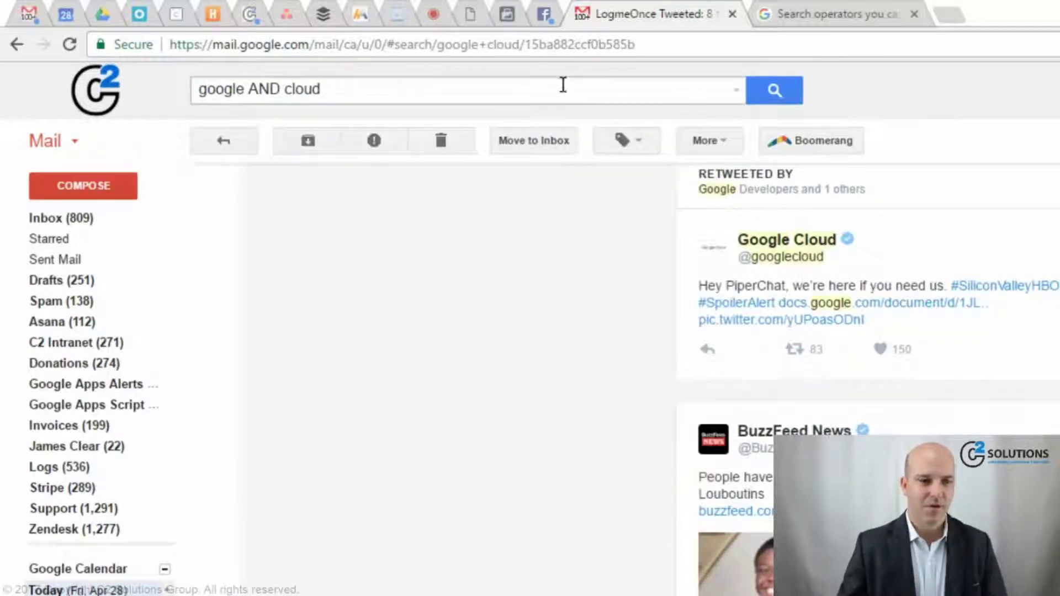
- Drop AND so the query reads 'google cloud' again and rerun it
left_click(493, 93)
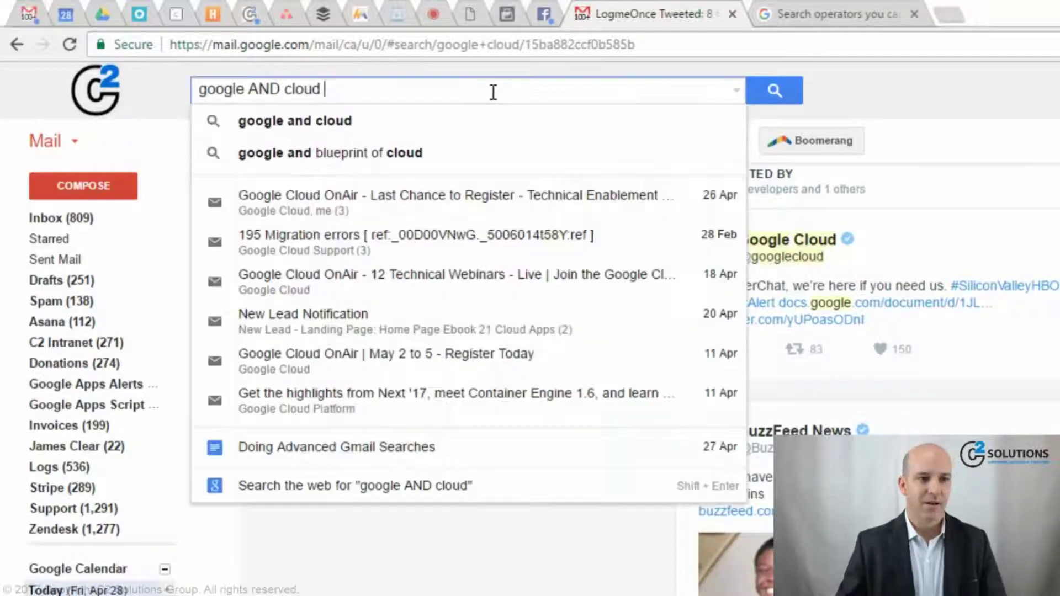
key("ctrl+shift+Left")
key("ctrl+shift+Left")
type("cloud")
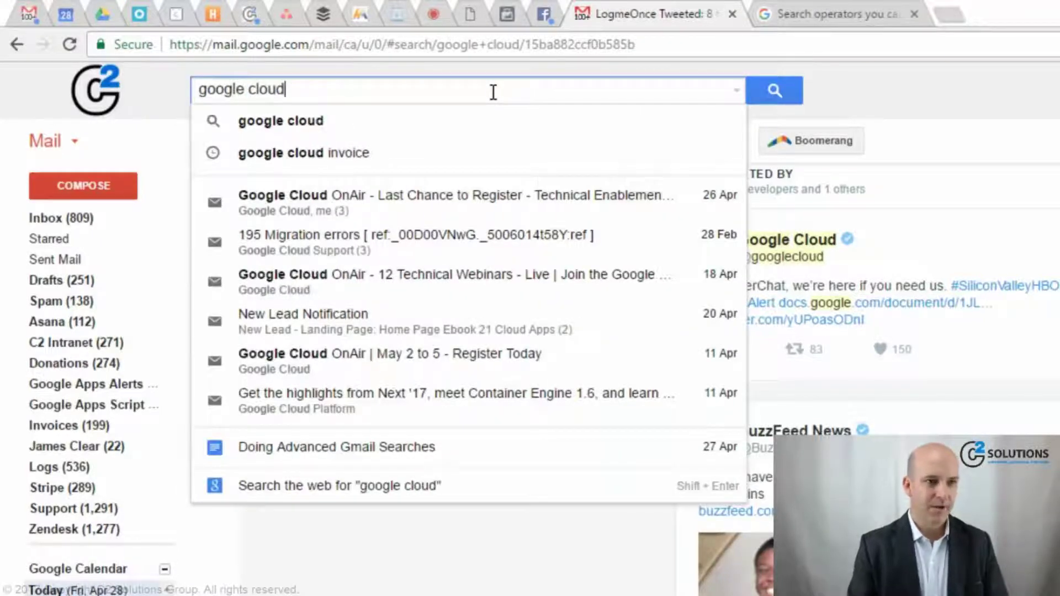
key("Return")
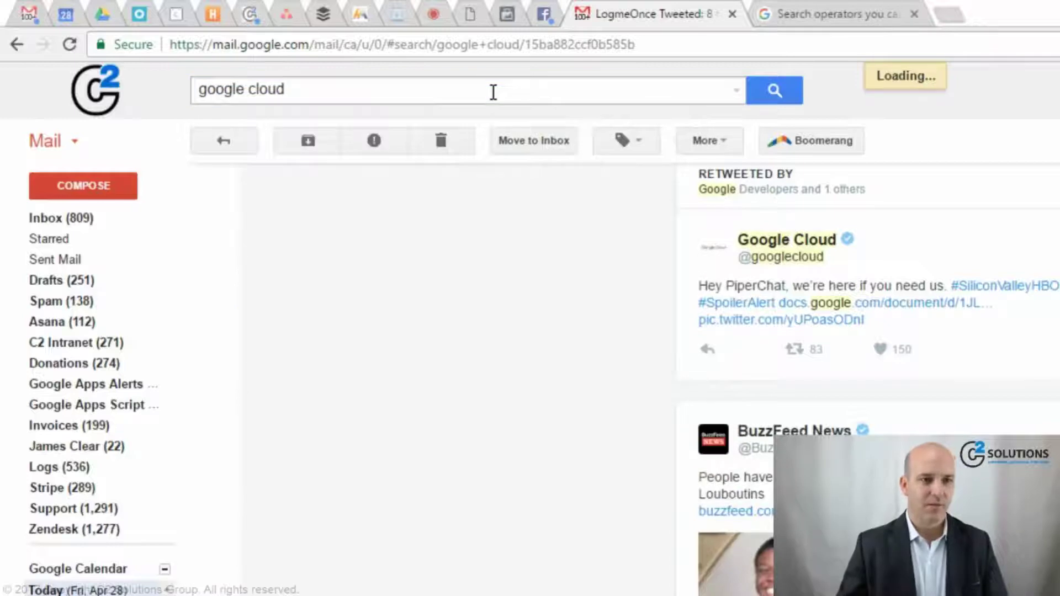
- Add 'invoice' and then the sender's first name to the google cloud query, searching each time
left_click(493, 93)
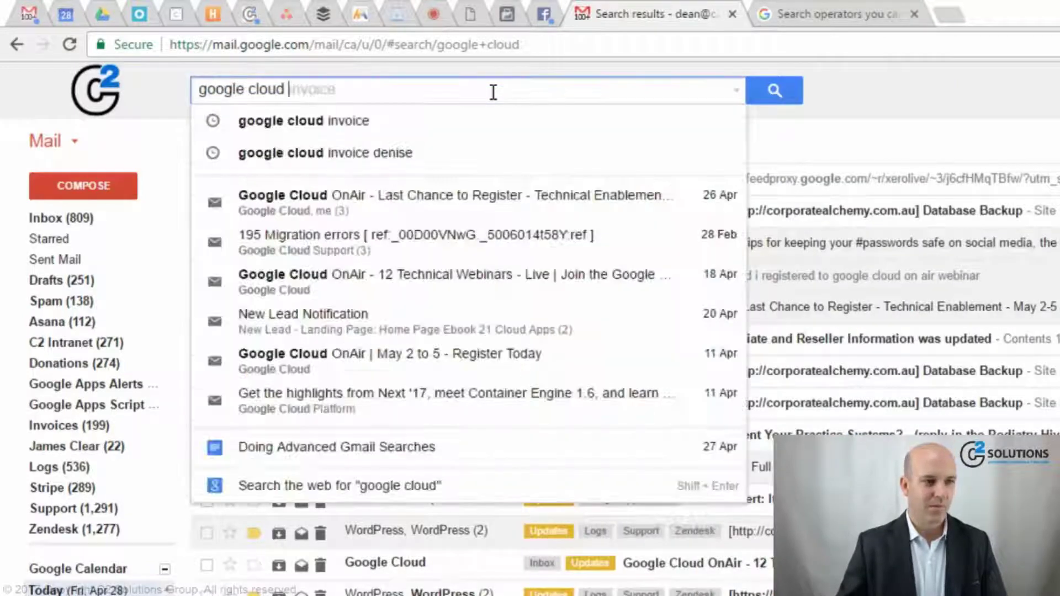
type("invoice")
key("Return")
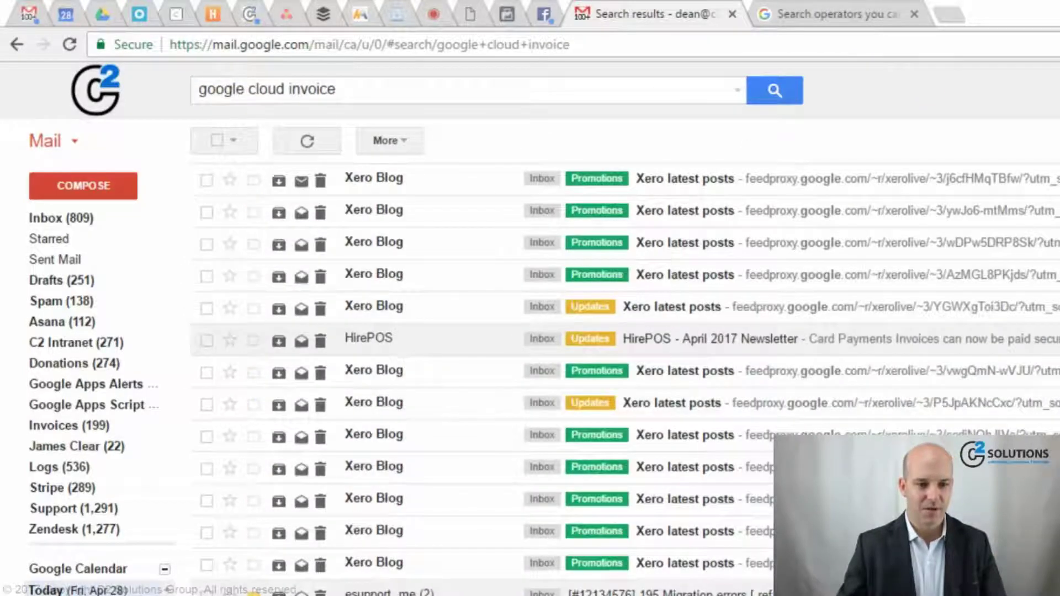
left_click(390, 96)
type("denise")
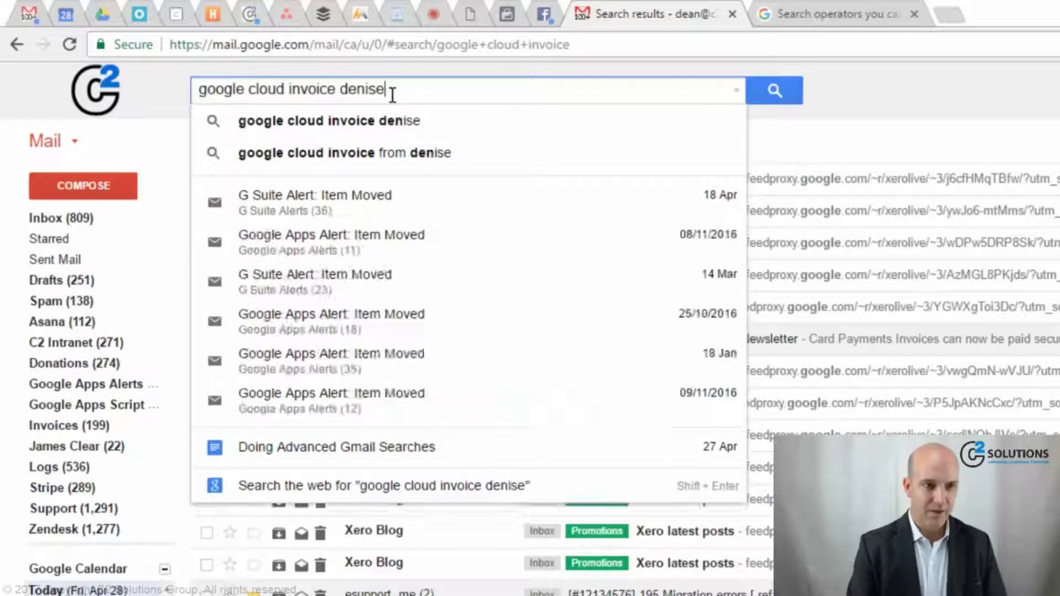
key("Return")
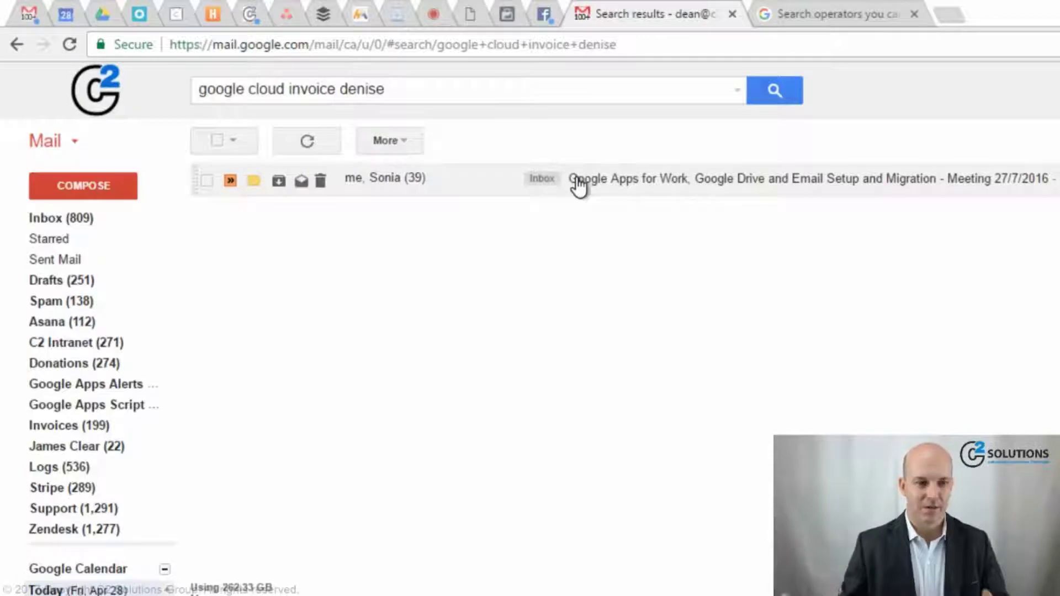
- Wrap the query in square brackets with 'from' added, run it, then clear the search box
left_click(526, 81)
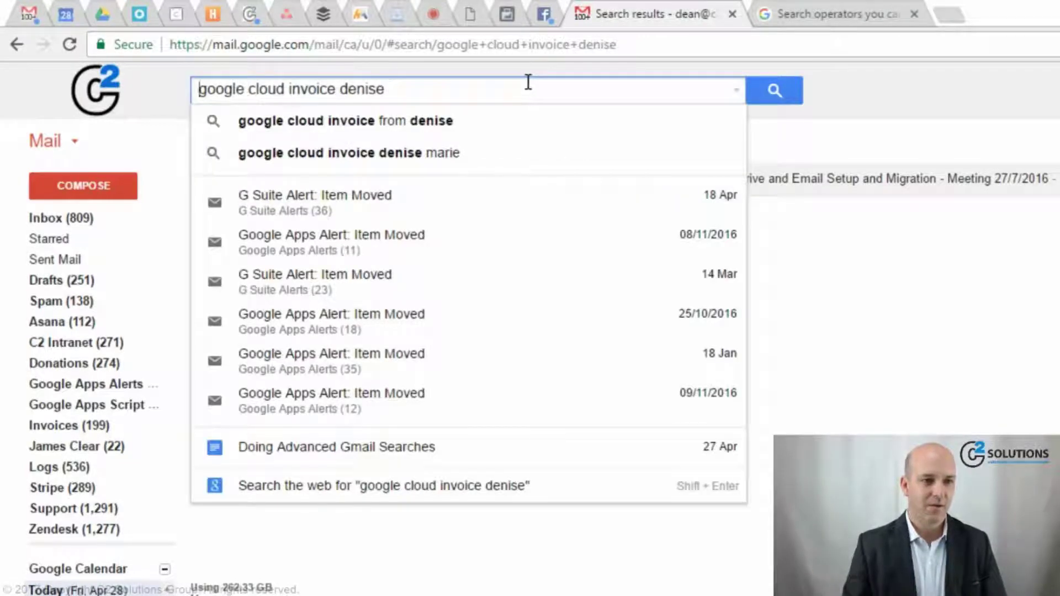
type("[")
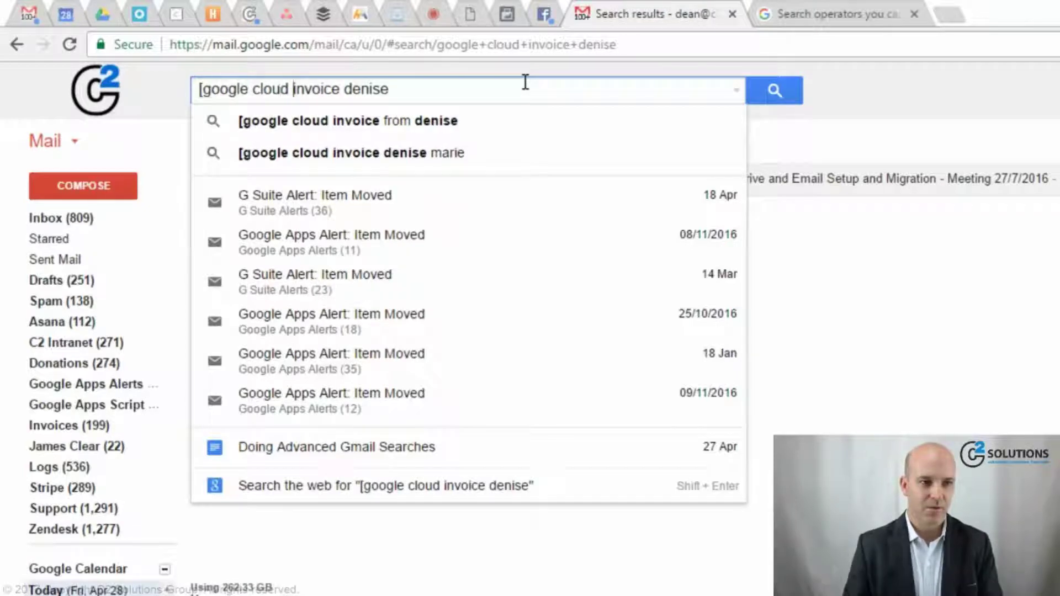
type("from")
key("End")
type("]")
key("Return")
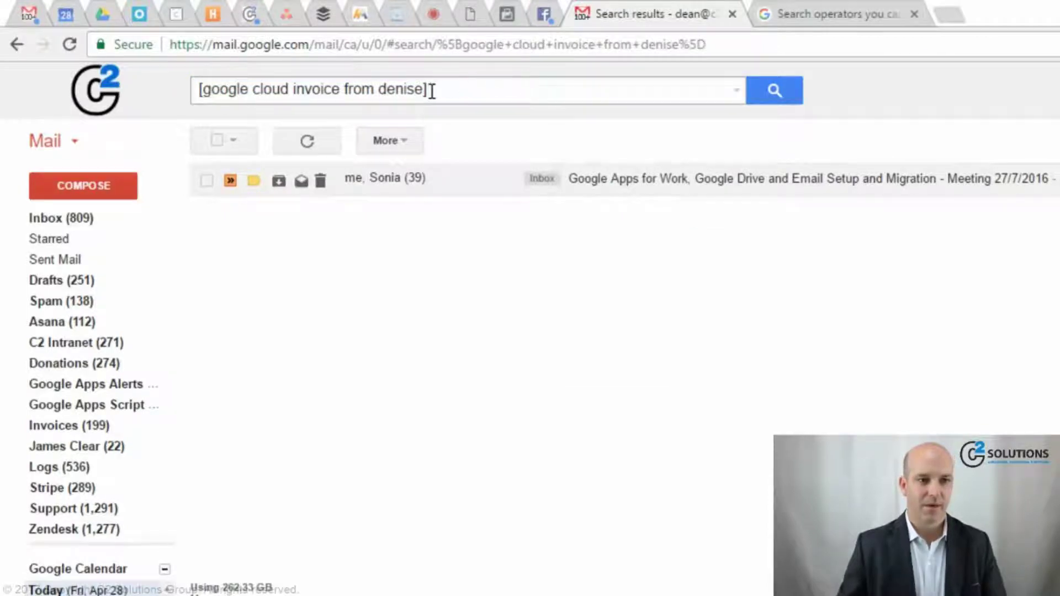
left_click_drag(431, 89, 154, 115)
key("BackSpace")
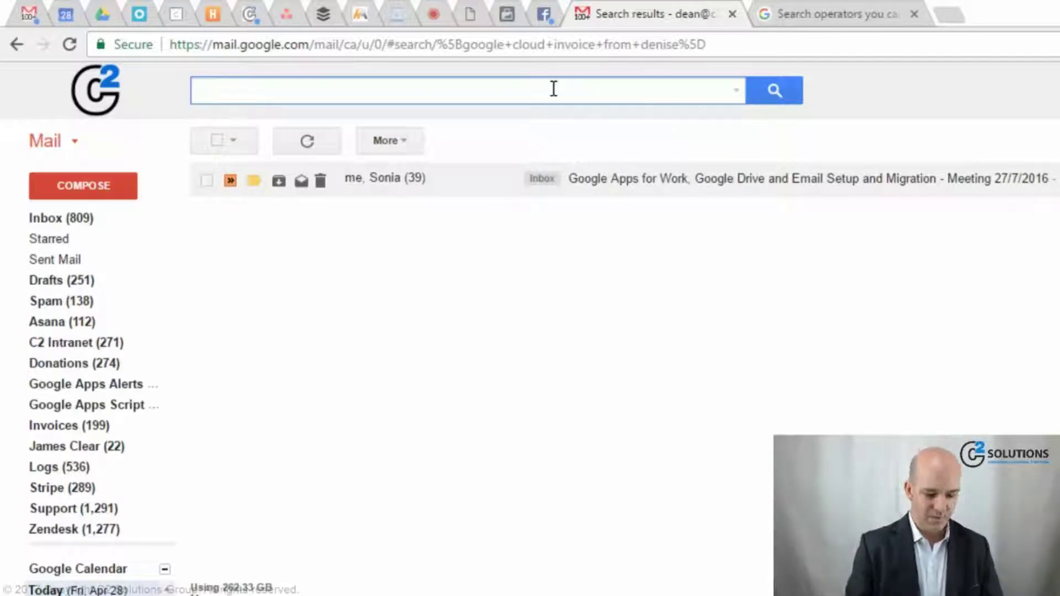
- Search for 'google OR cloud'
type("google OR cl")
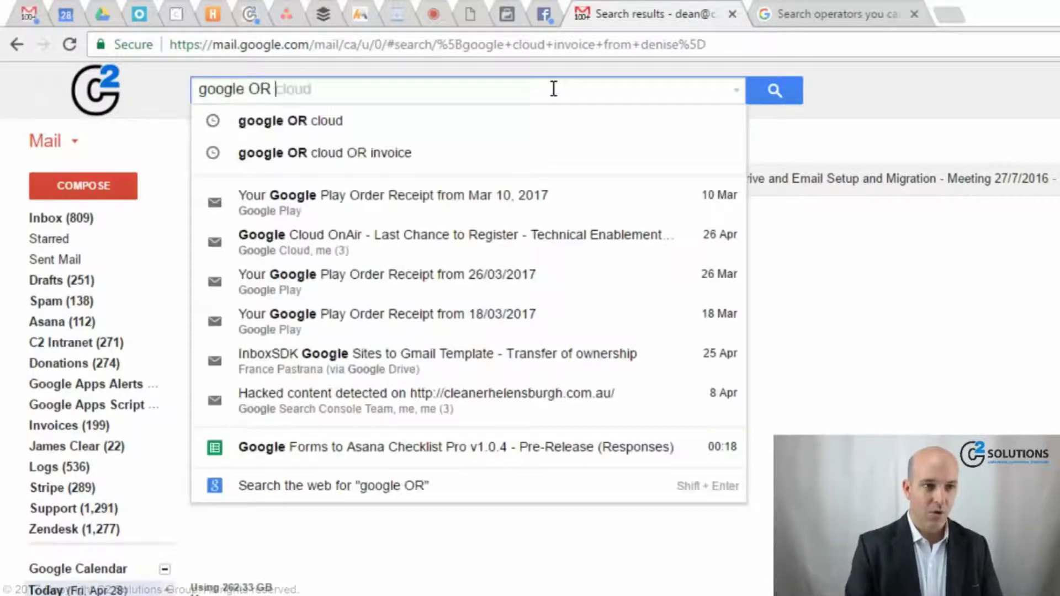
type("oud")
key("Return")
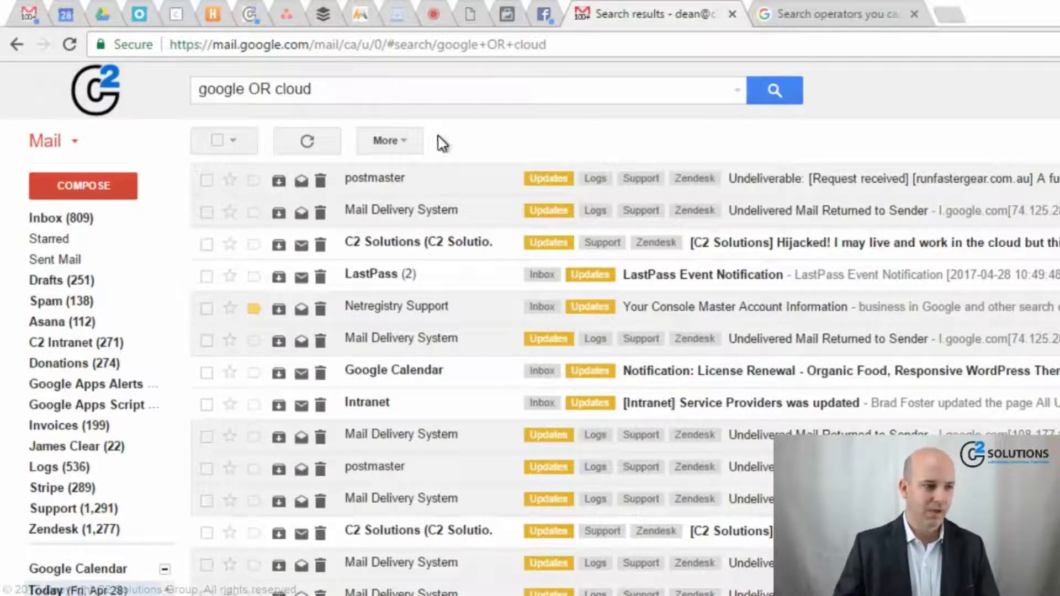
- Rewrite the query as '{google cloud}' by removing OR and adding curly braces
left_click(362, 92)
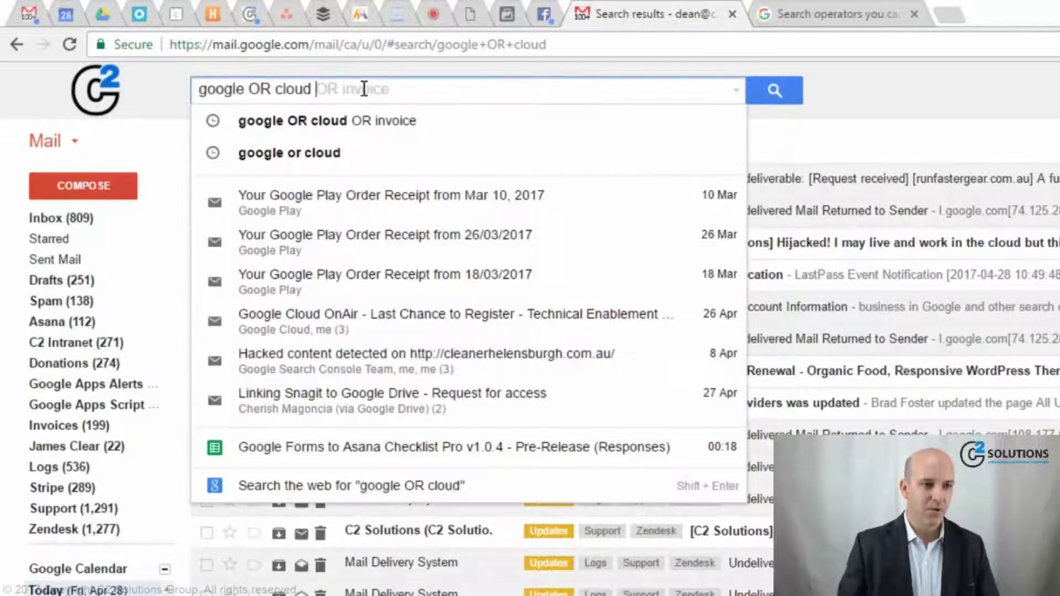
key("ctrl+shift+Right")
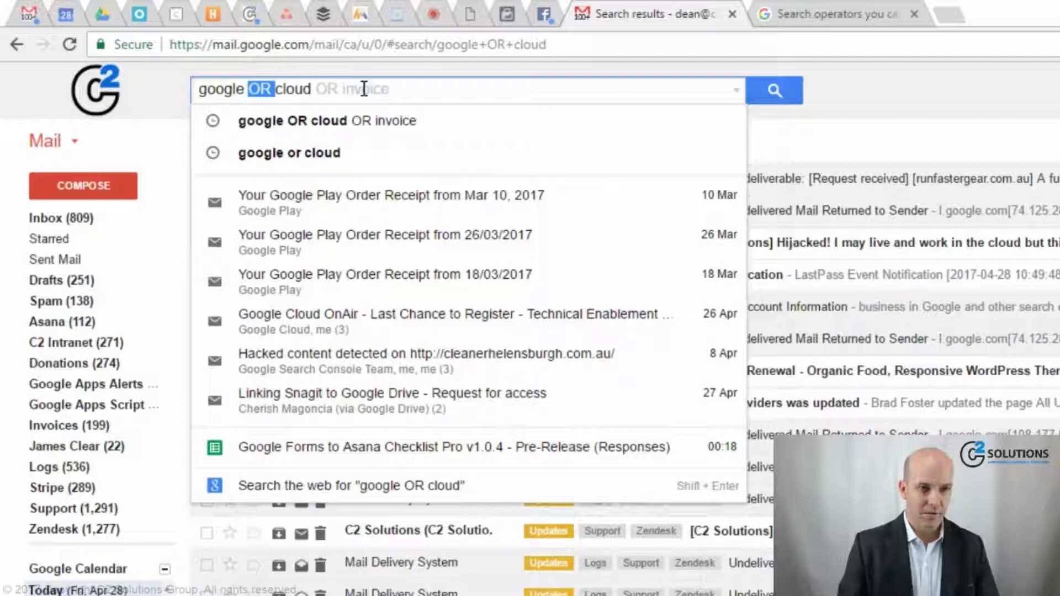
key("BackSpace")
key("Home")
type("{")
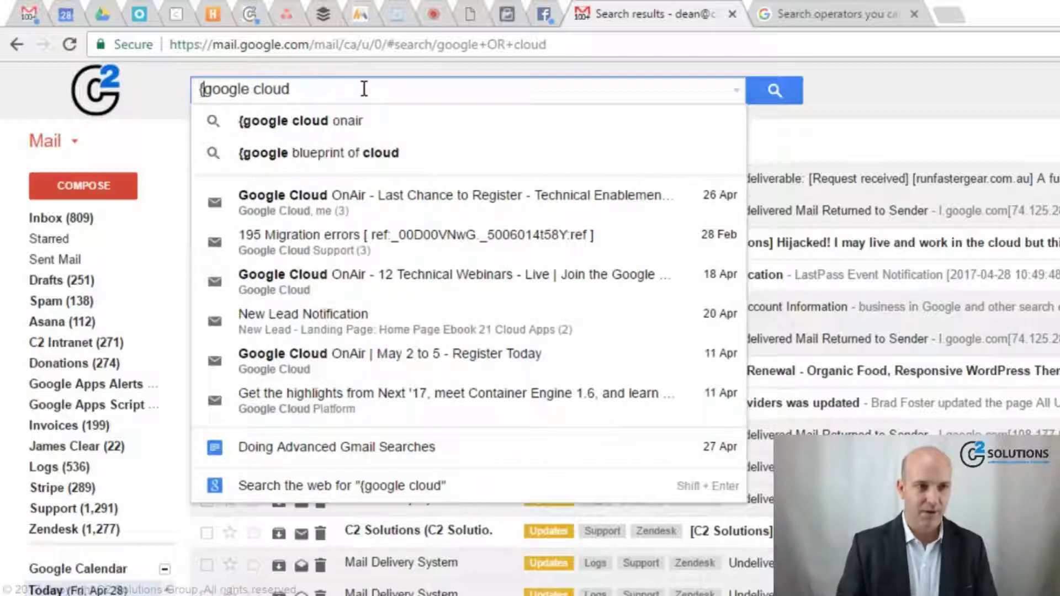
key("End")
type("}")
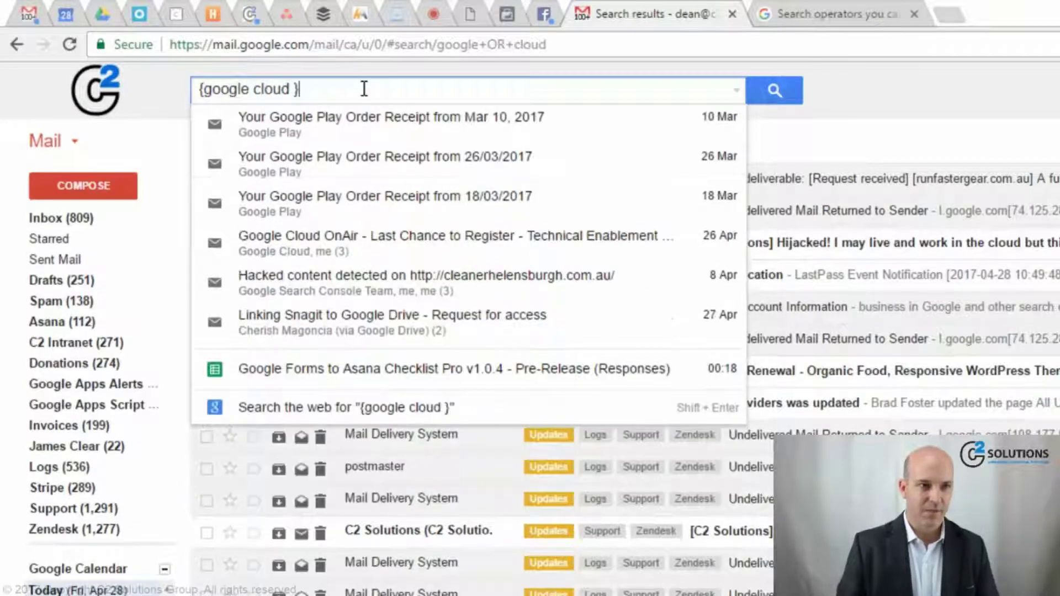
key("Delete")
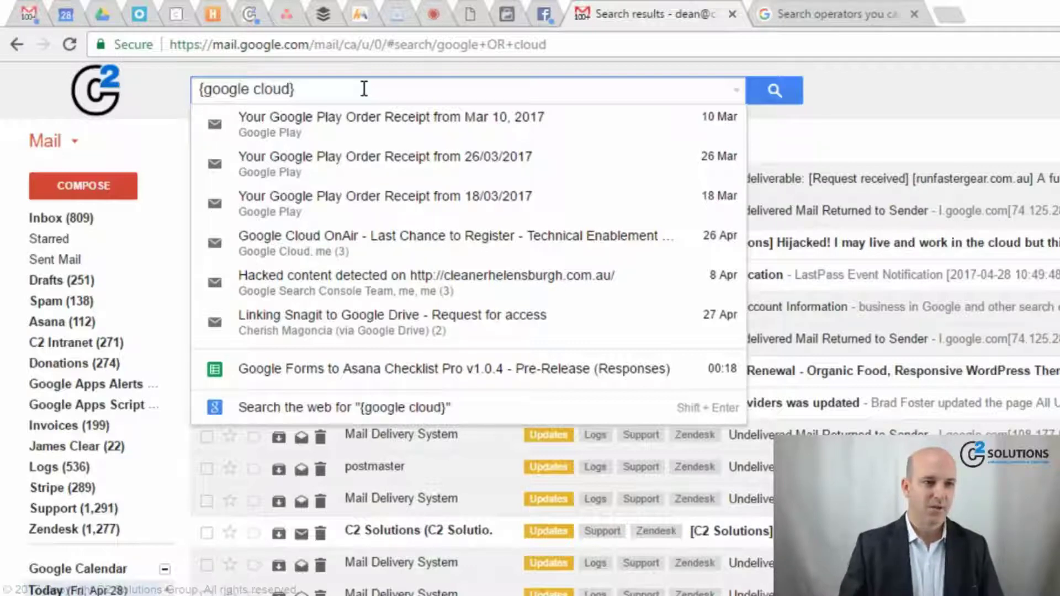
- Replace it with 'google OR cloud OR invoice', run the search, and reselect the query
key("ctrl+a")
type("google OR ")
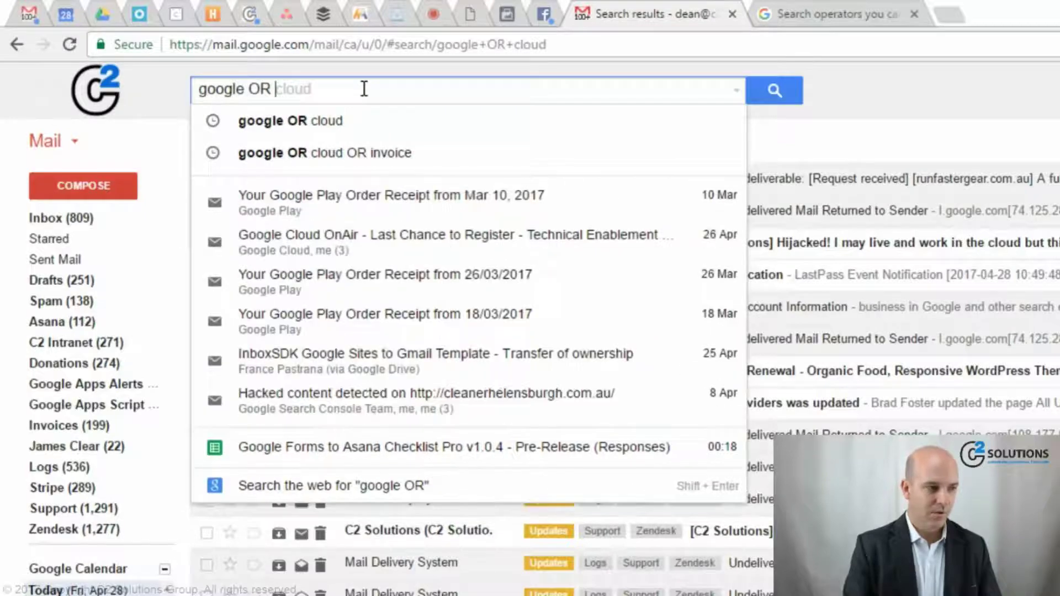
type("cloud OR invoice")
key("Return")
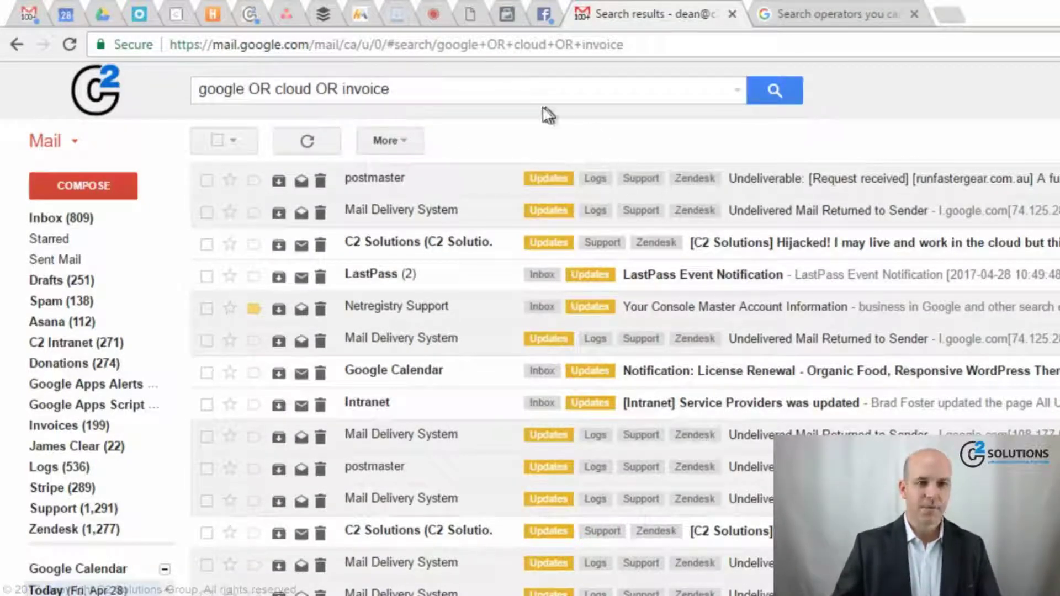
left_click_drag(561, 94, 195, 88)
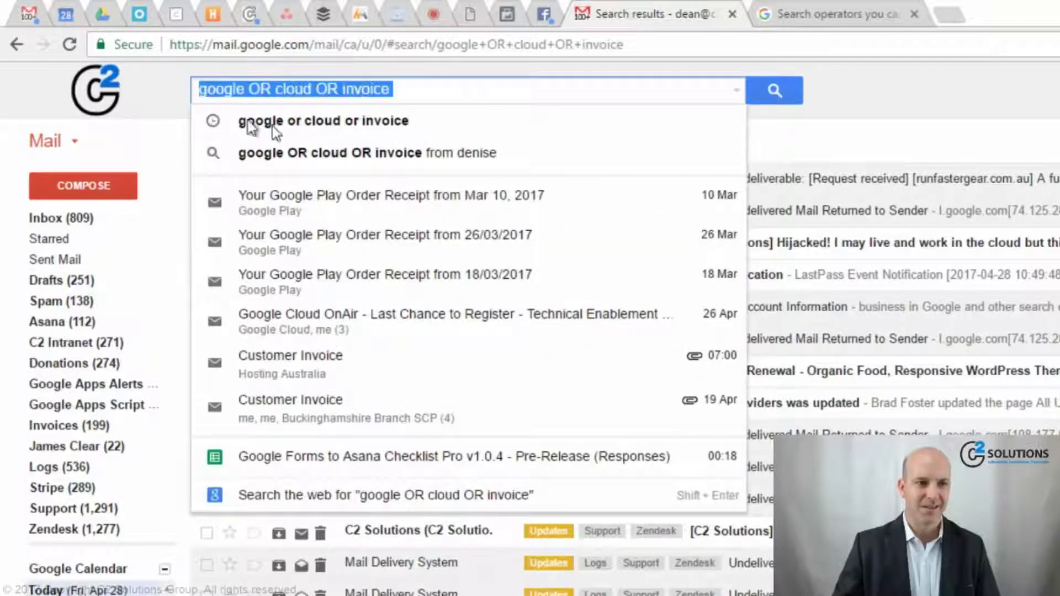
key("Escape")
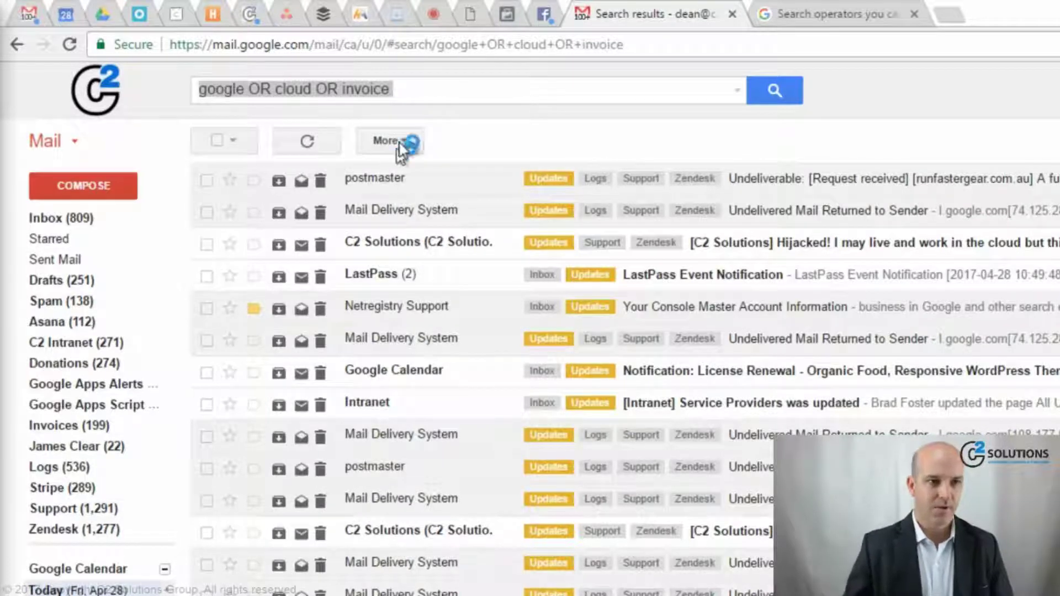
left_click(435, 100)
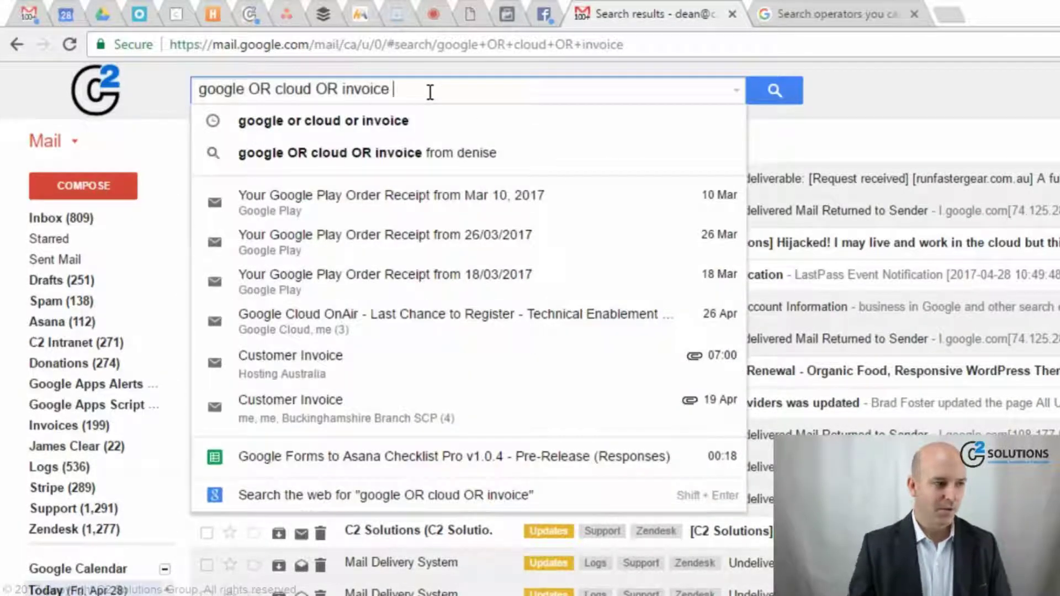
- Search for the exact phrase "google cloud" in quotes
key("ctrl+shift+Left")
key("ctrl+shift+Left")
key("ctrl+shift+Left")
key("ctrl+shift+Left")
key("ctrl+shift+Left")
type("\"")
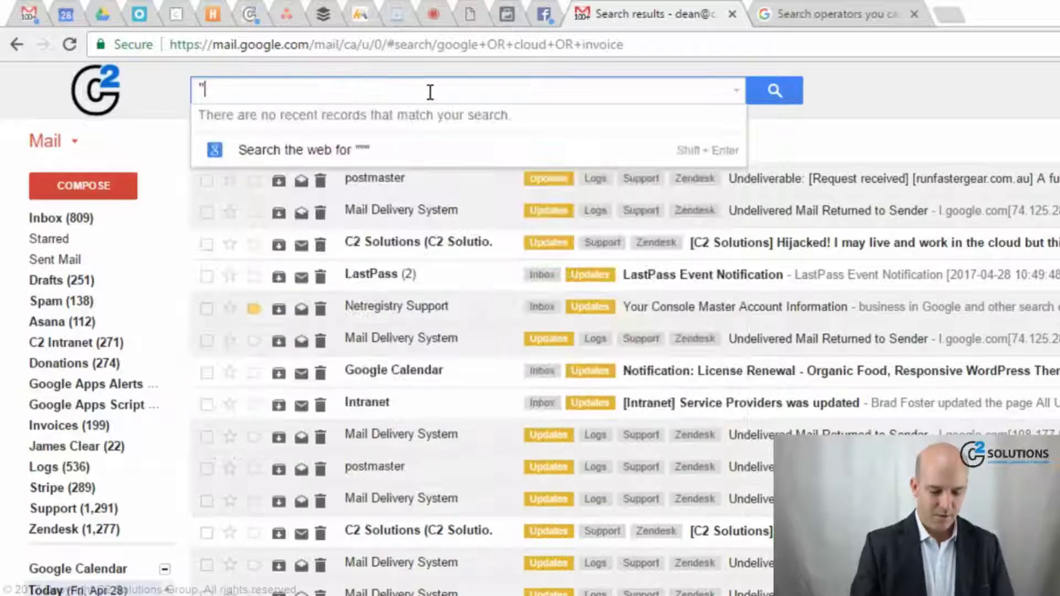
type("google cloud\"")
key("Return")
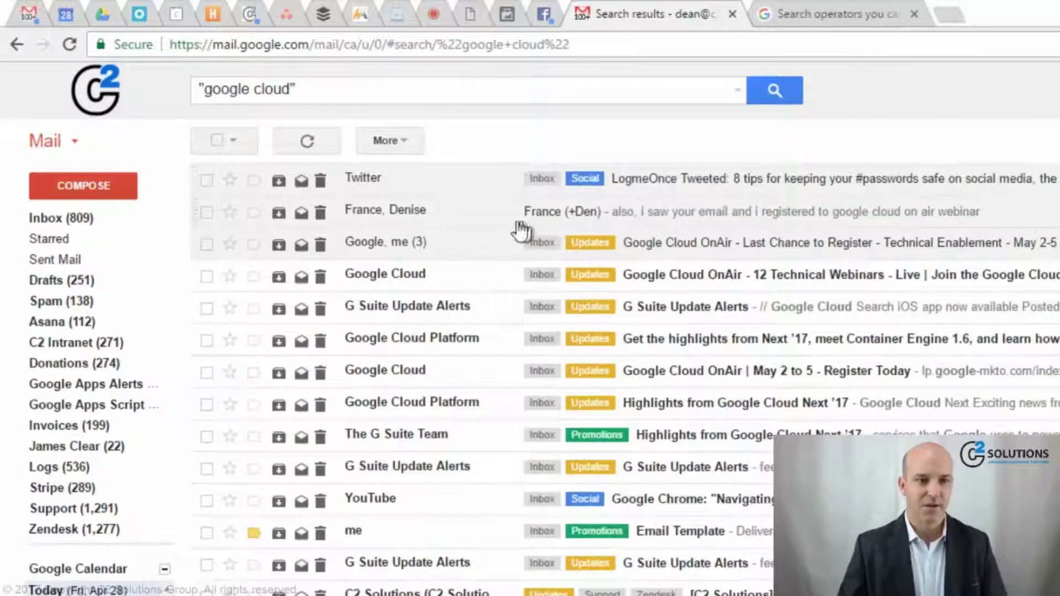
- Open the LogmeOnce Tweeted email from the results and scroll through it
left_click(509, 192)
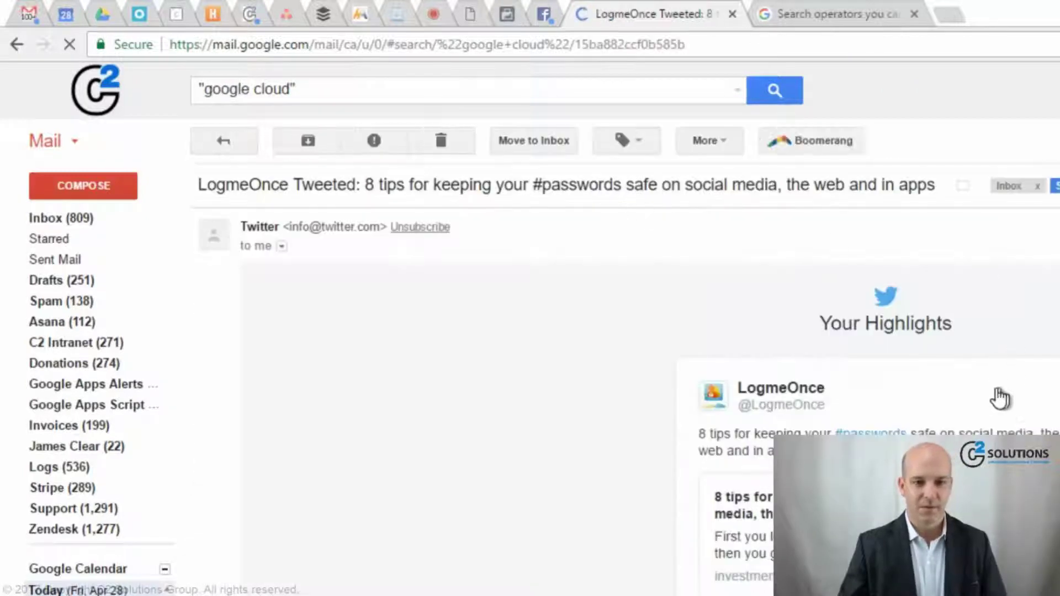
scroll(991, 414, "down", 5)
scroll(981, 417, "down", 10)
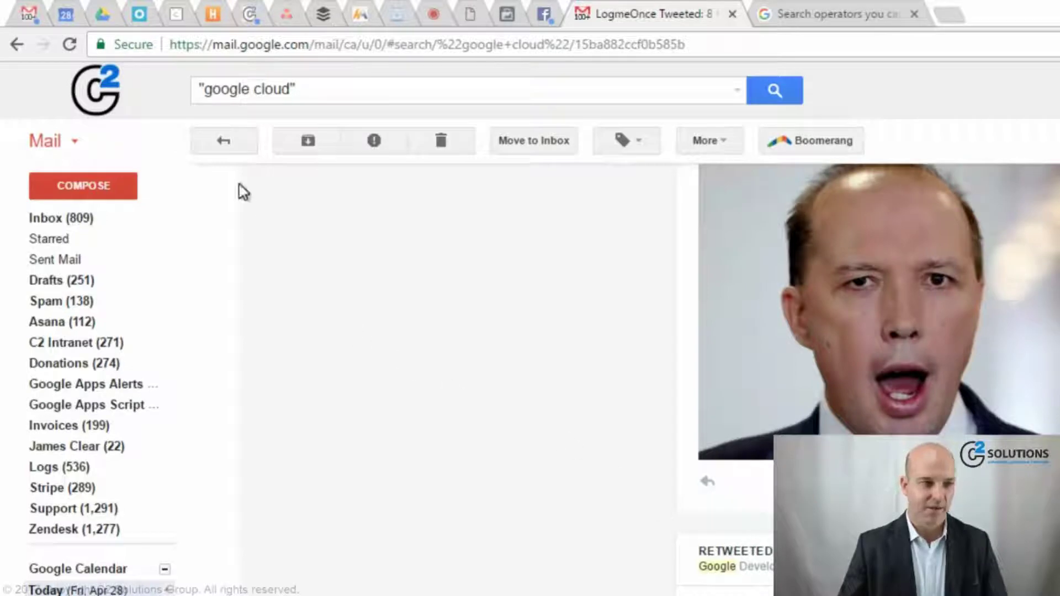
- Run a from: search for the colleague, accepting the suggested address
left_click(225, 142)
left_click(327, 88)
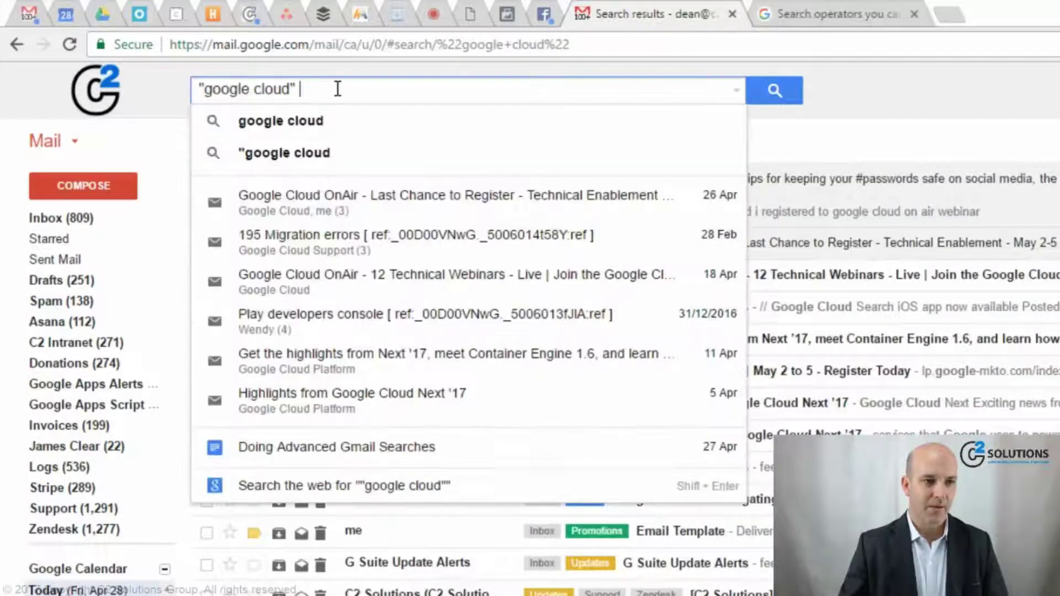
left_click_drag(336, 88, 165, 95)
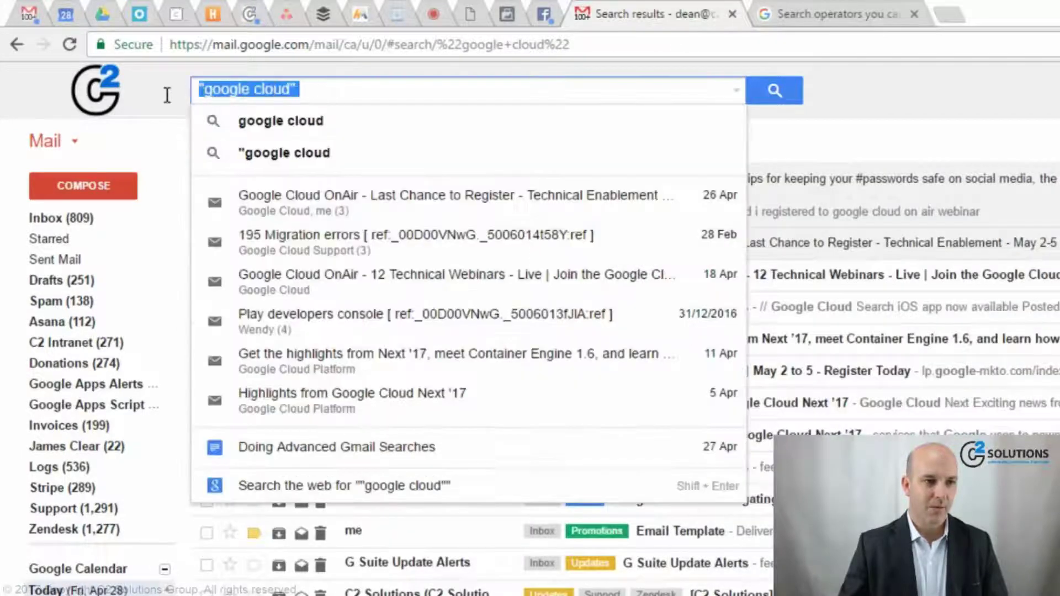
left_click(223, 122)
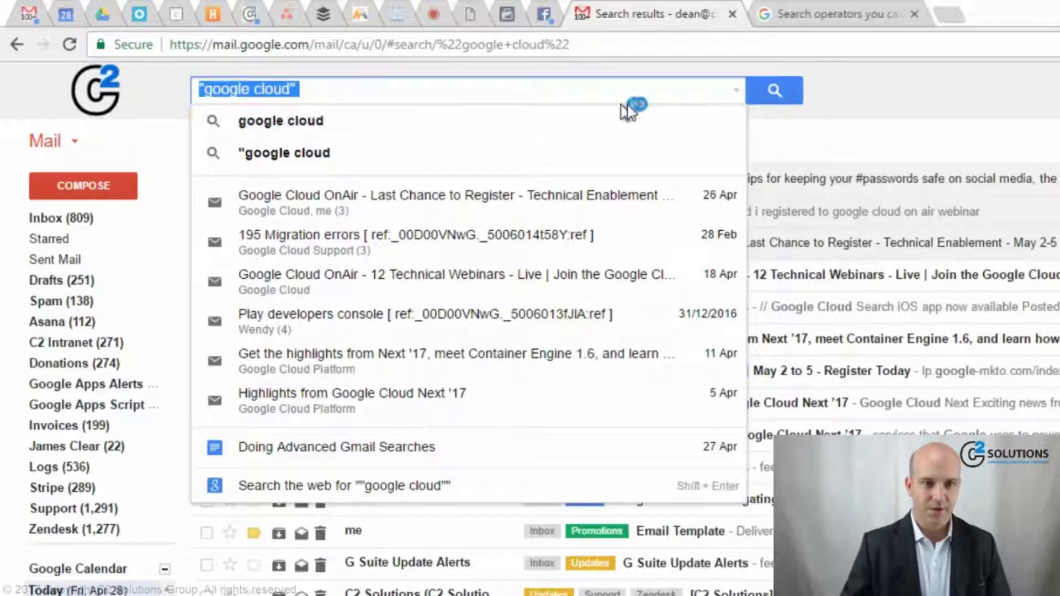
left_click(739, 96)
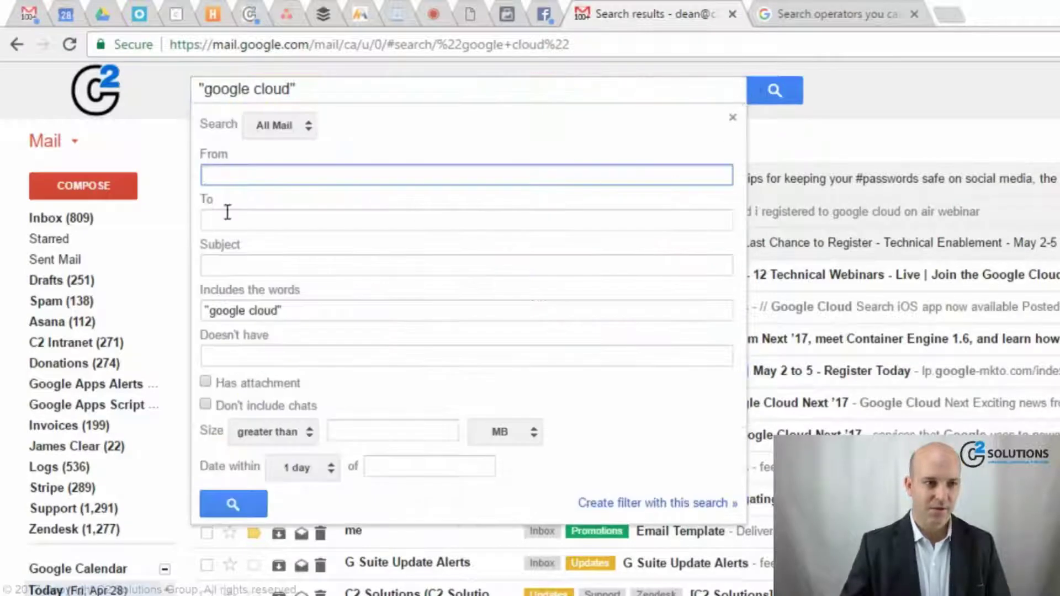
left_click_drag(328, 87, 161, 85)
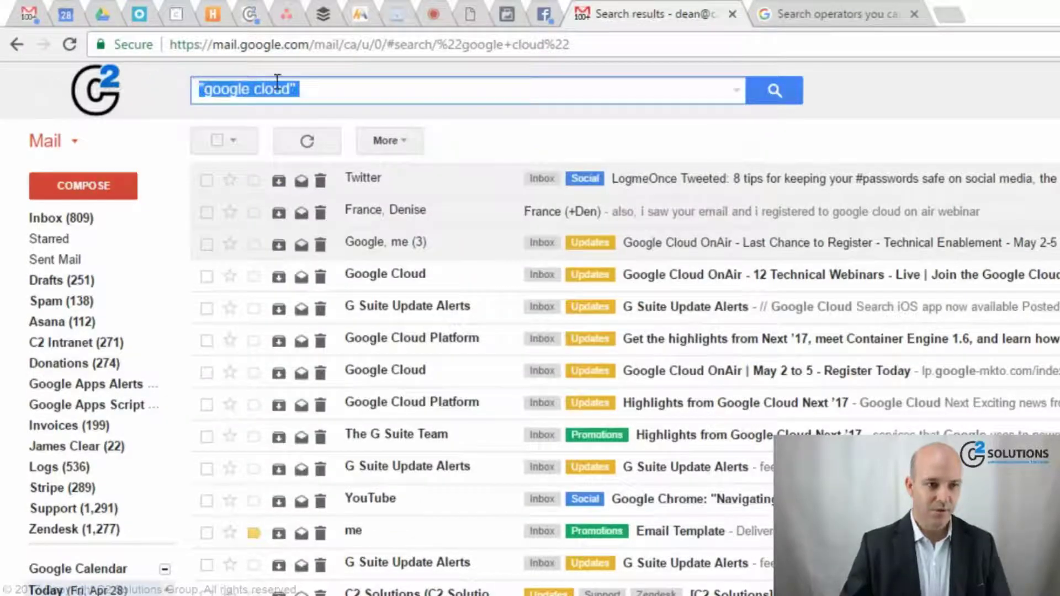
type("from:de")
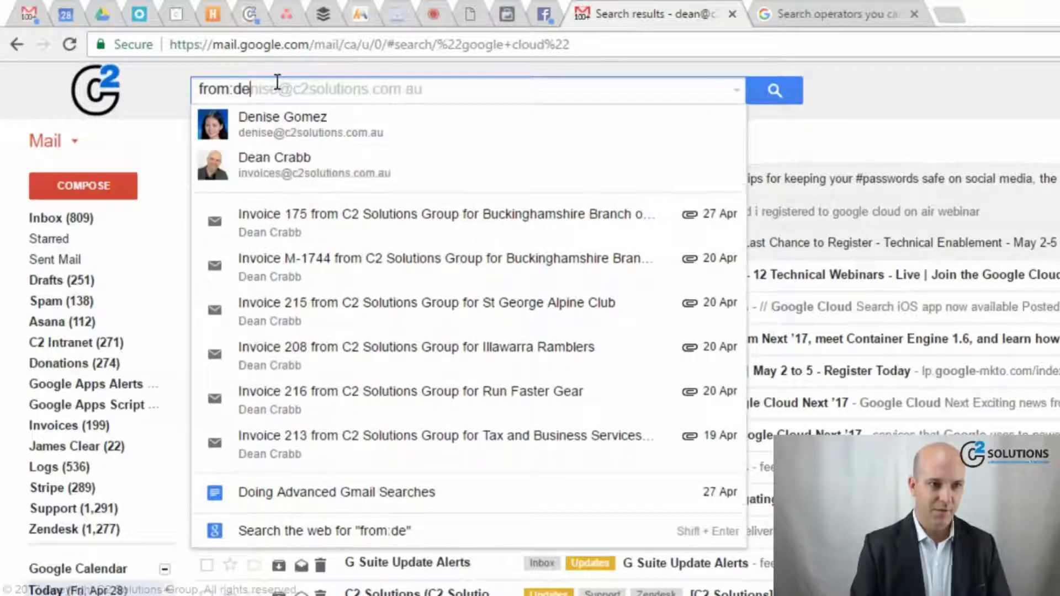
key("Return")
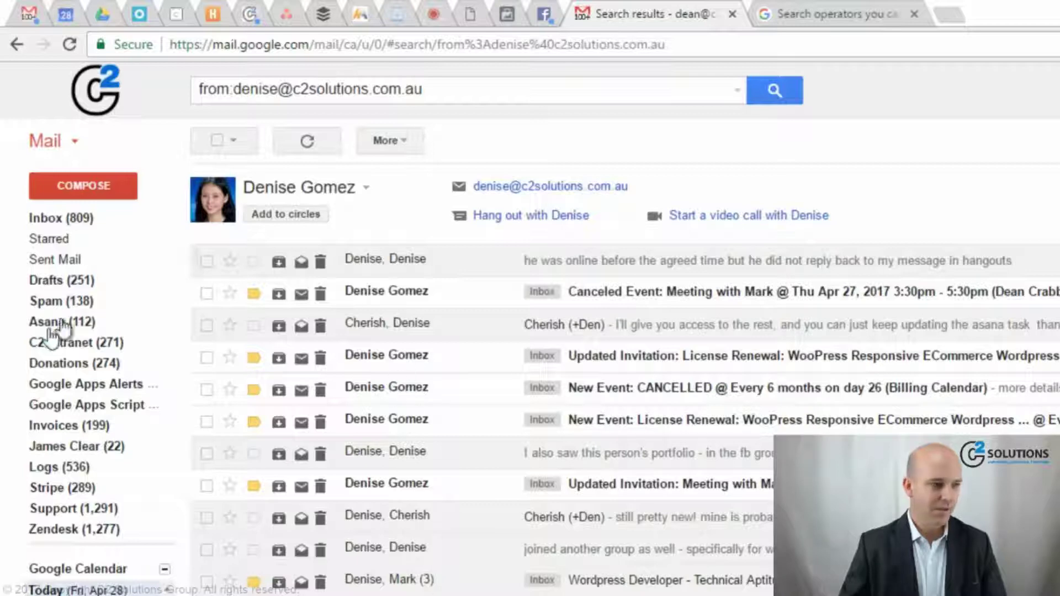
- Change from: to to: to list mail sent to the colleague, then strip the to: prefix
left_click(440, 86)
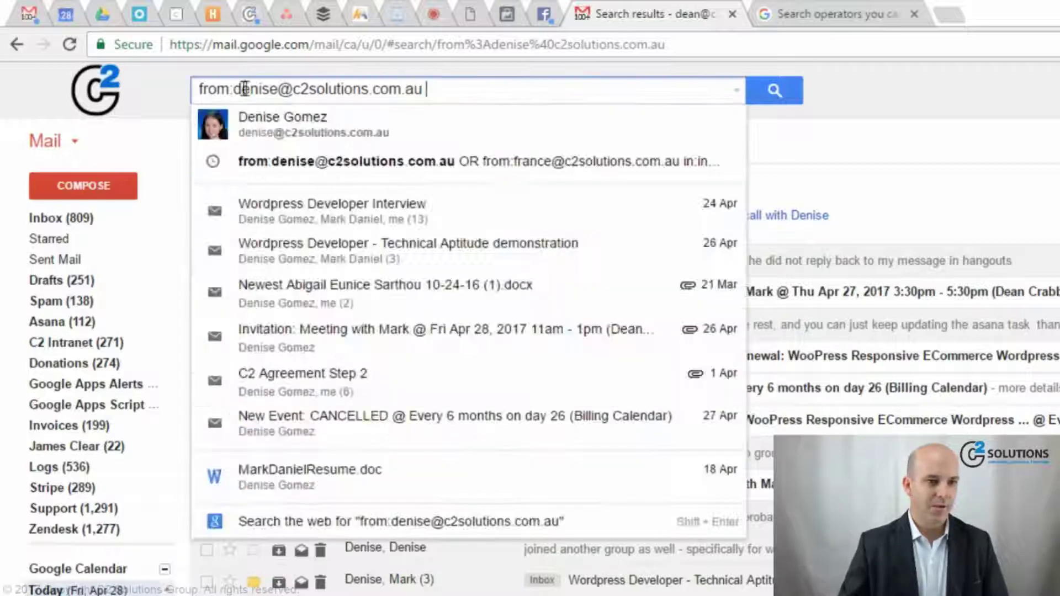
double_click(230, 90)
type("to")
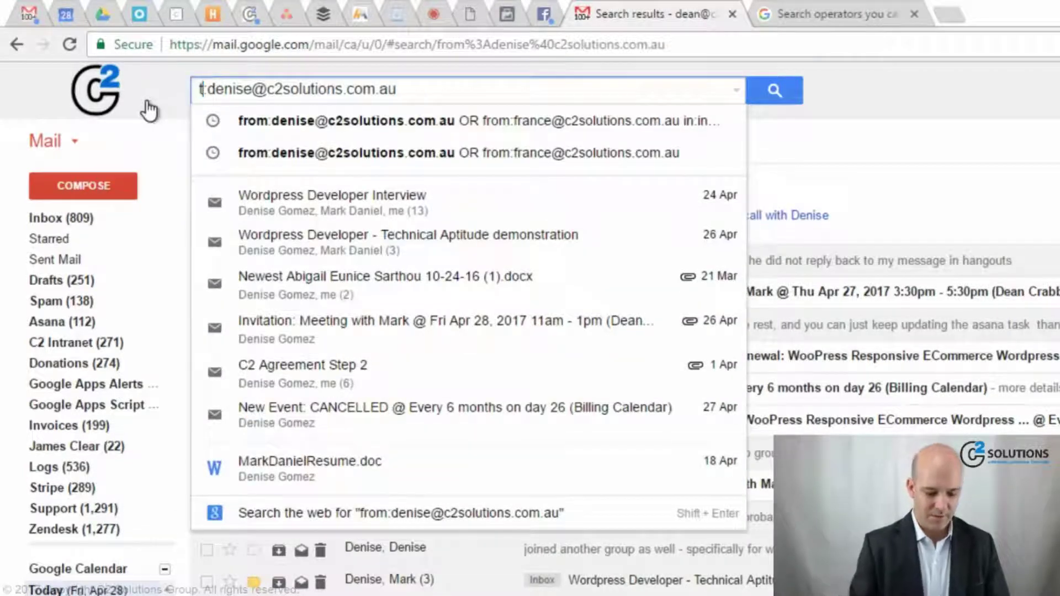
key("Return")
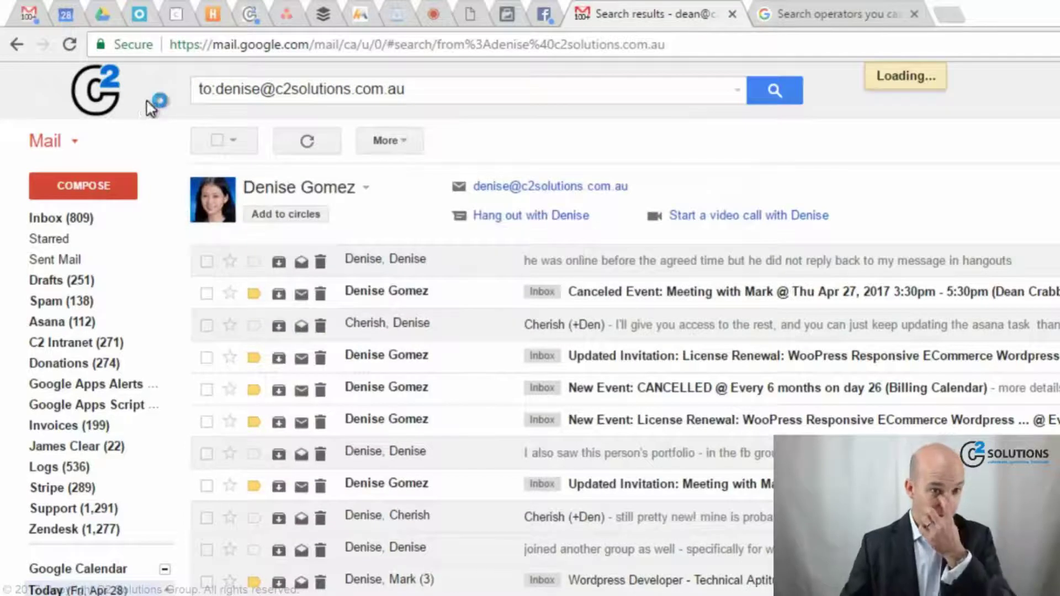
left_click(444, 88)
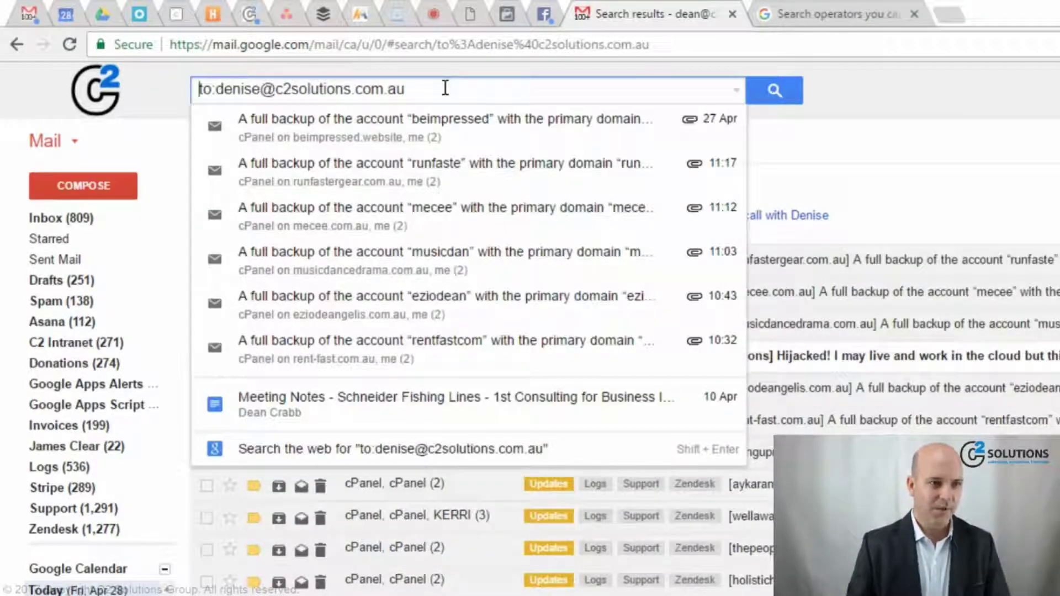
key("Home")
key("Delete")
key("Delete")
key("Delete")
- Search the colleague's bare address, then try cc: and bcc: searches on it
left_click(992, 104)
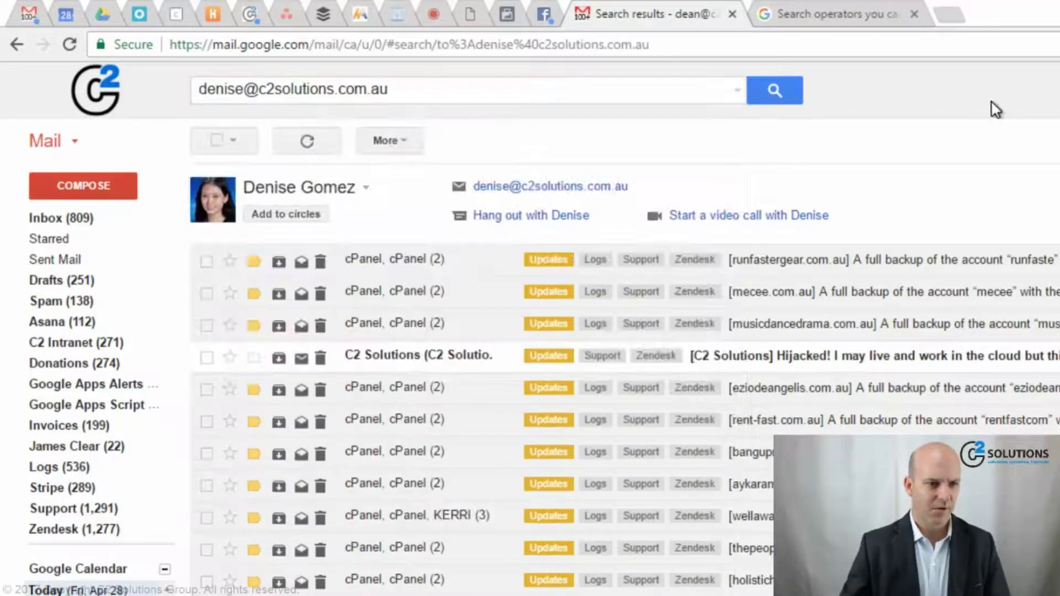
left_click(775, 99)
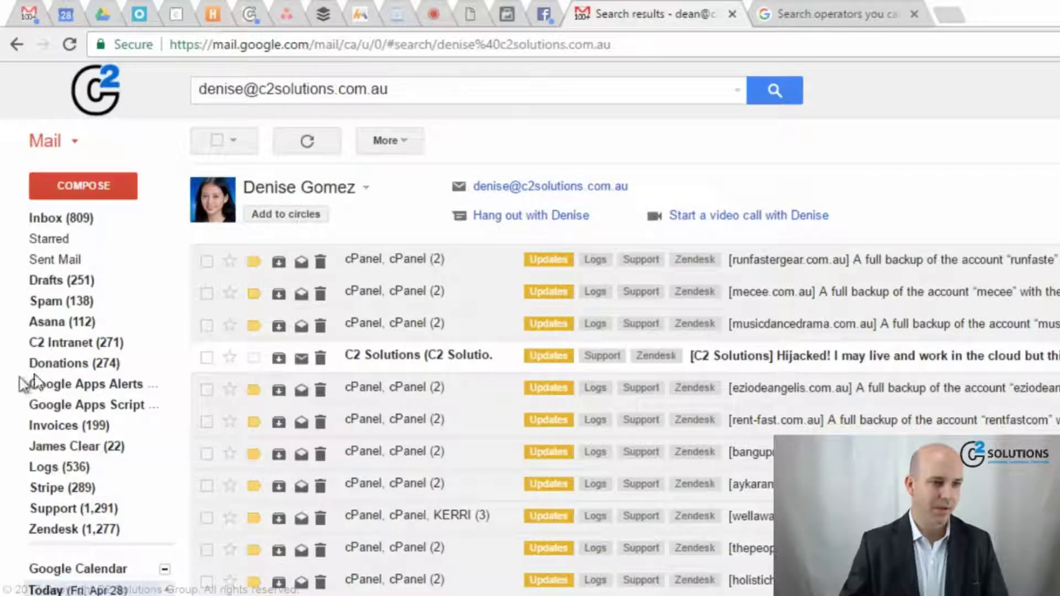
left_click(416, 93)
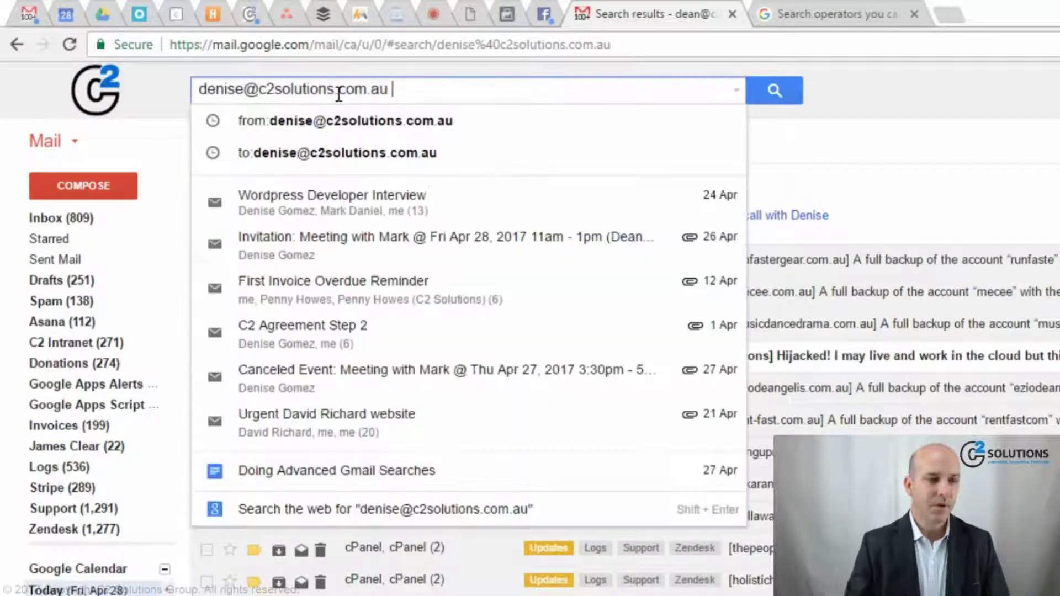
type("cc:")
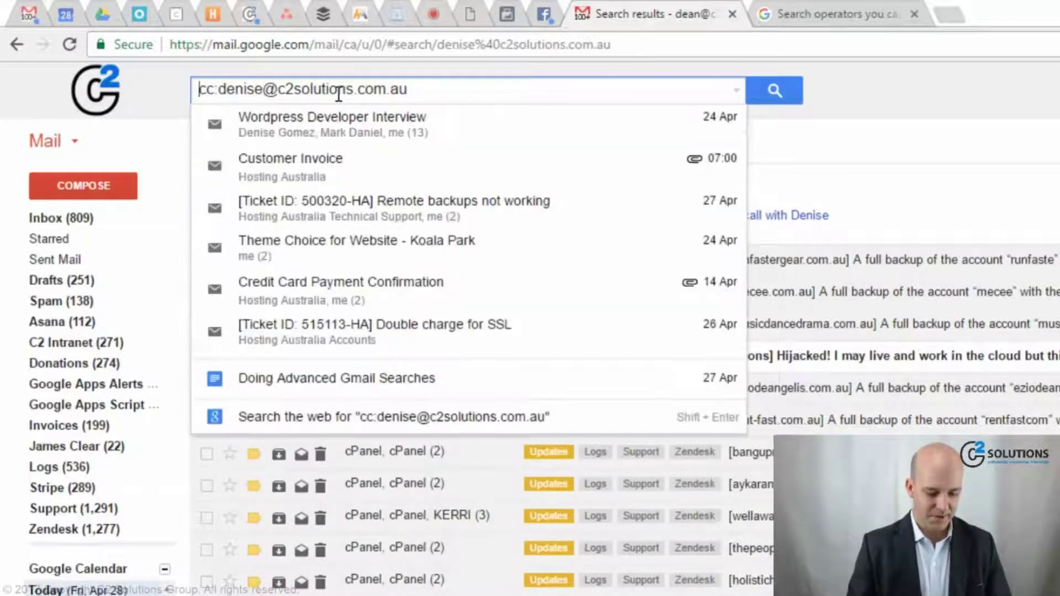
type("b")
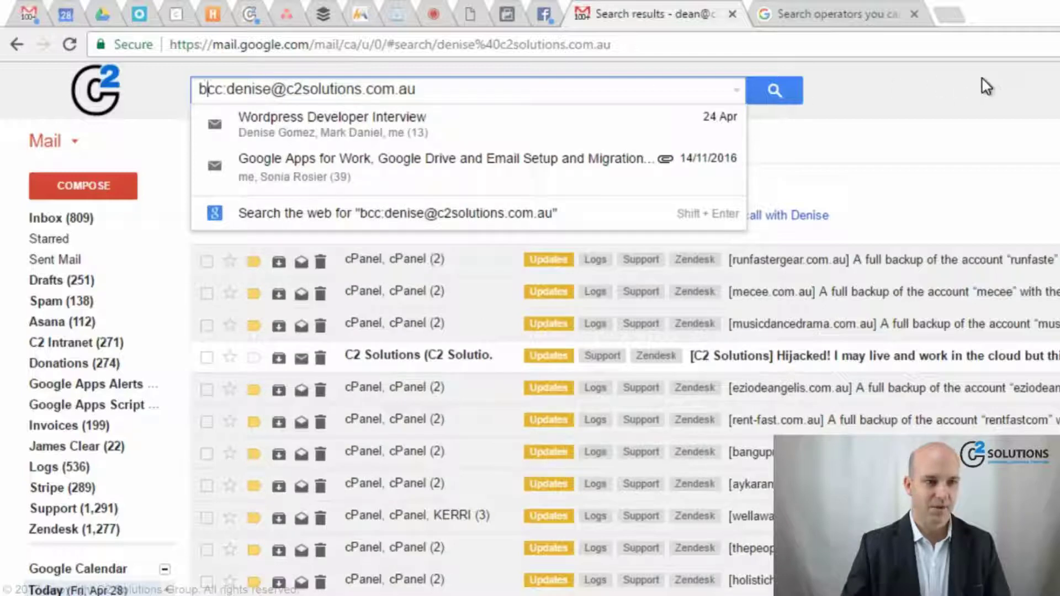
left_click(986, 86)
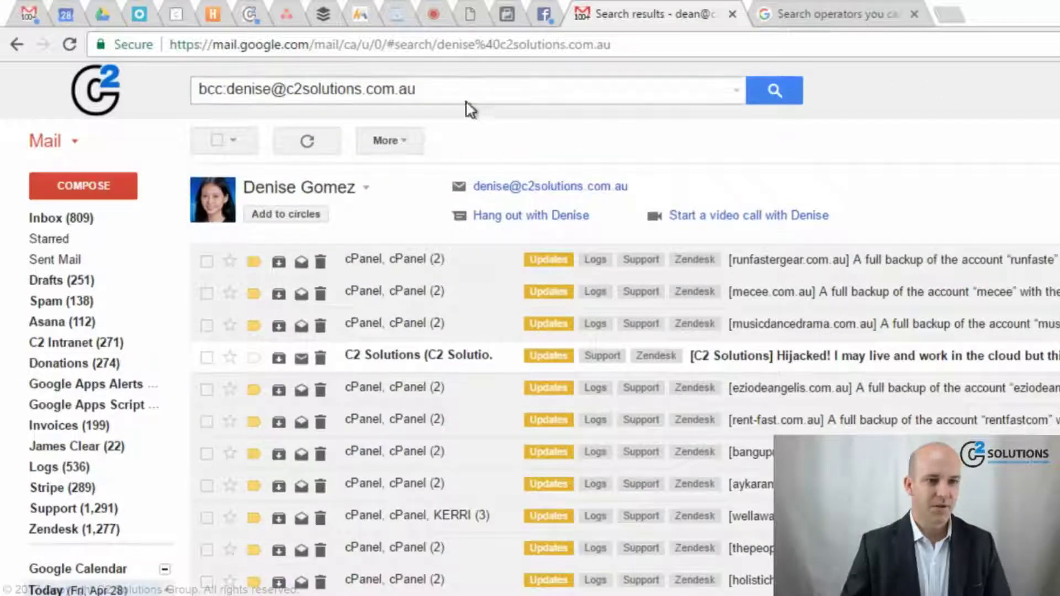
- Replace the query with from: the first colleague OR from: the second colleague's address
left_click_drag(464, 93, 140, 87)
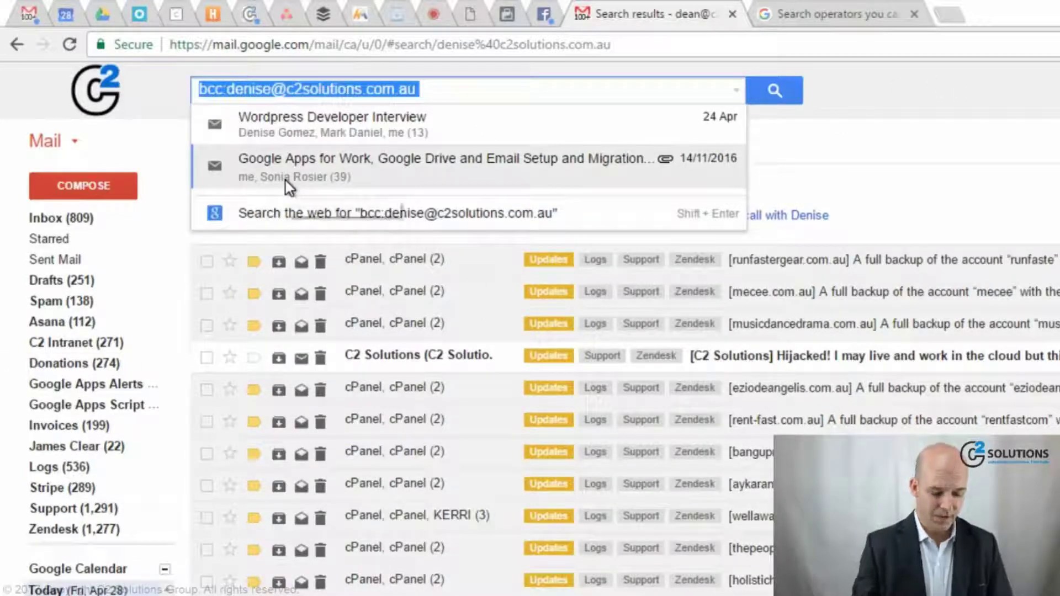
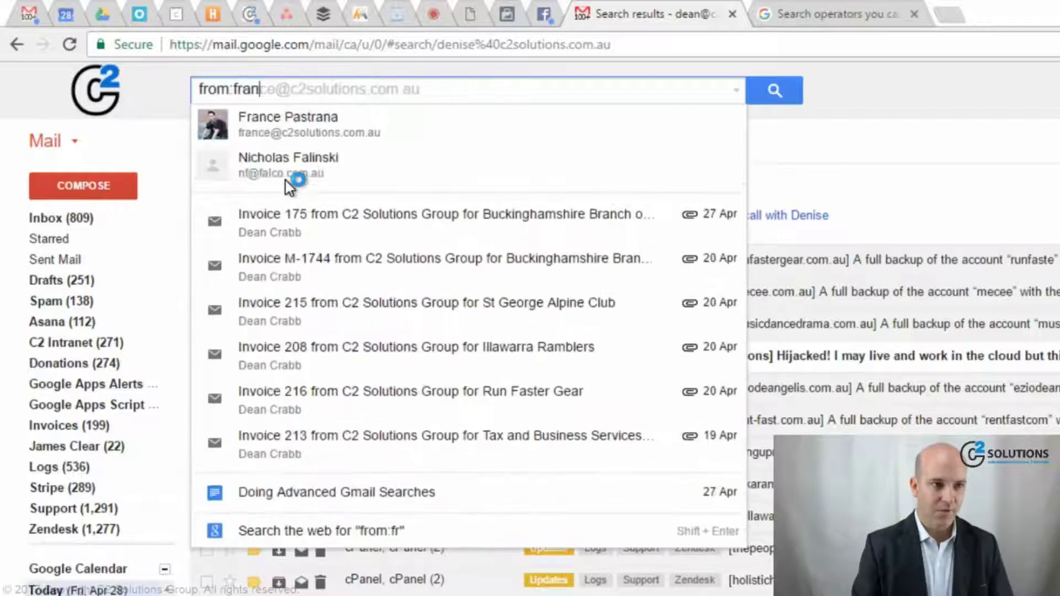
key("Tab")
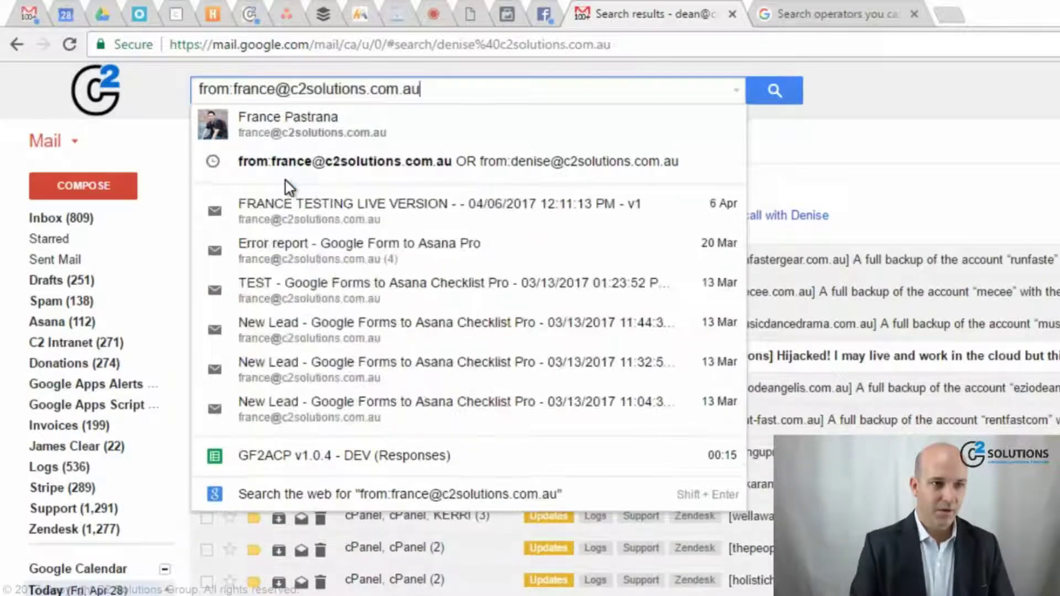
type("OR fr")
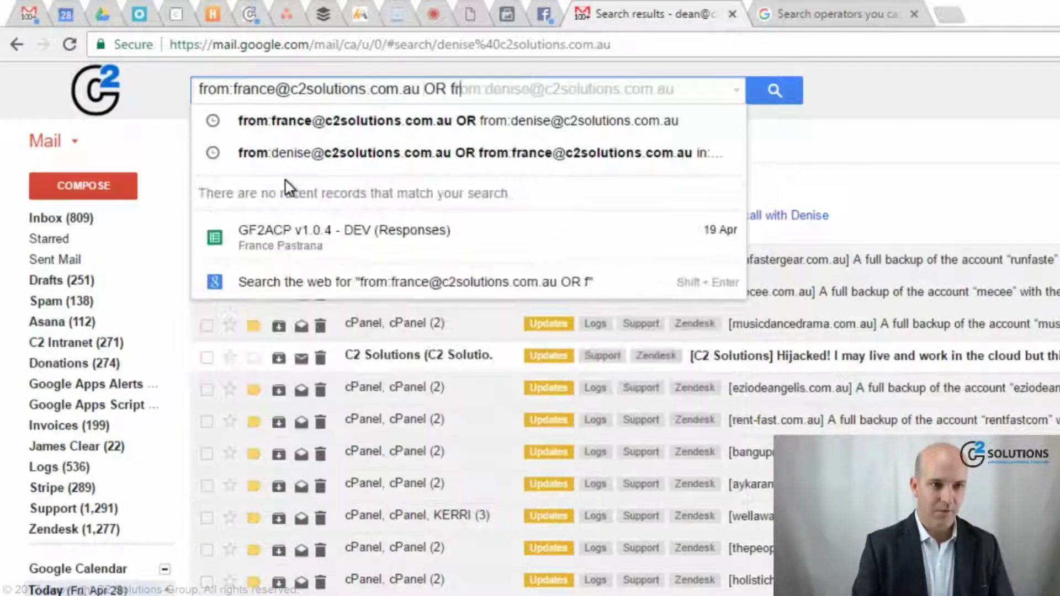
key("Return")
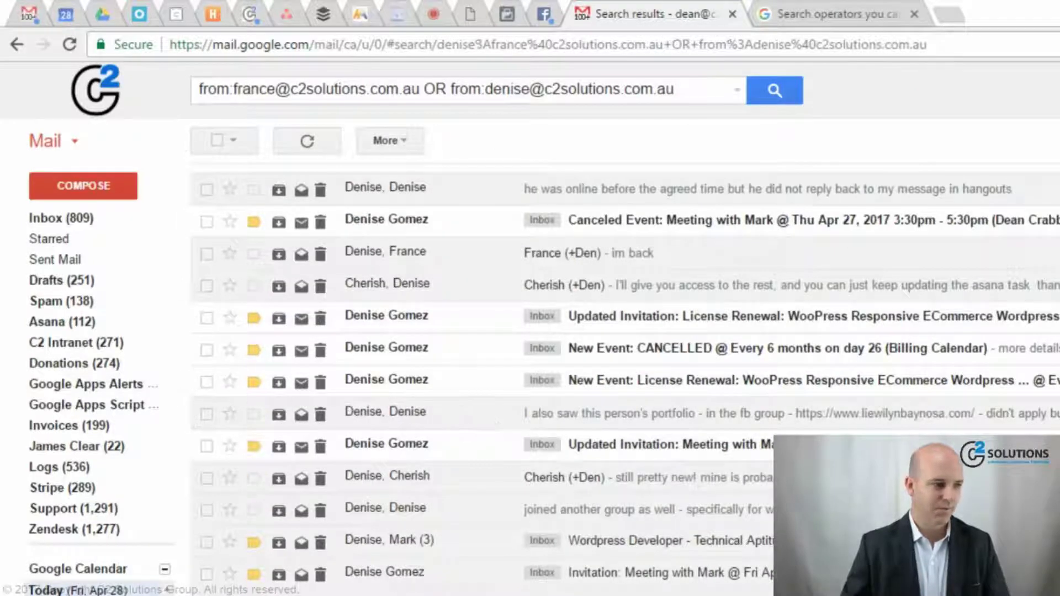
- Search subject: with the suggested 'request for access' completion
left_click(701, 90)
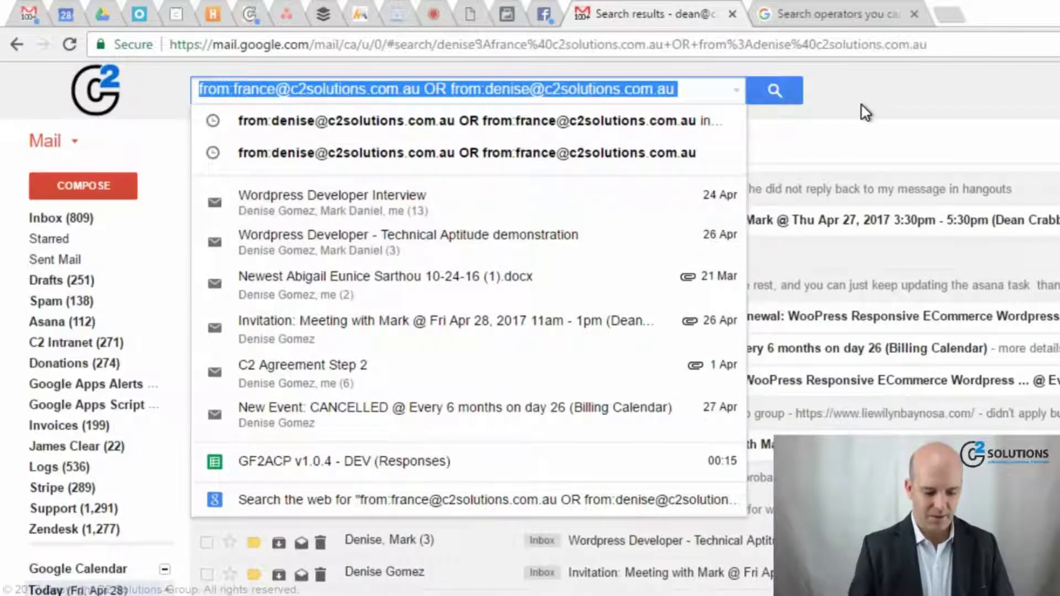
type("subject:")
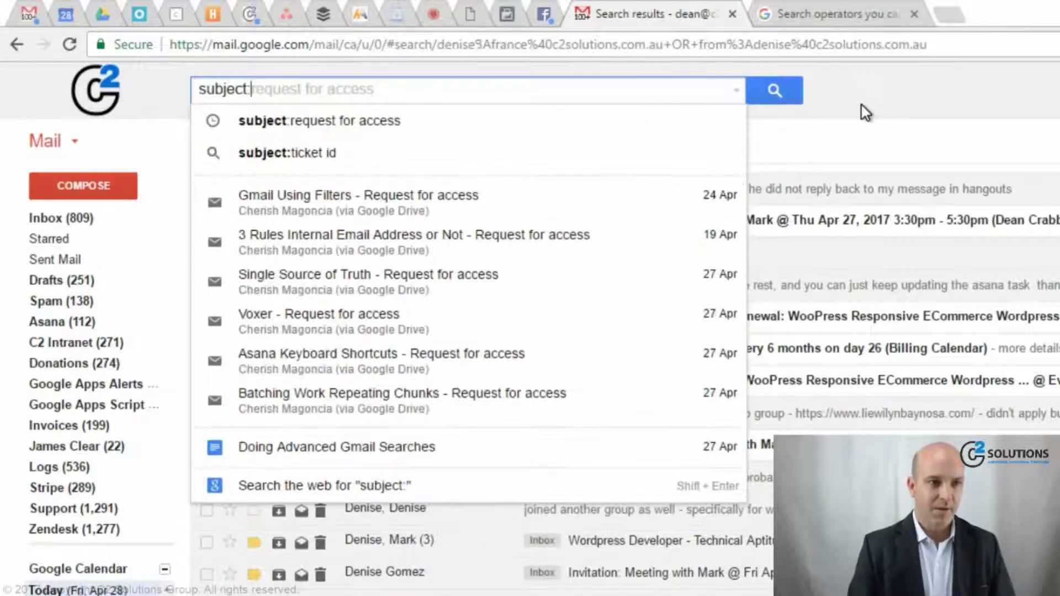
key("Tab")
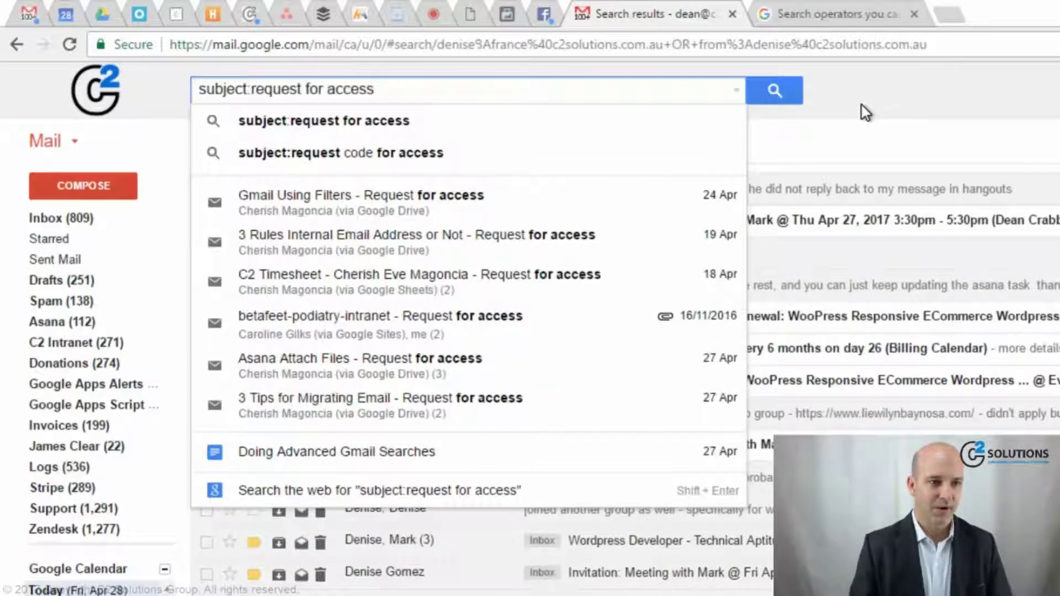
key("Return")
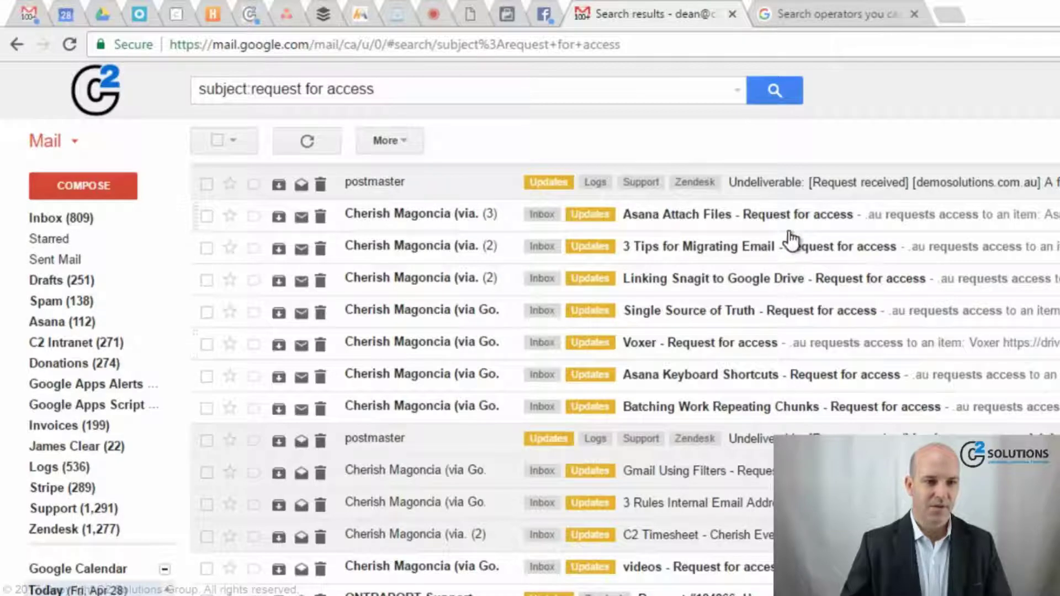
- Correct the query to subject:"request for access" as an exact phrase and rerun it
left_click(251, 86)
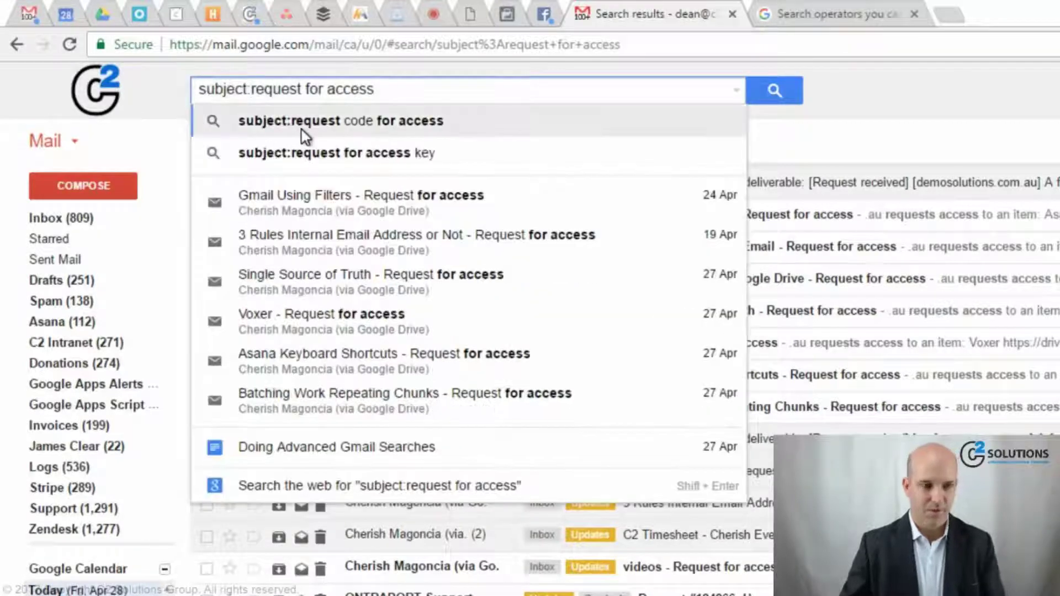
type("\"")
left_click(391, 88)
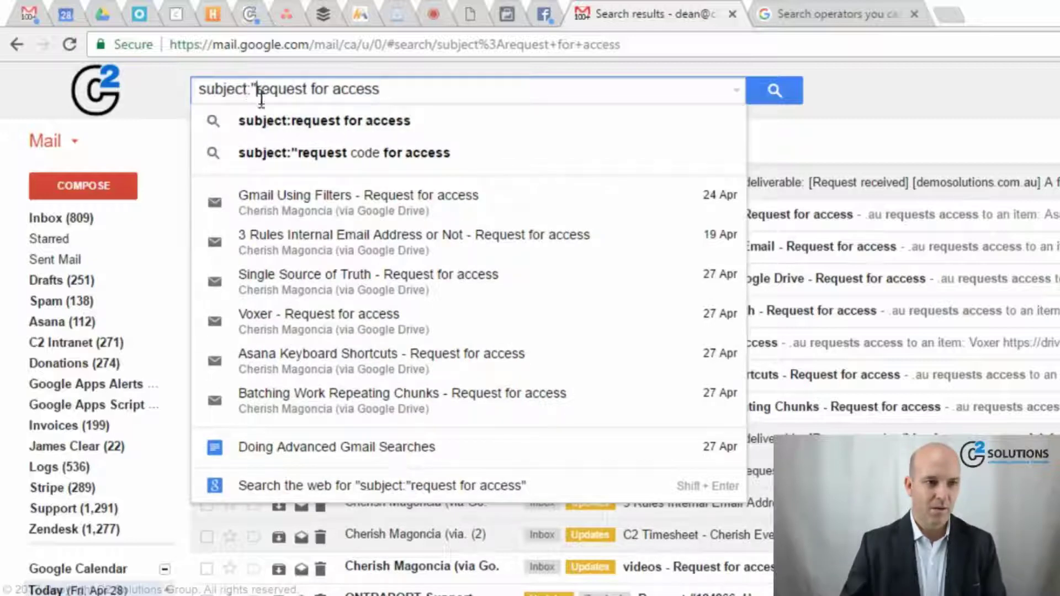
key("BackSpace")
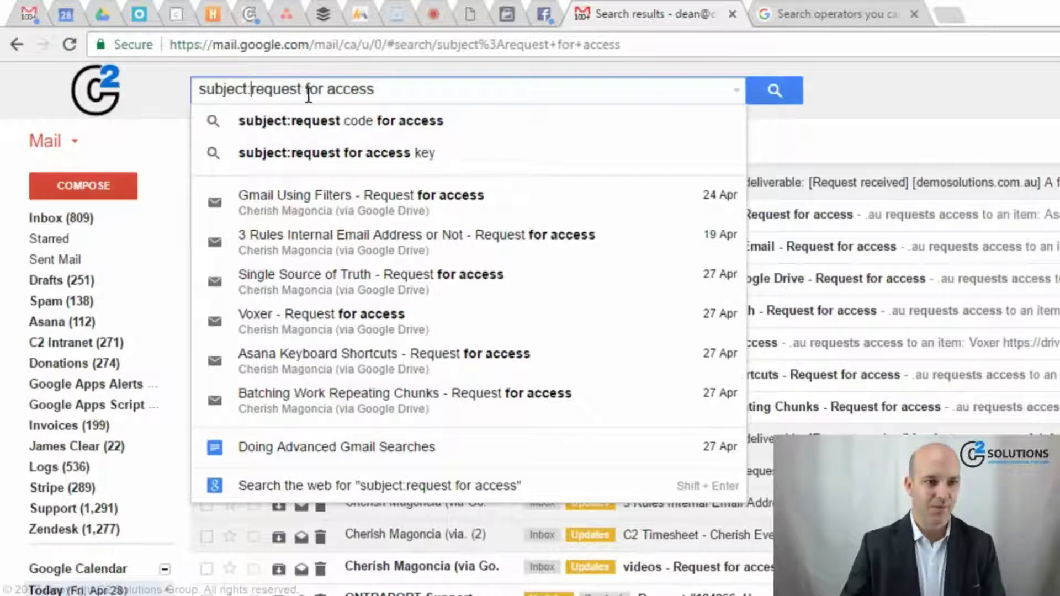
type("\"")
left_click(384, 90)
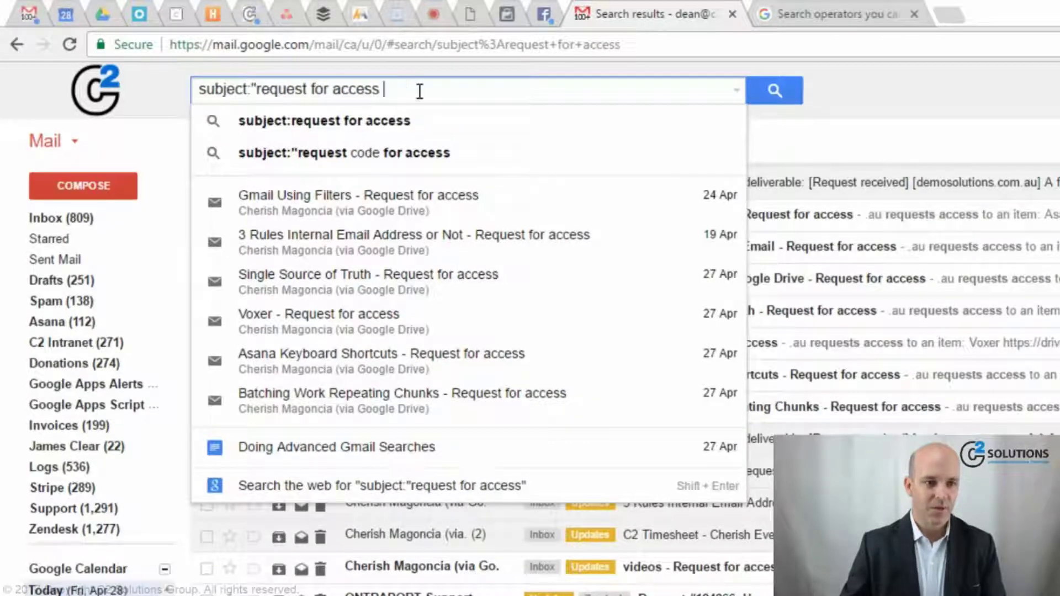
key("BackSpace")
key("BackSpace")
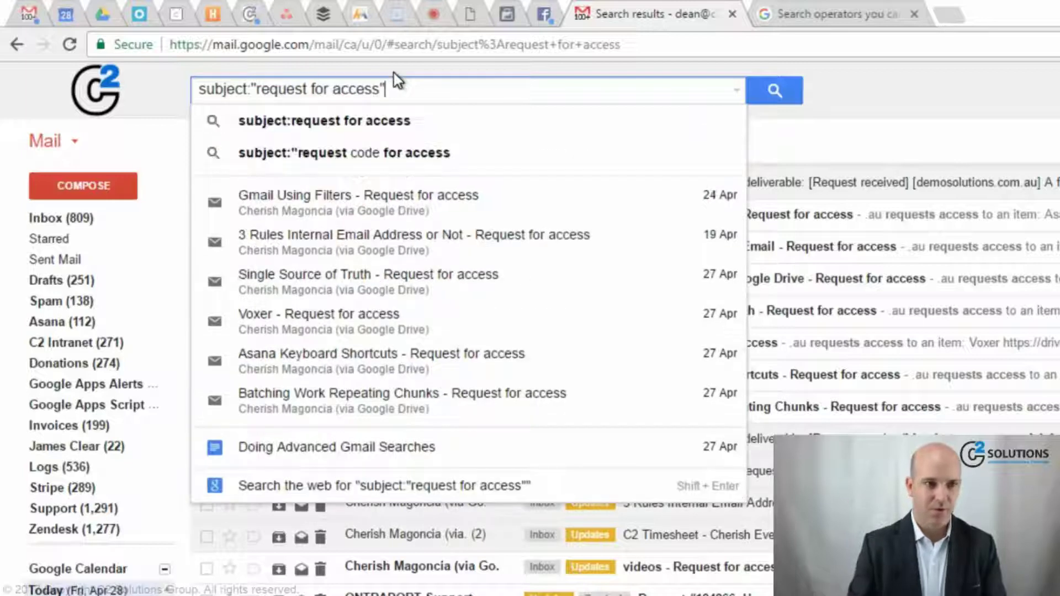
key("Return")
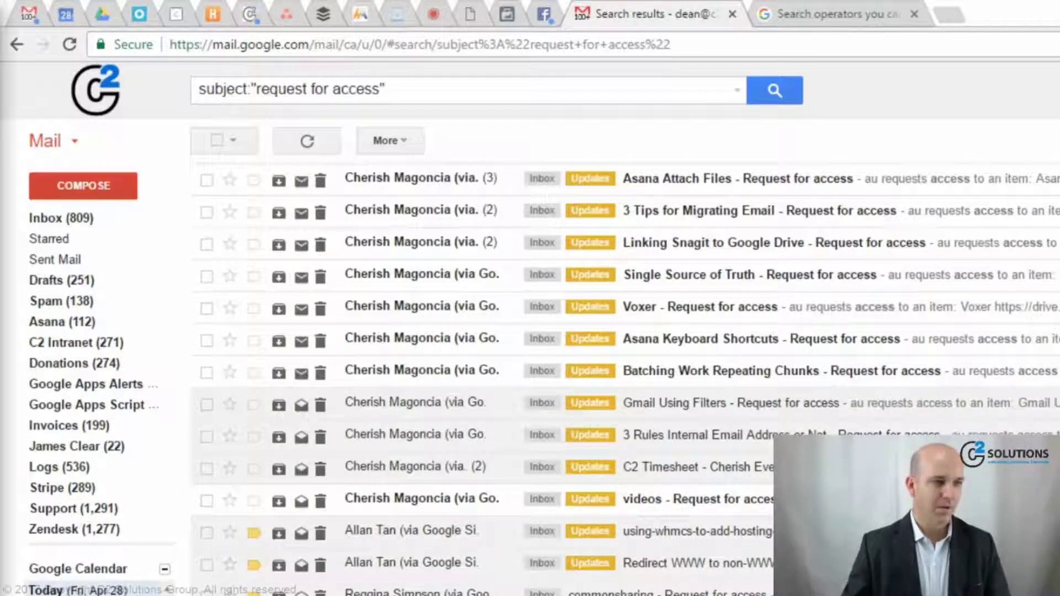
- Select and delete the subject query so the search box is empty
left_click(428, 88)
key("ctrl+a")
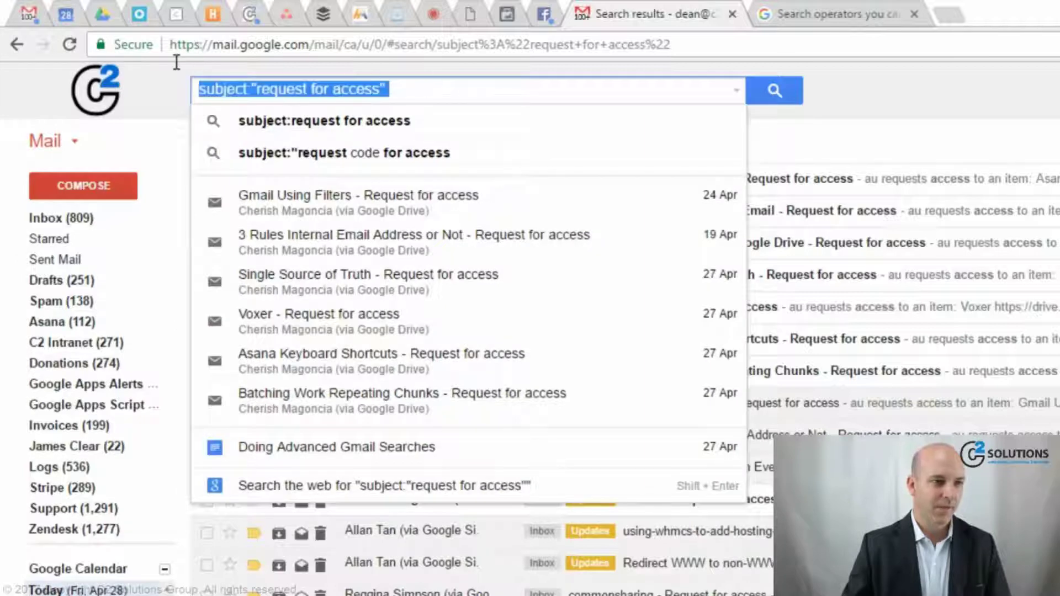
key("BackSpace")
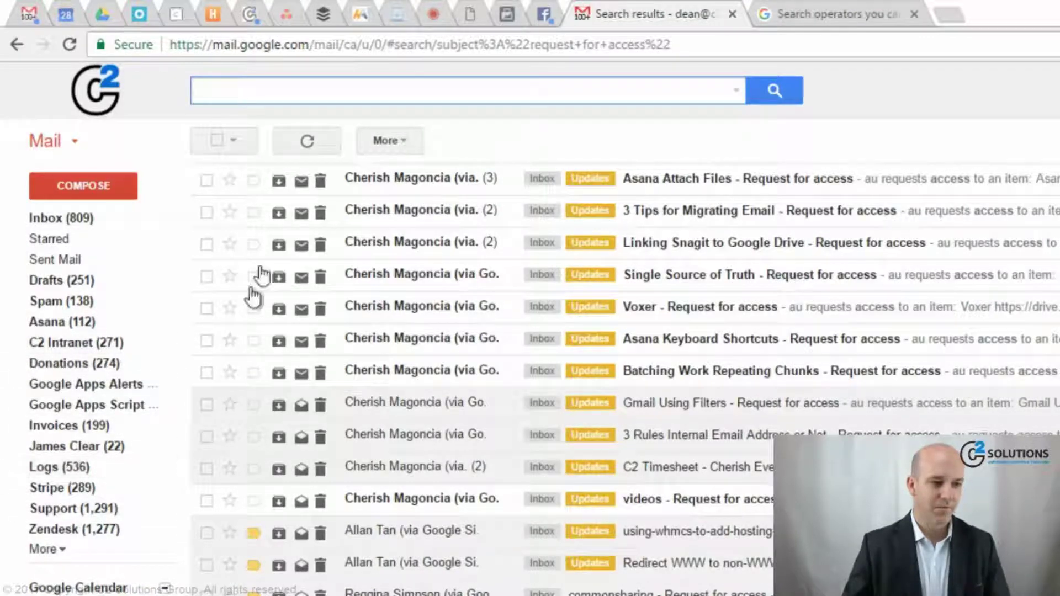
- Search label:logs to list emails in the Logs label
type("log")
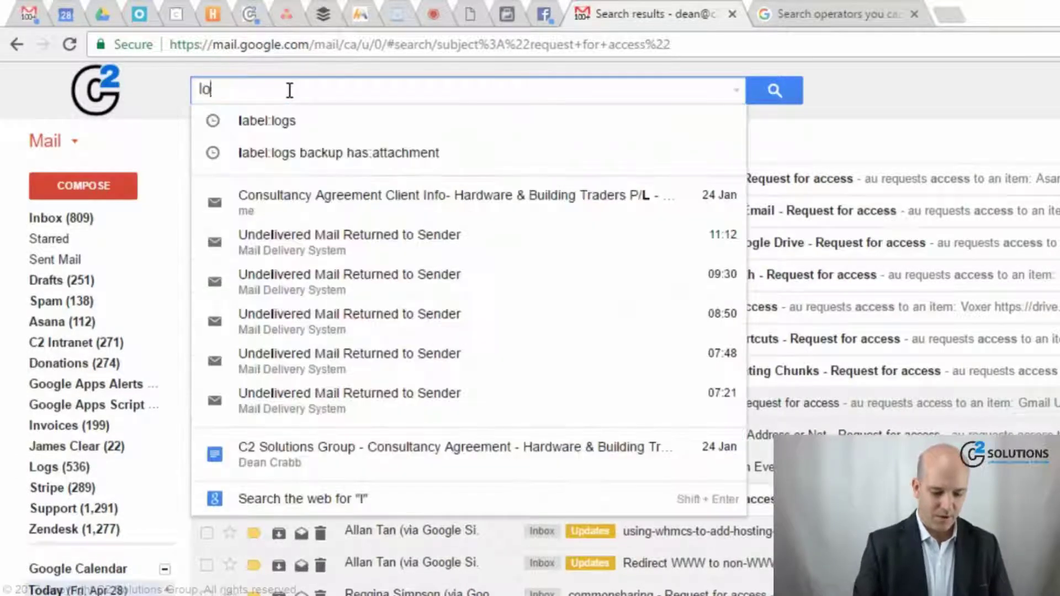
key("BackSpace")
key("BackSpace")
key("BackSpace")
type("l")
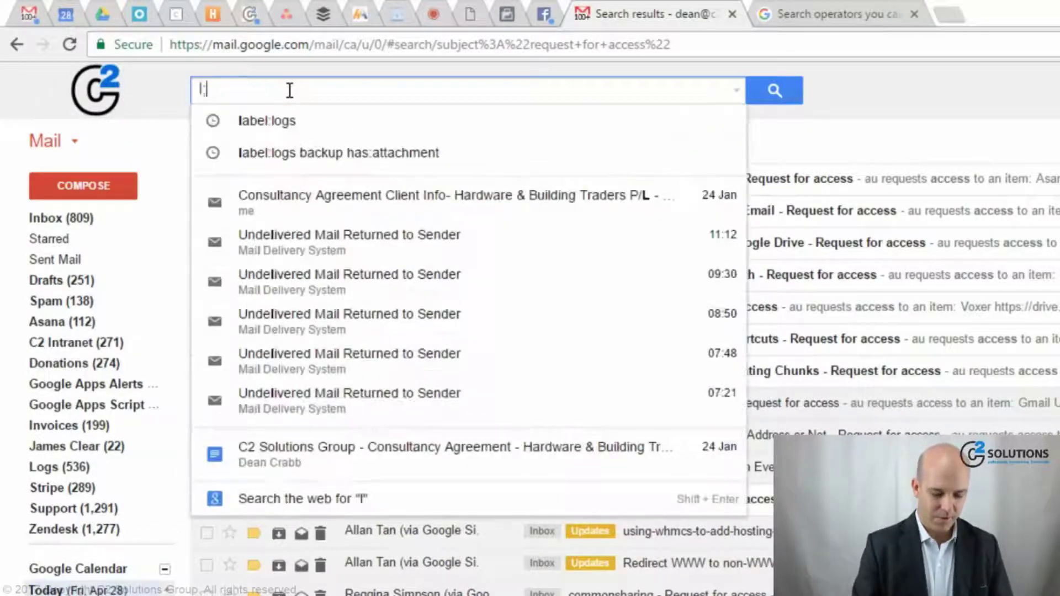
key("BackSpace")
type("label:stri")
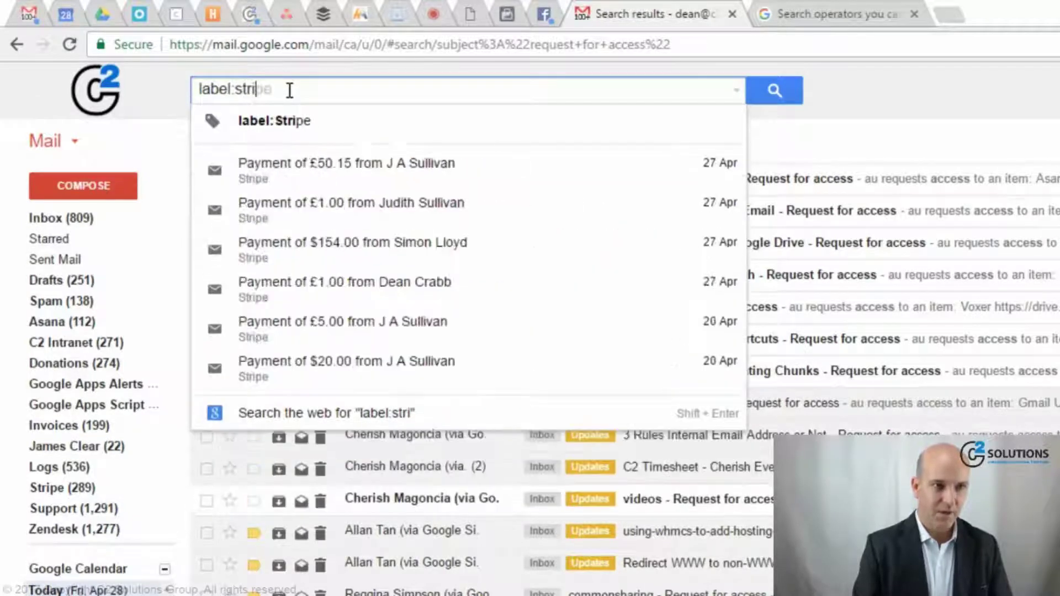
key("BackSpace")
key("BackSpace")
key("BackSpace")
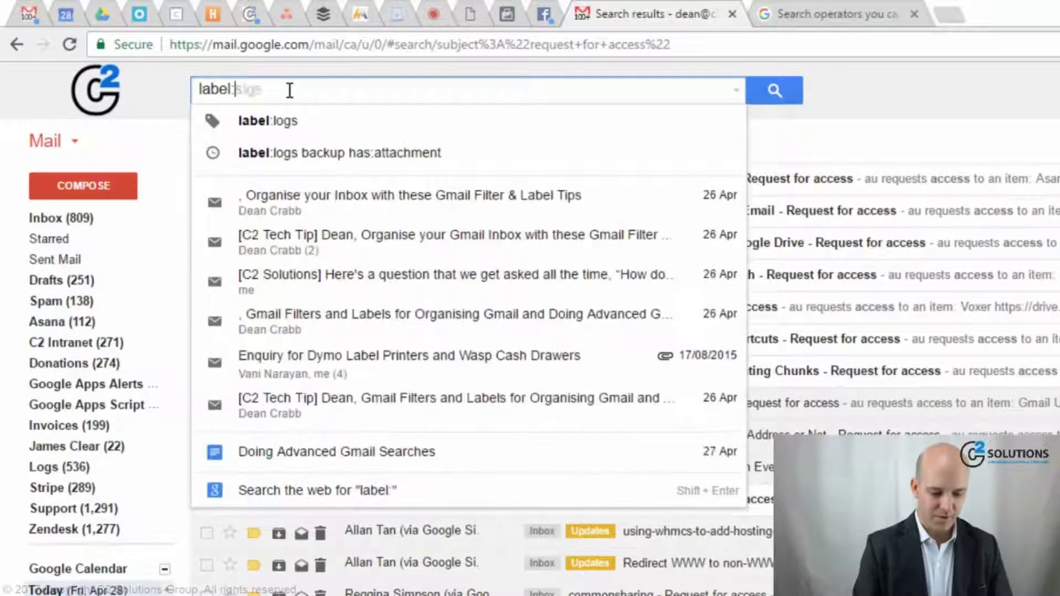
type("logs")
key("Return")
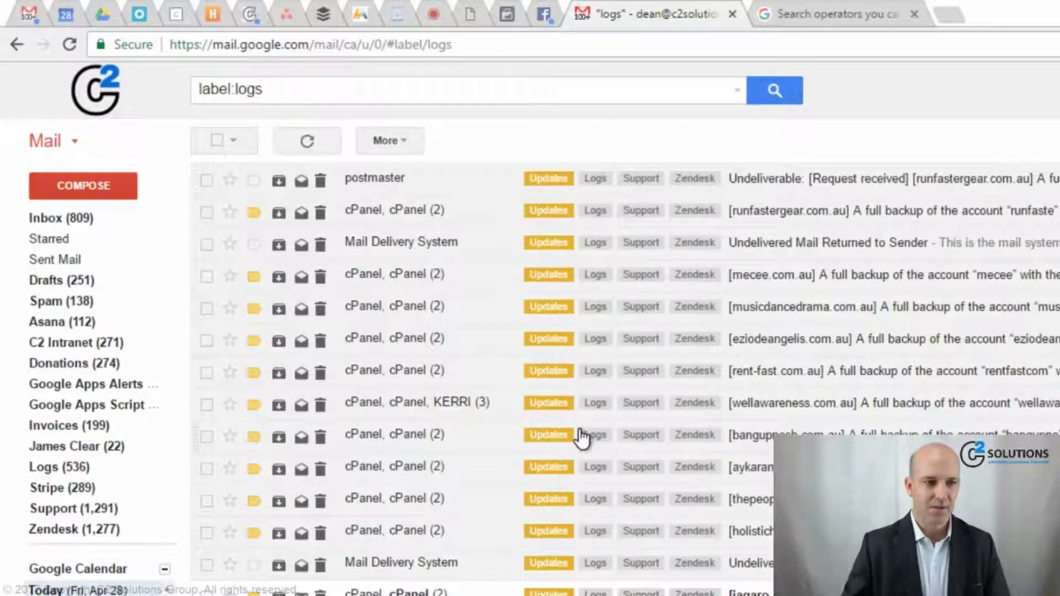
- Add backup, then has:attachment to the label:logs query, searching after each
left_click(350, 89)
type("backup")
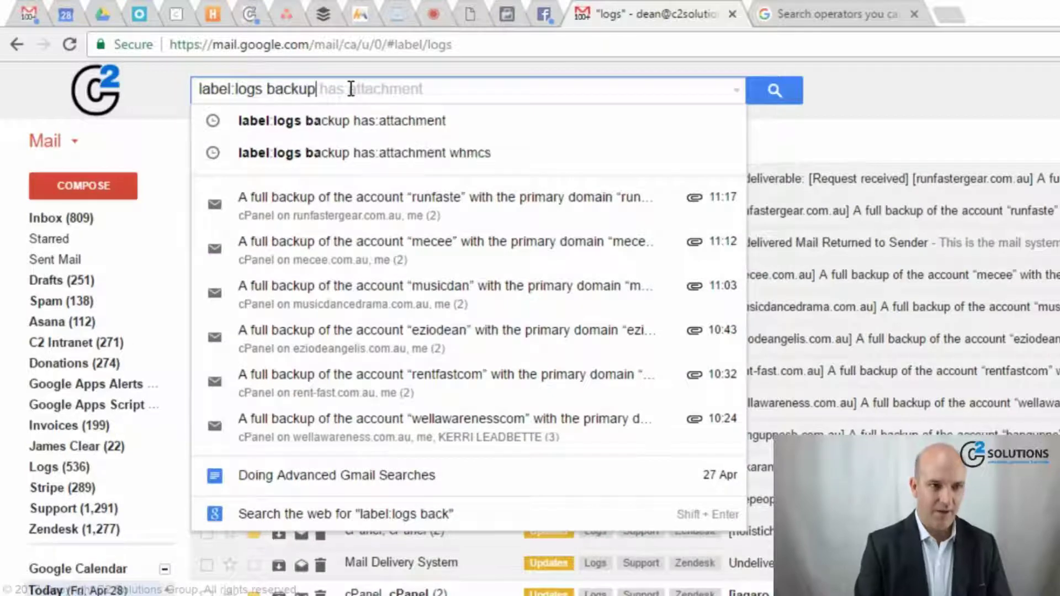
key("Return")
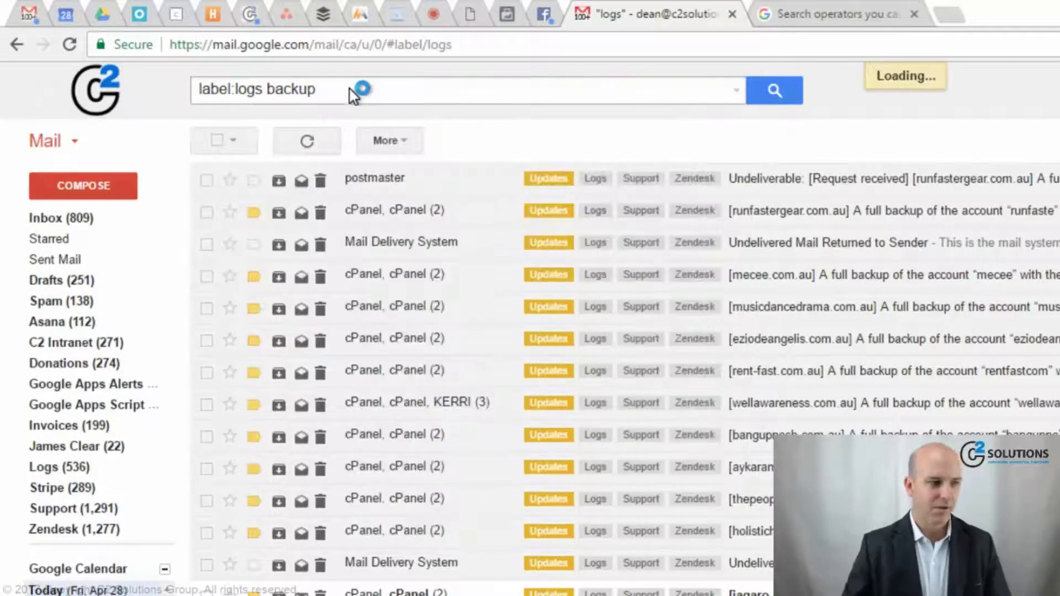
left_click(351, 89)
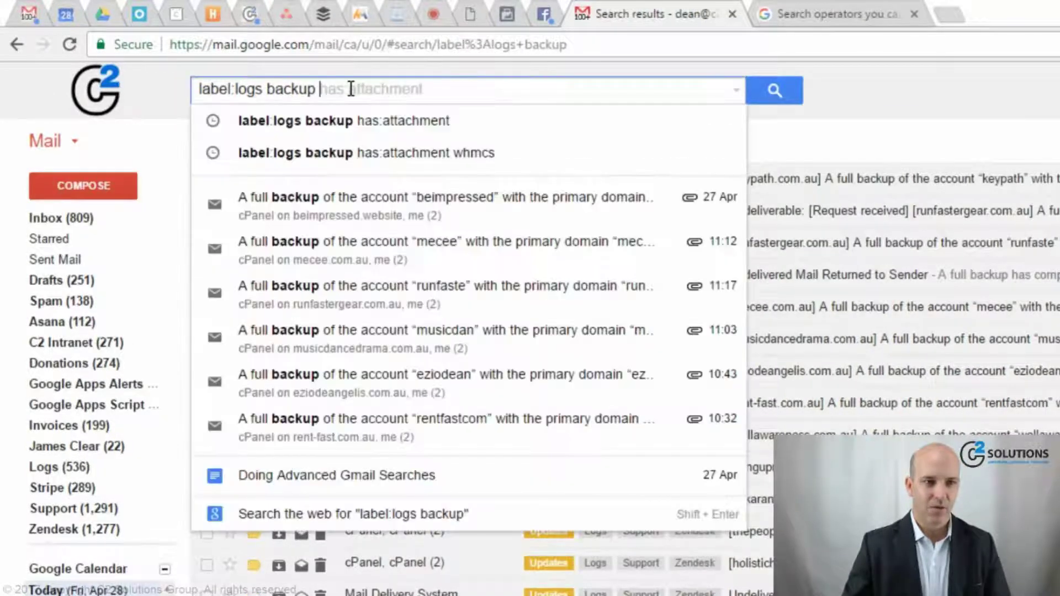
type("has:attachment")
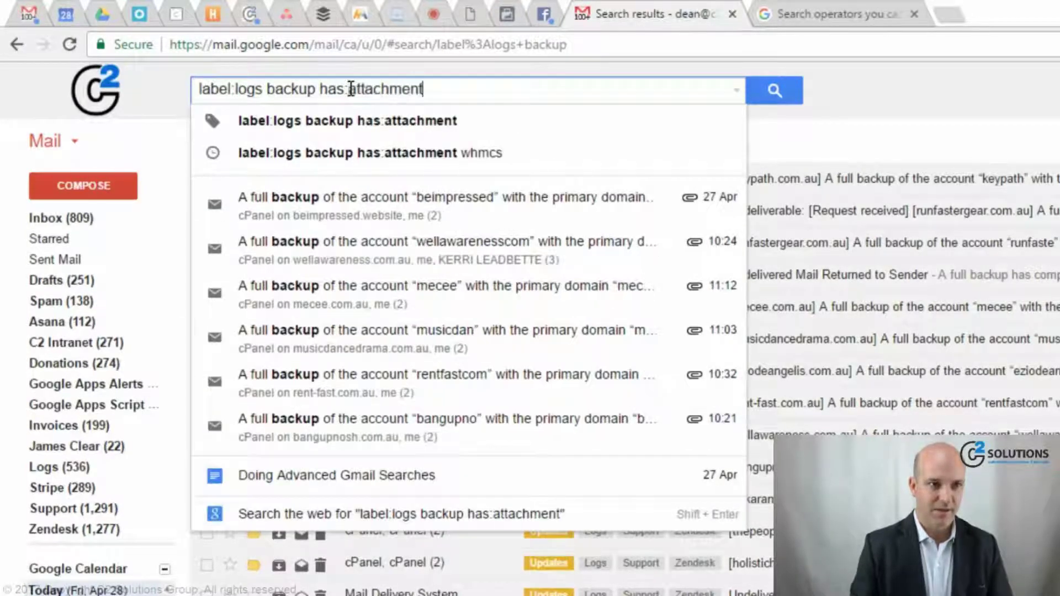
key("Tab")
key("Return")
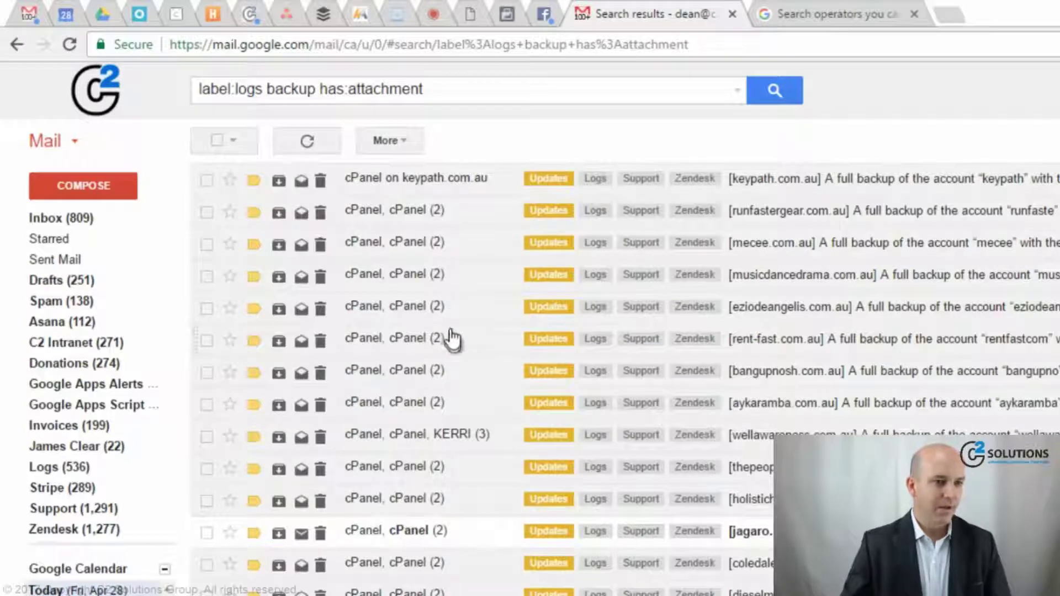
- Search event AROUND 5 user and open the Dragonology event registration email
left_click(468, 90)
key("BackSpace")
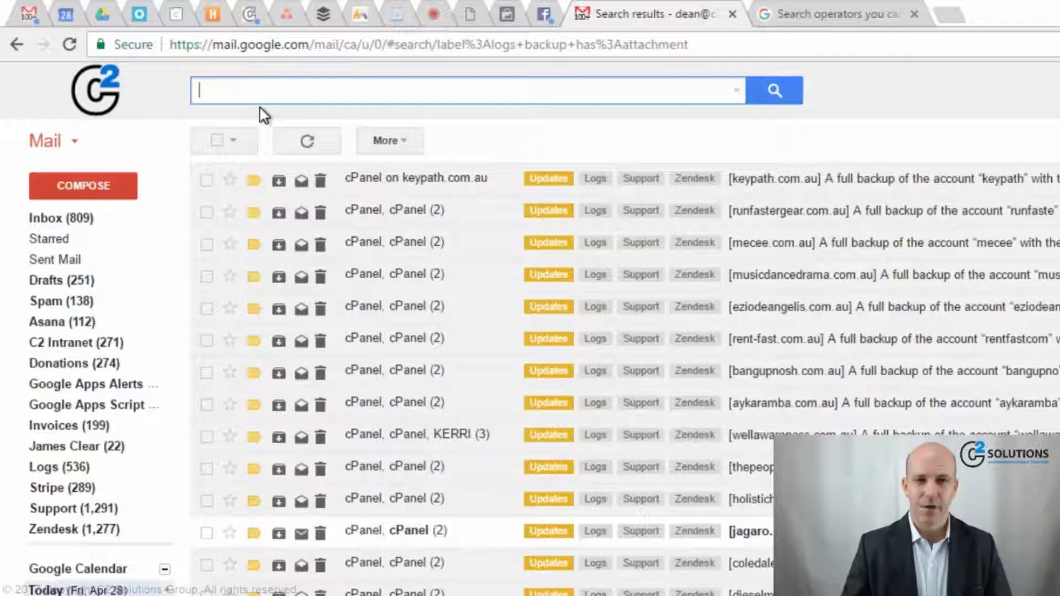
type("e")
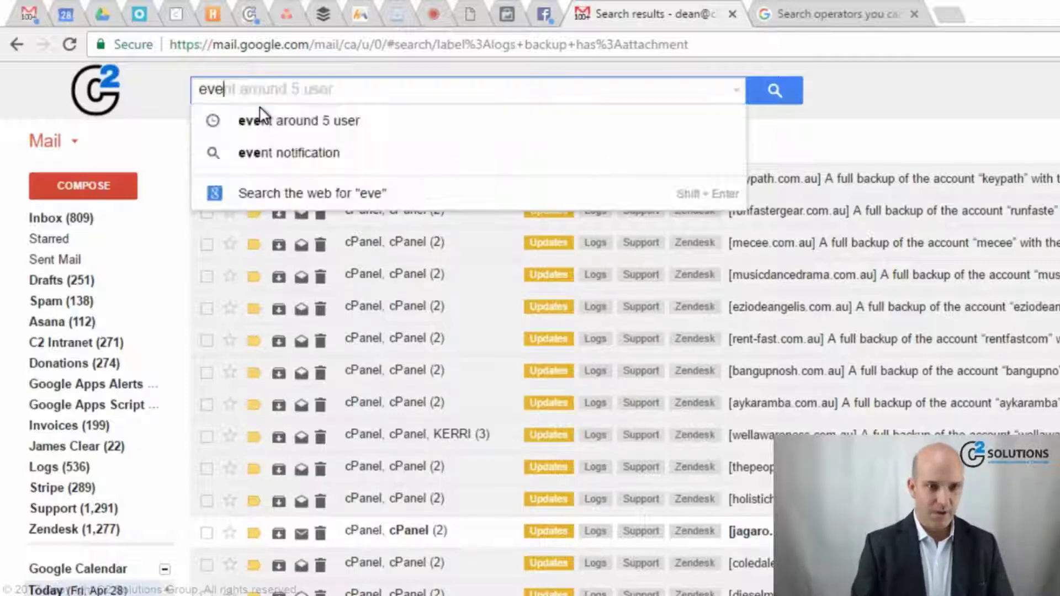
type("nt AROUND")
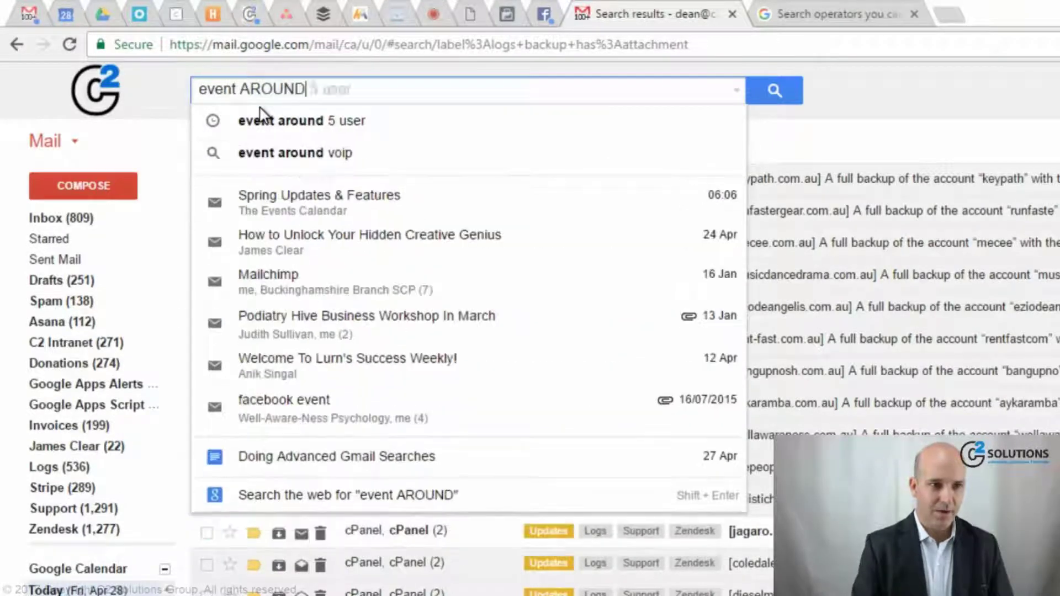
type(" 5 user")
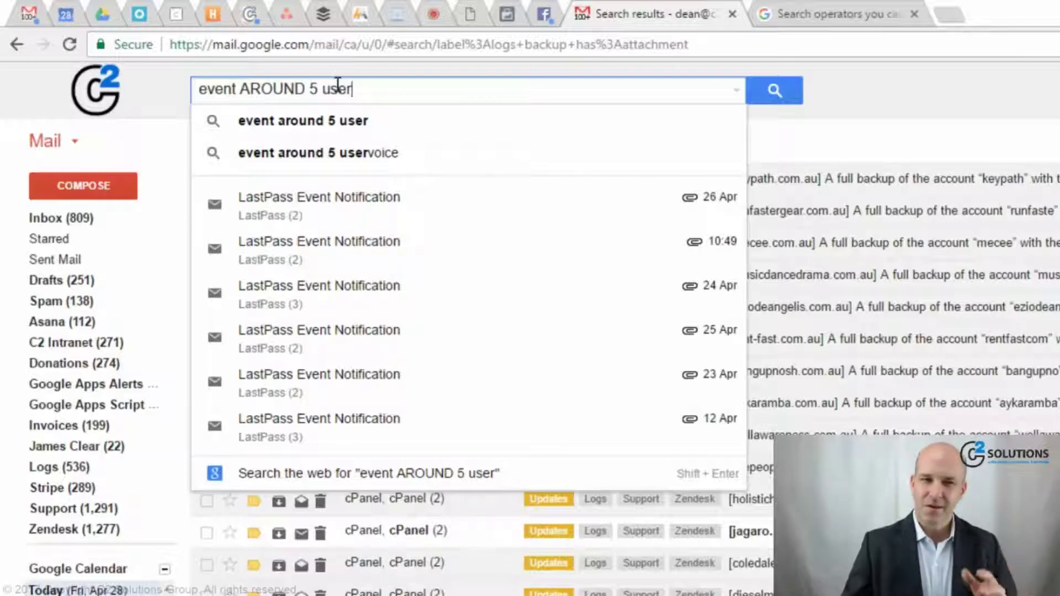
left_click(772, 92)
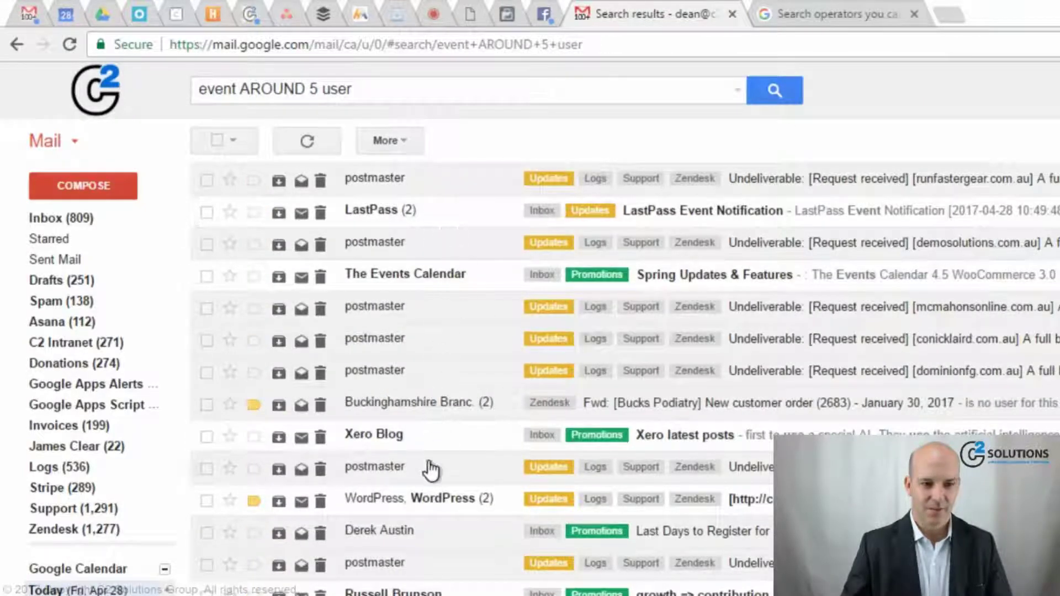
left_click(434, 531)
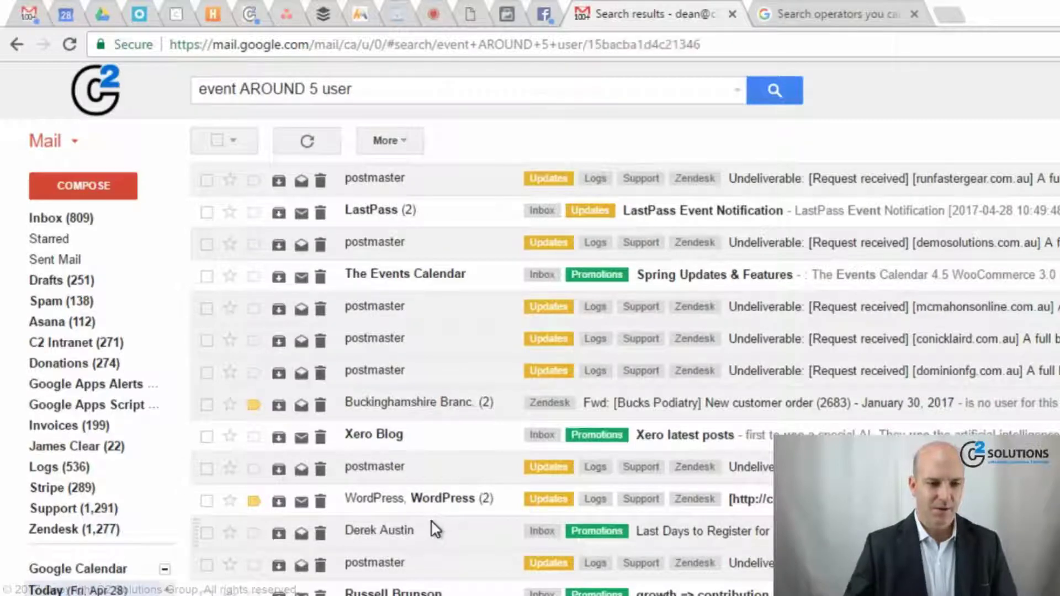
scroll(831, 428, "down", 7)
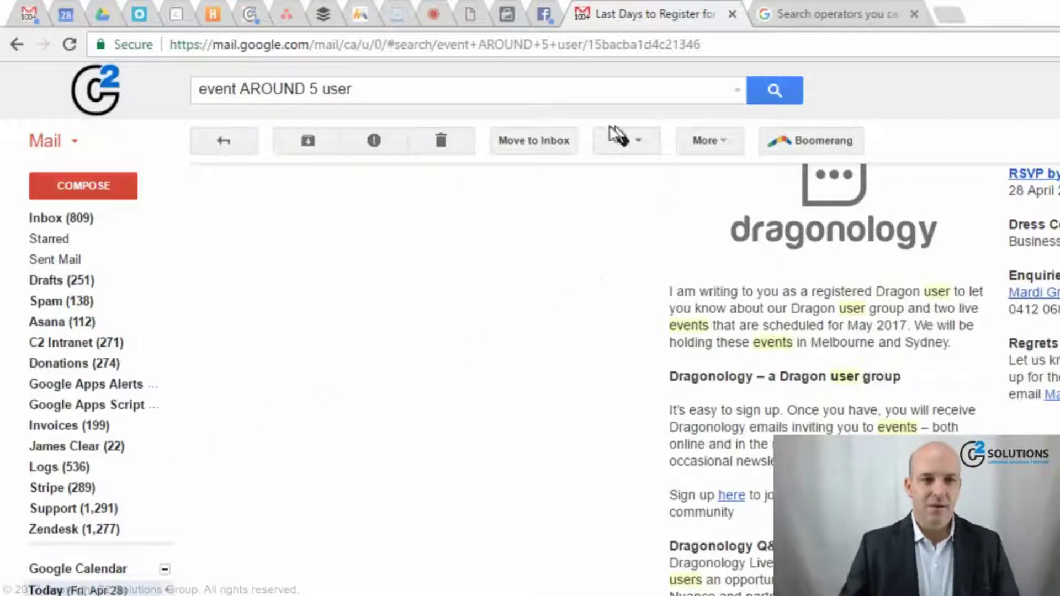
- From the inbox's Updates tab, search has:attachment
left_click(65, 219)
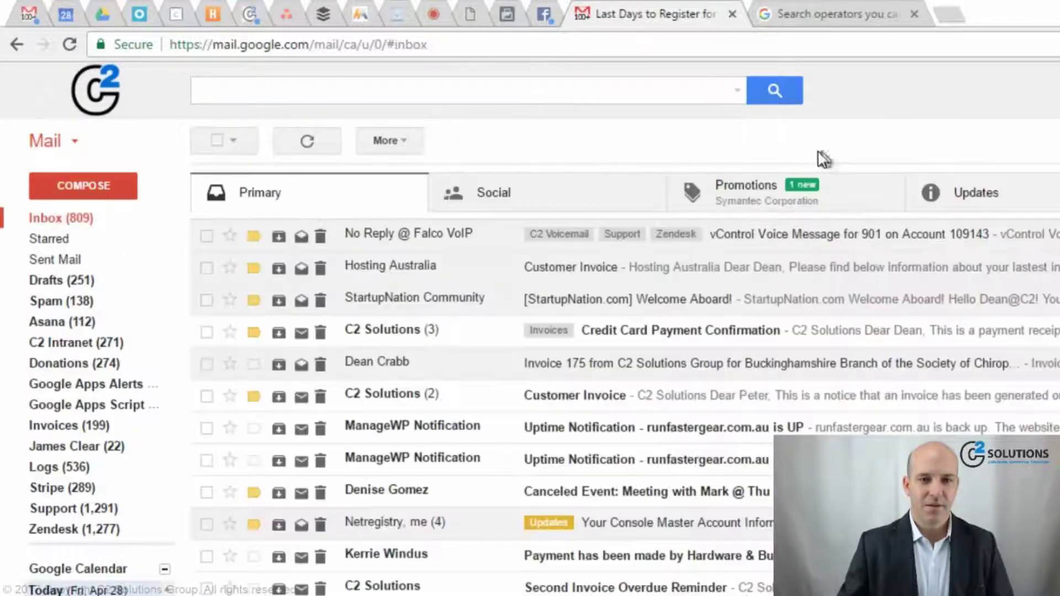
left_click(930, 193)
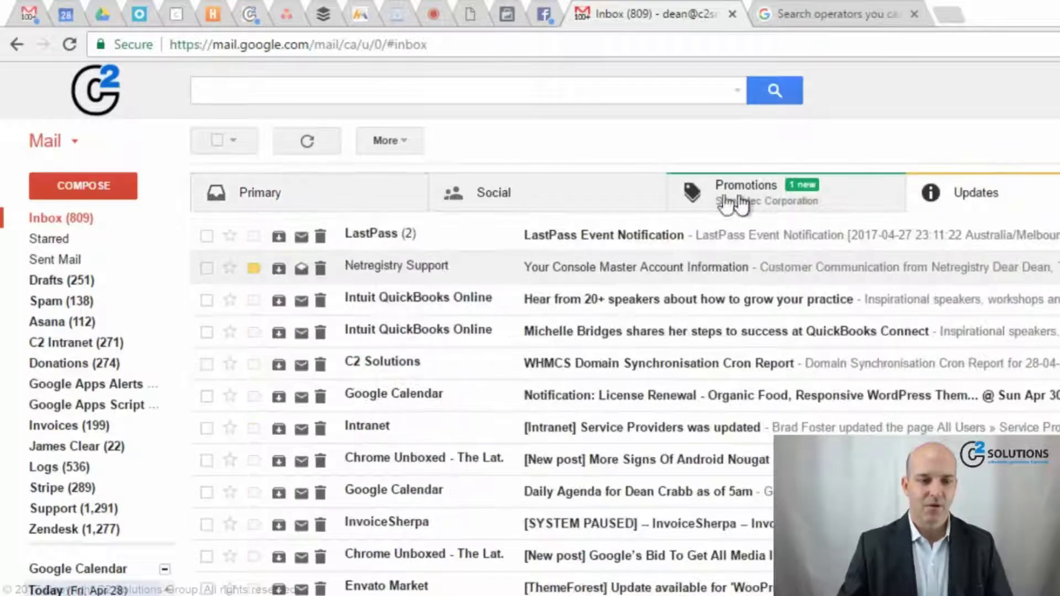
left_click(303, 98)
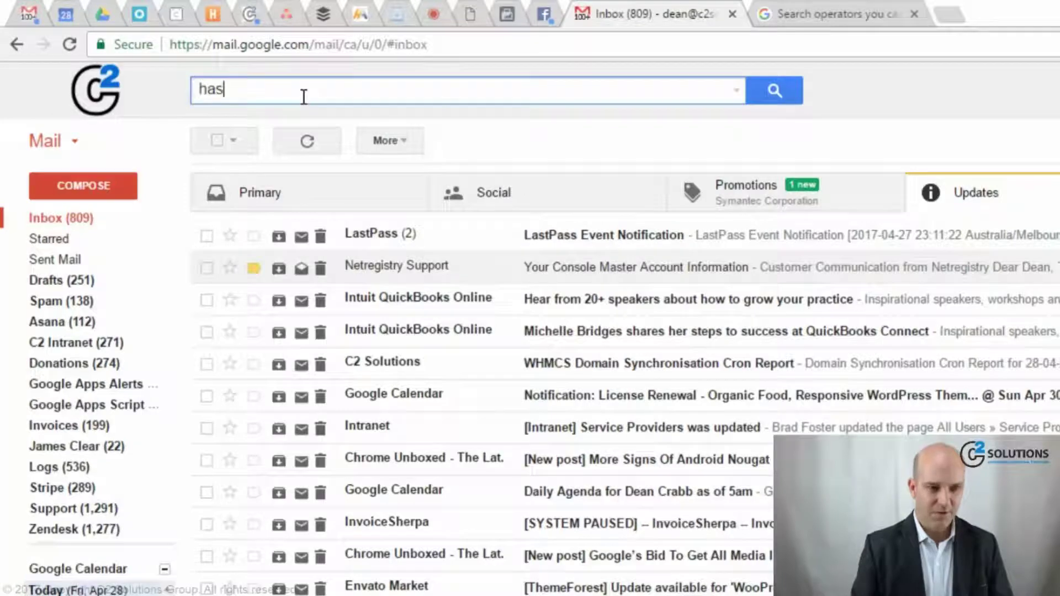
type(":attachment")
key("Return")
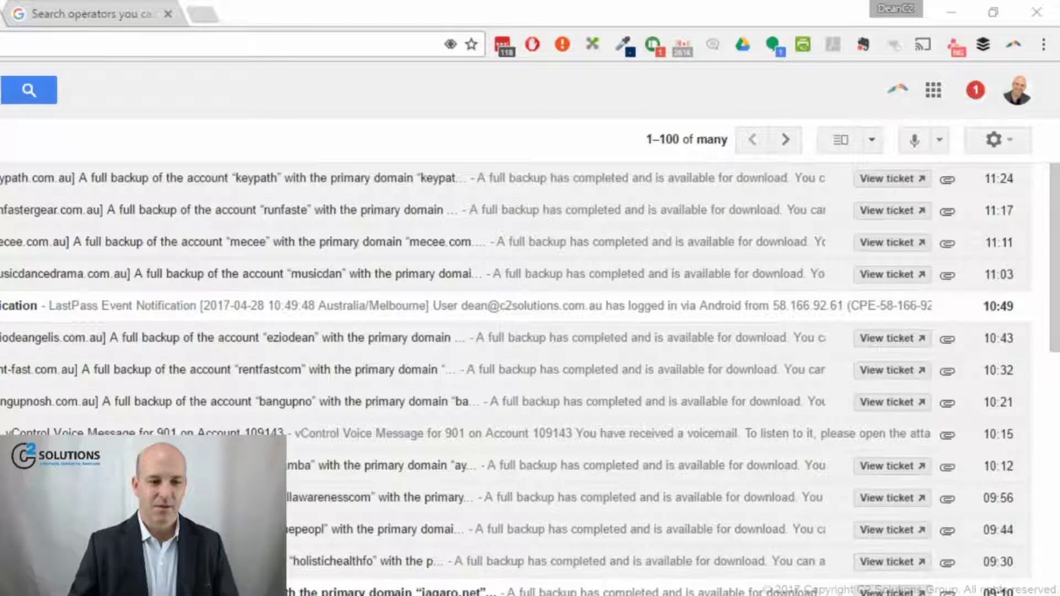
- Open the Tripods conversation and return to the has:attachment results
scroll(643, 469, "down", 6)
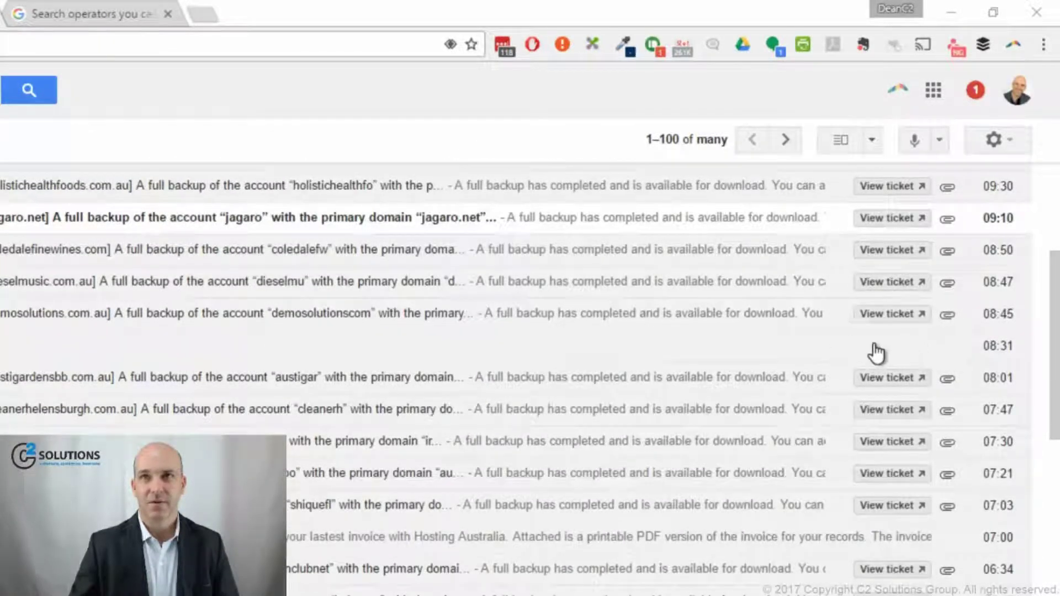
left_click(15, 362)
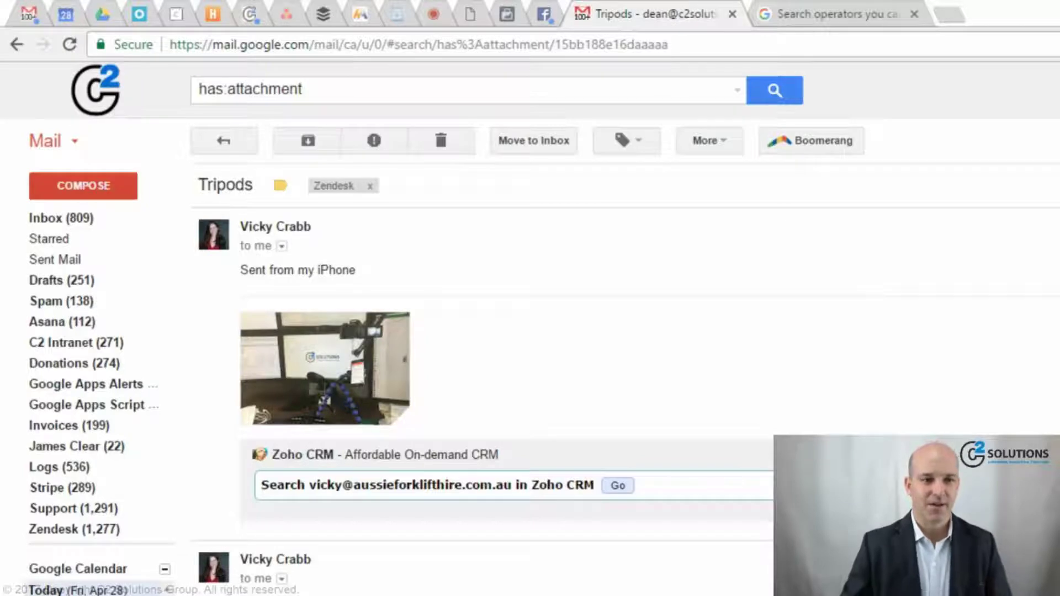
left_click(225, 142)
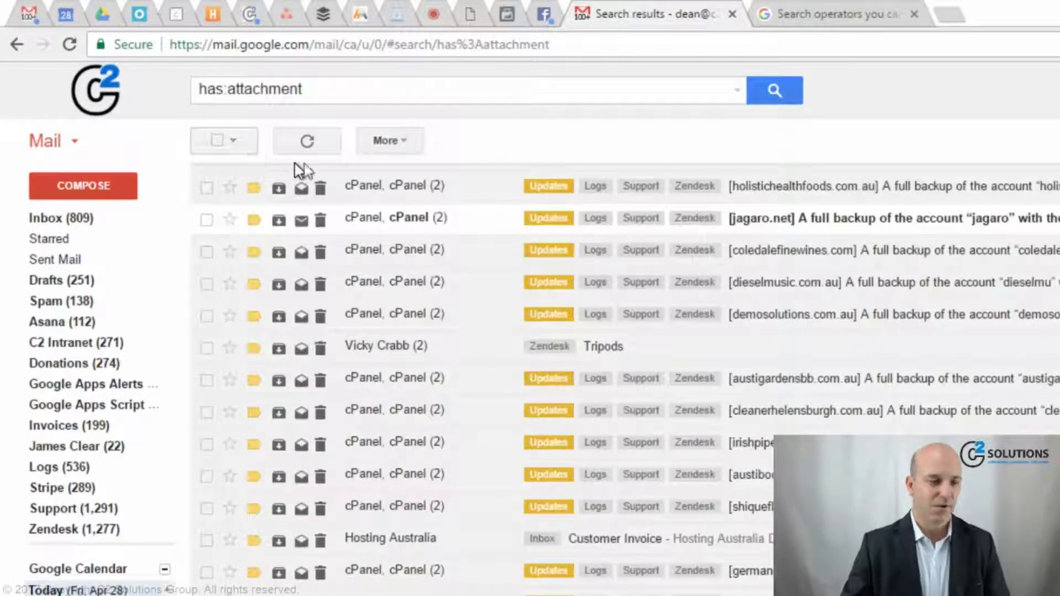
- Search has:youtube and open the first YouTube notification email
left_click(350, 91)
type("ha")
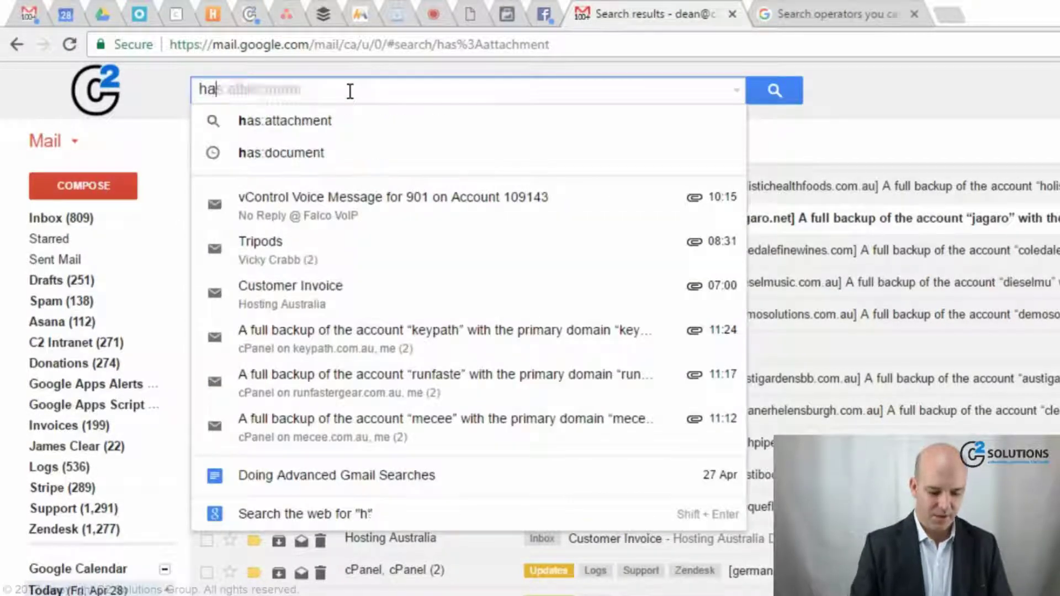
type("ds")
key("BackSpace")
key("BackSpace")
type("s:yo")
key("BackSpace")
key("BackSpace")
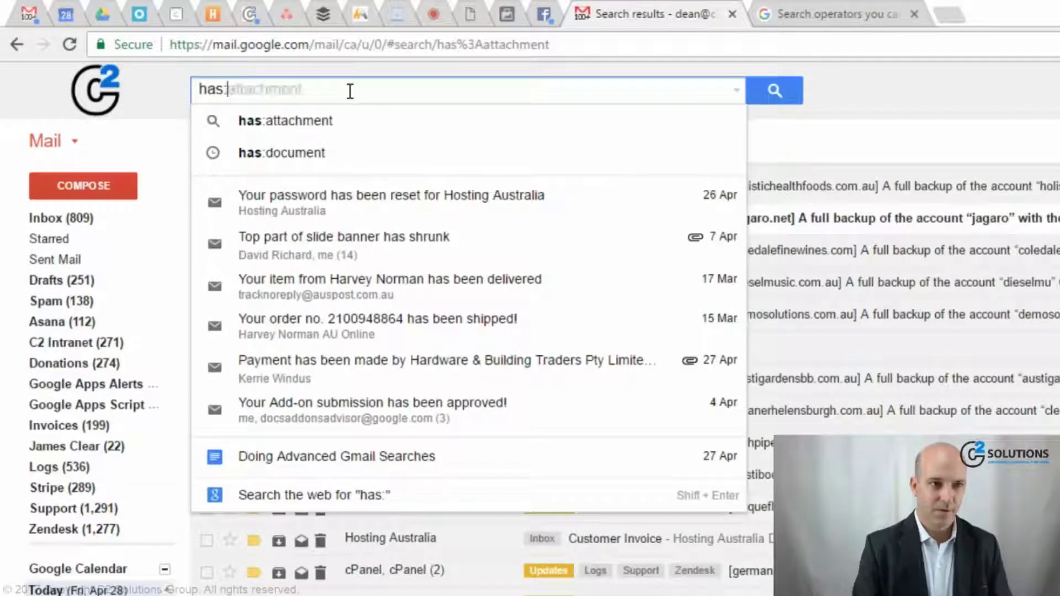
type("youtube")
key("Return")
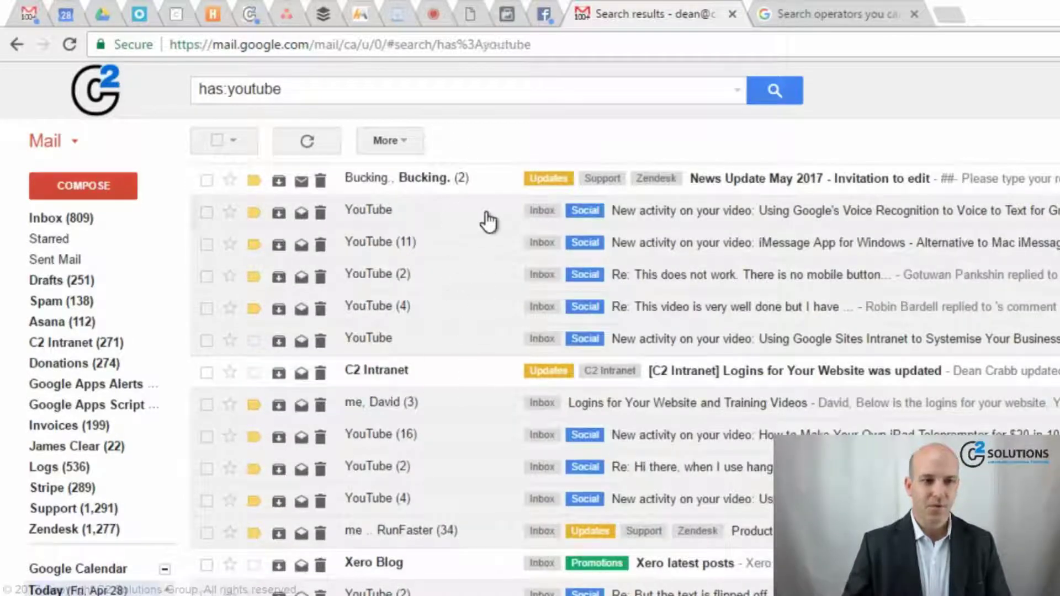
left_click(488, 222)
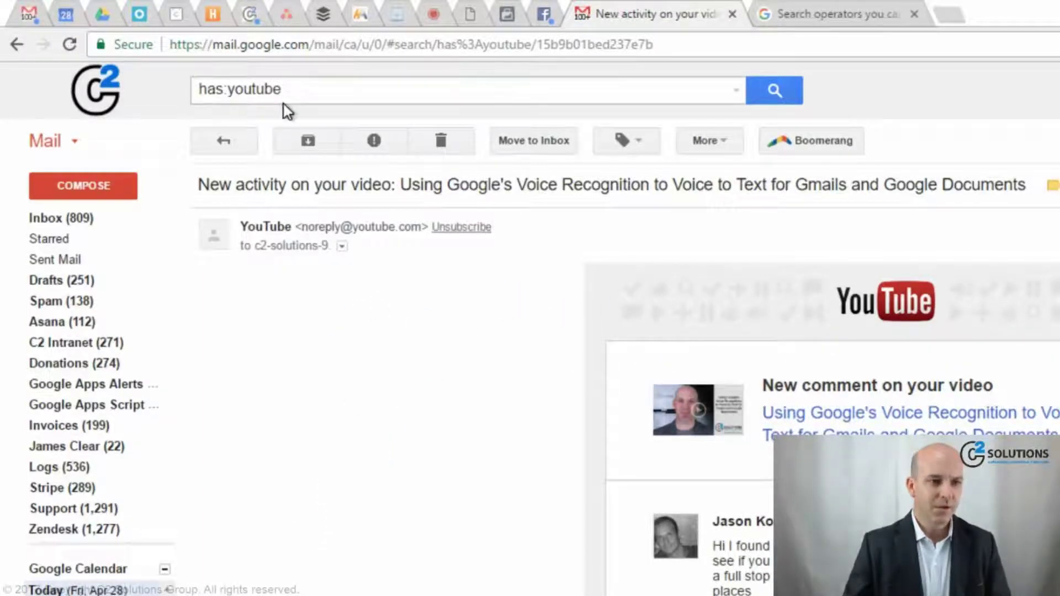
- Search has:spreadsheet and open the C2 Timesheet edit invitation email
left_click(293, 91)
key("BackSpace")
key("BackSpace")
key("BackSpace")
key("BackSpace")
key("BackSpace")
key("BackSpace")
key("BackSpace")
key("BackSpace")
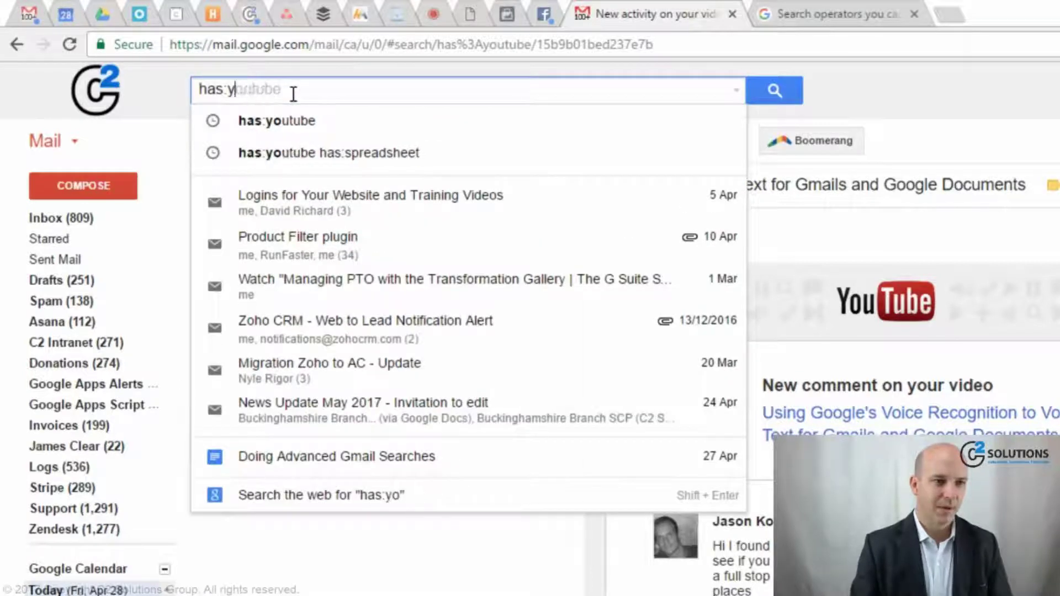
type("spreadsheet")
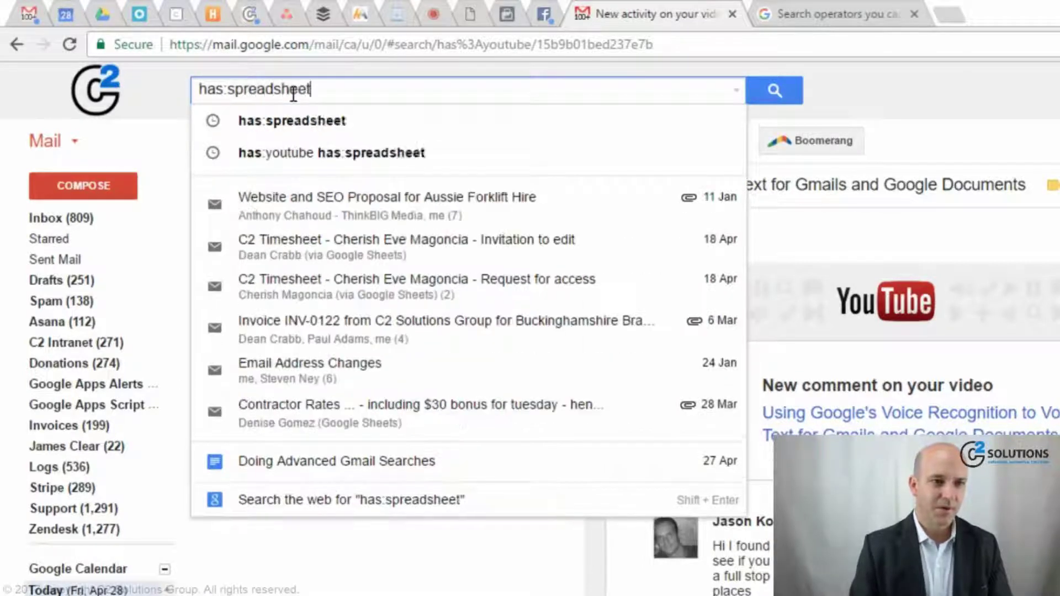
key("Return")
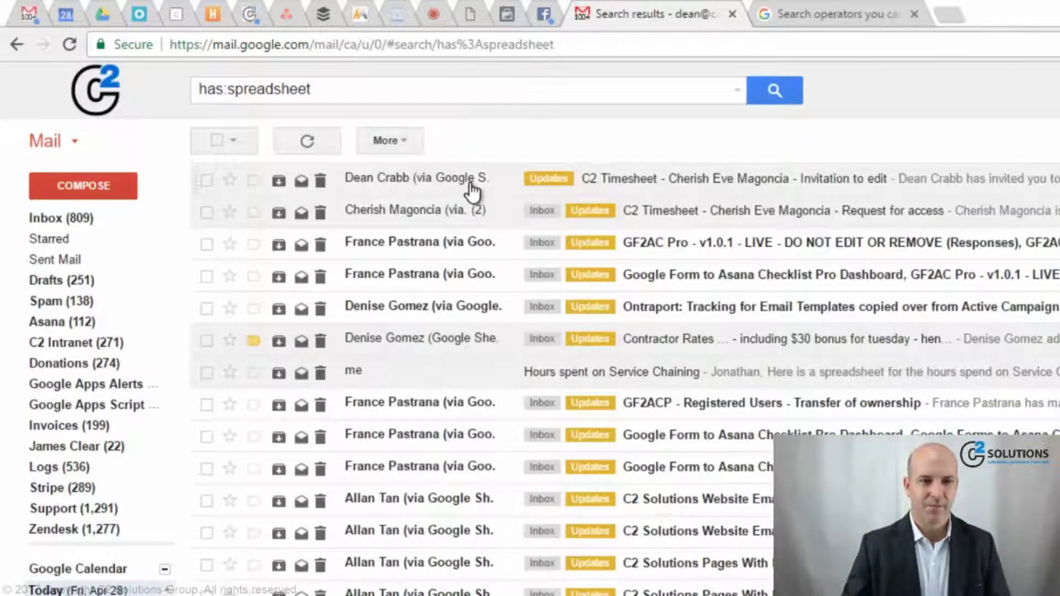
left_click(471, 192)
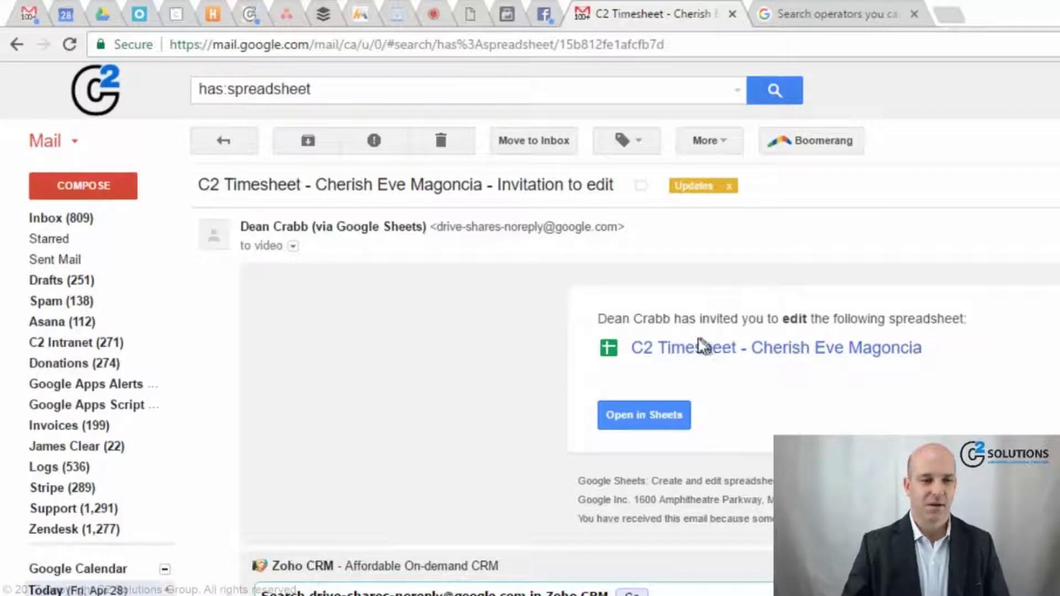
left_click(337, 94)
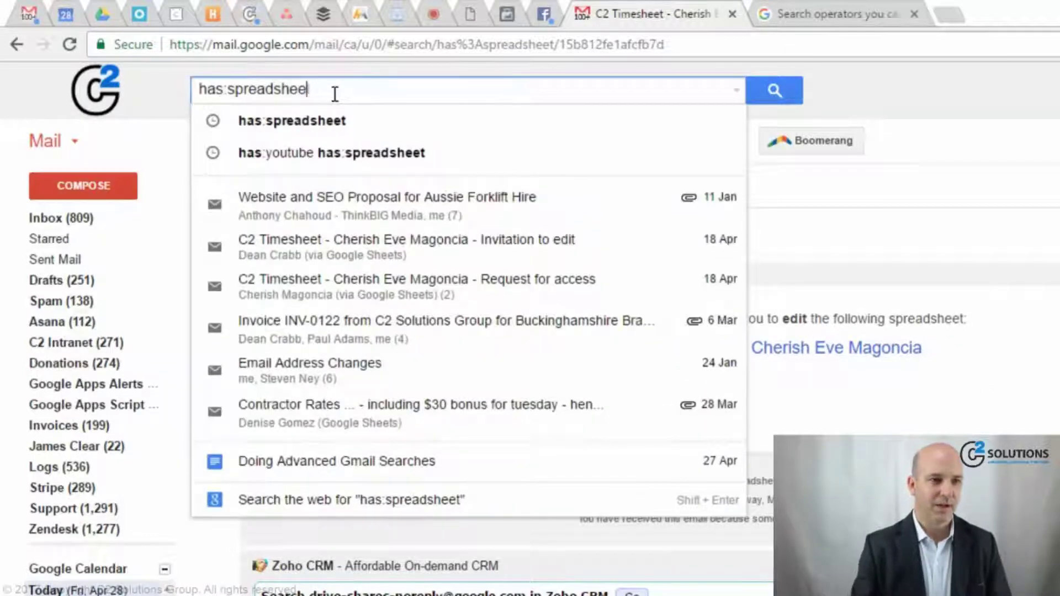
- Run a has:document search, then replace it with filename:pdf
key("BackSpace")
key("BackSpace")
key("BackSpace")
key("BackSpace")
key("BackSpace")
key("BackSpace")
key("BackSpace")
key("BackSpace")
key("BackSpace")
key("BackSpace")
type("d")
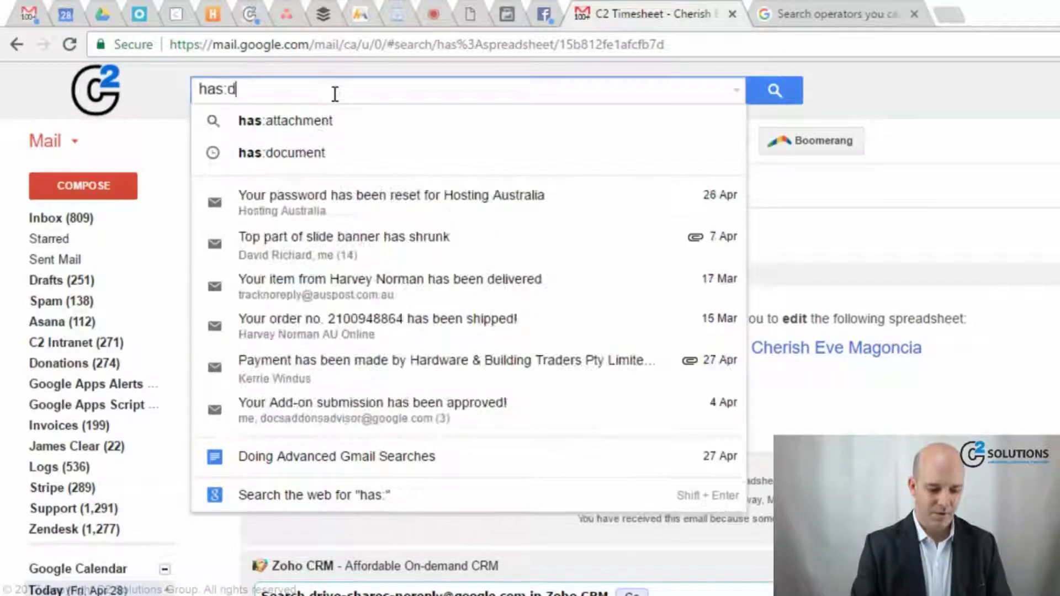
type("ocument")
key("Return")
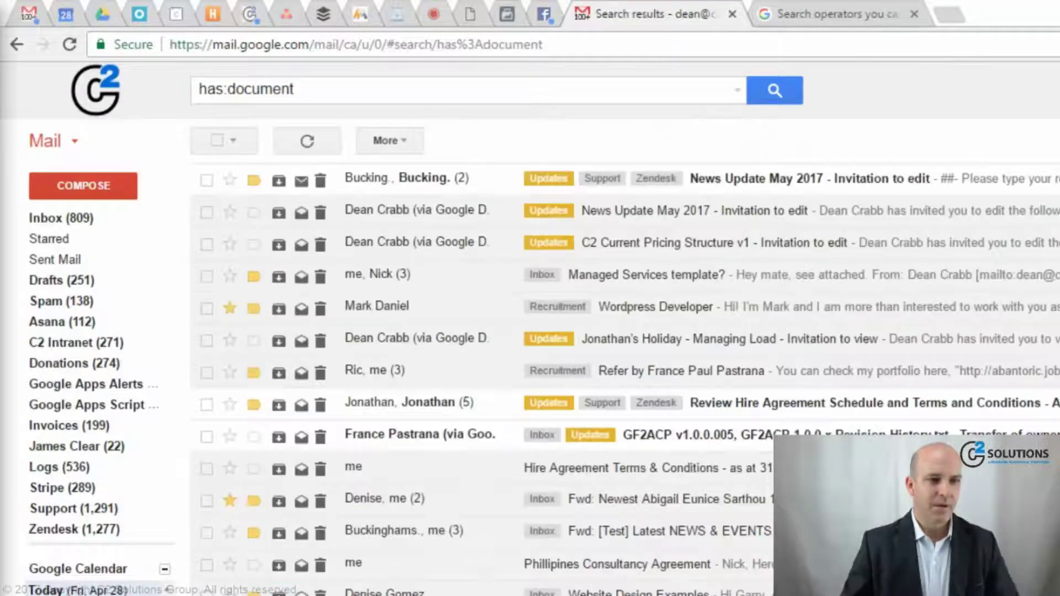
left_click(315, 92)
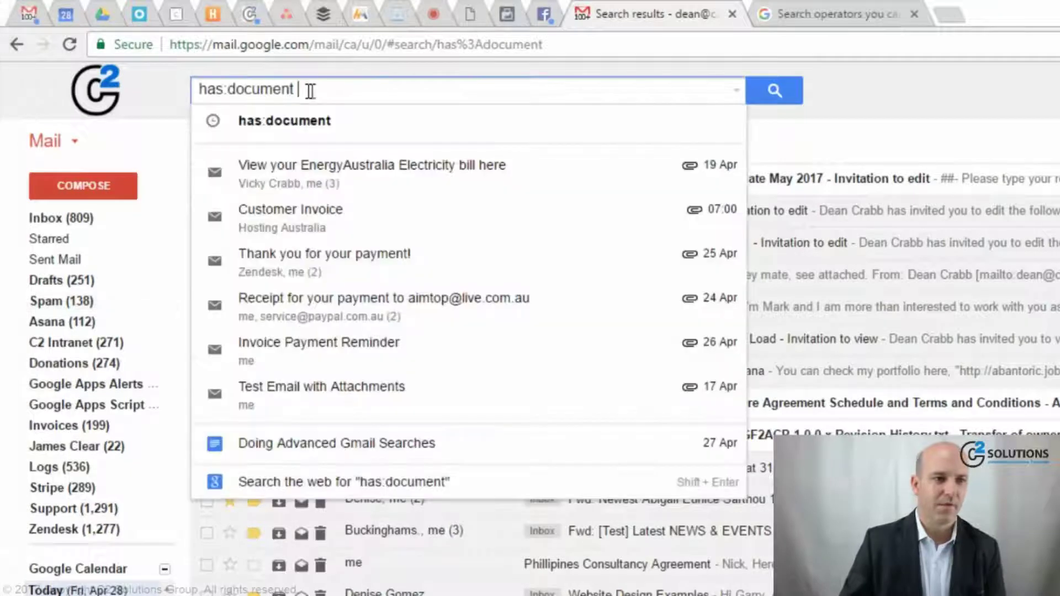
key("ctrl+a")
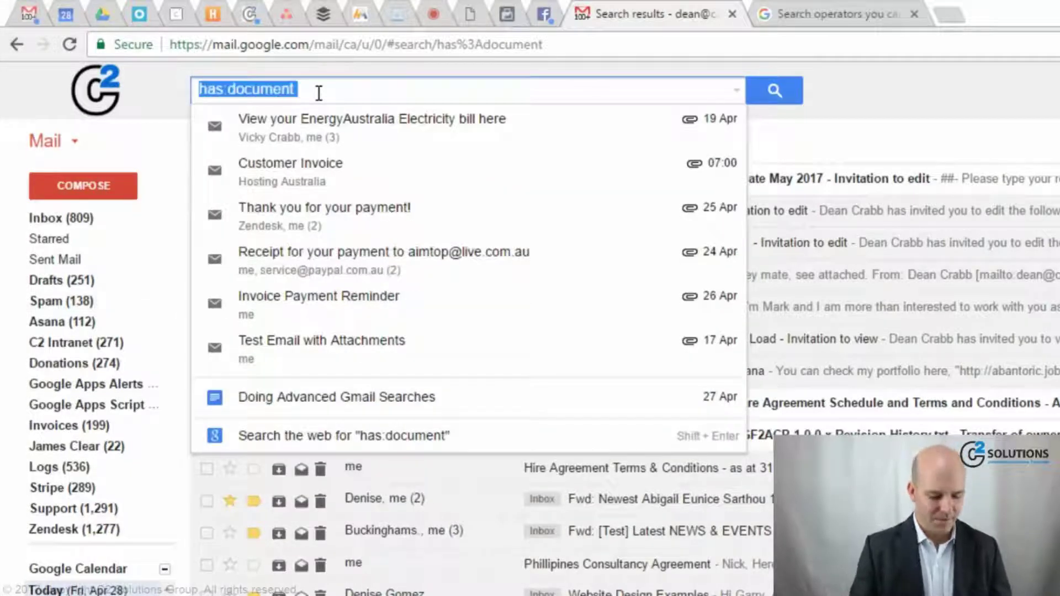
type("filena")
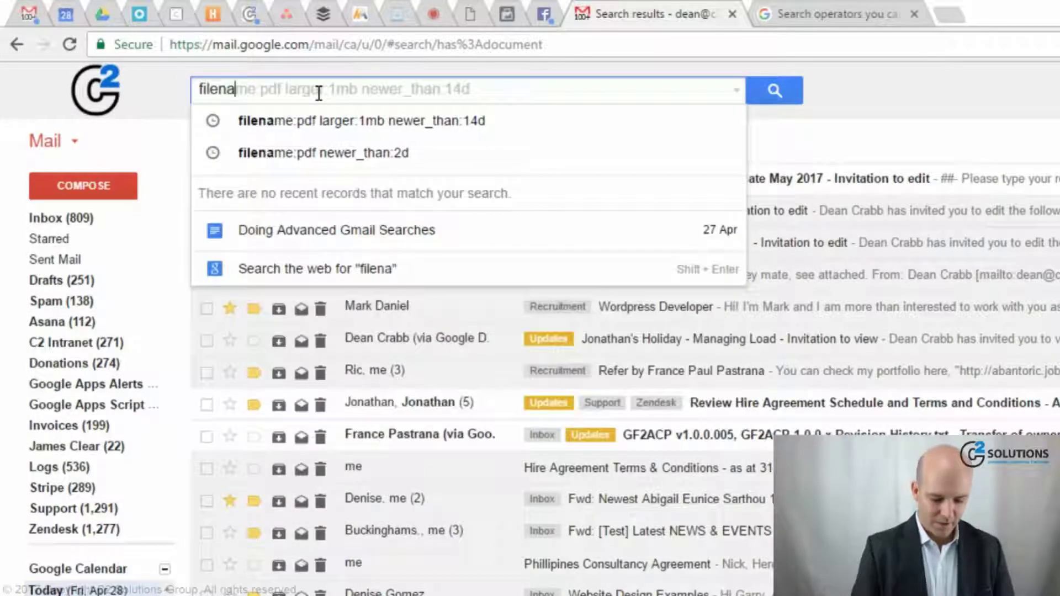
type("me:pdf")
key("Return")
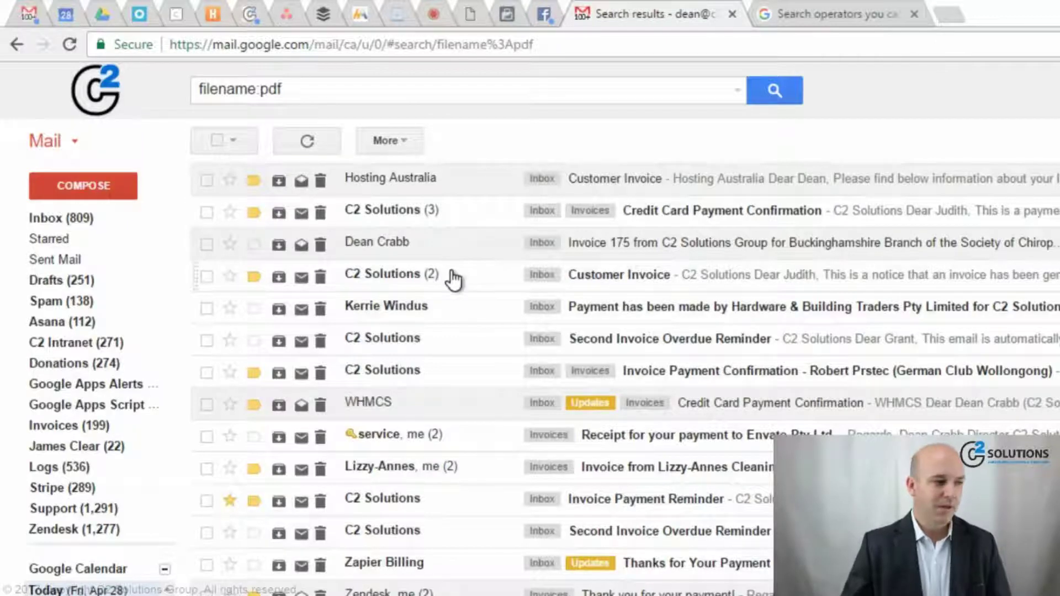
- Change the query to filename:backup, run it, then clear the search box
left_click(324, 89)
key("BackSpace")
key("BackSpace")
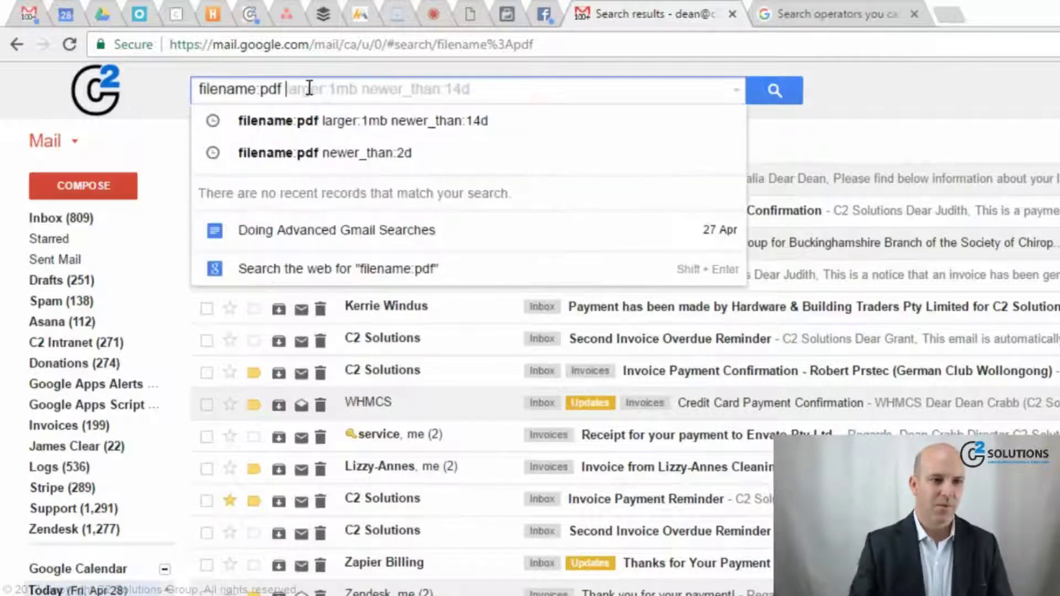
key("BackSpace")
key("BackSpace")
type(":backup")
key("Return")
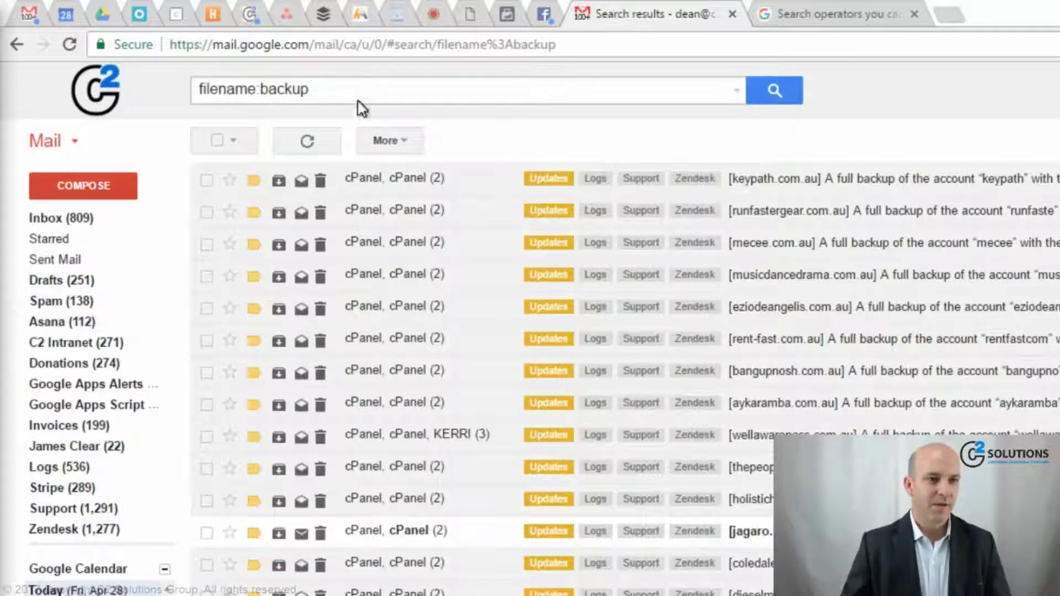
left_click(367, 85)
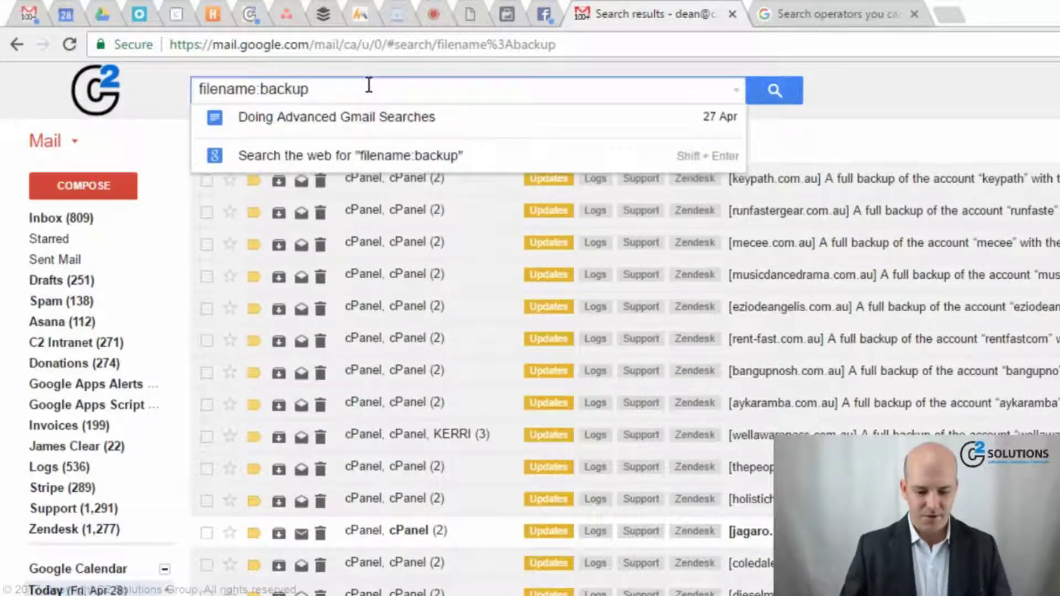
key("ctrl+a")
key("BackSpace")
left_click(888, 92)
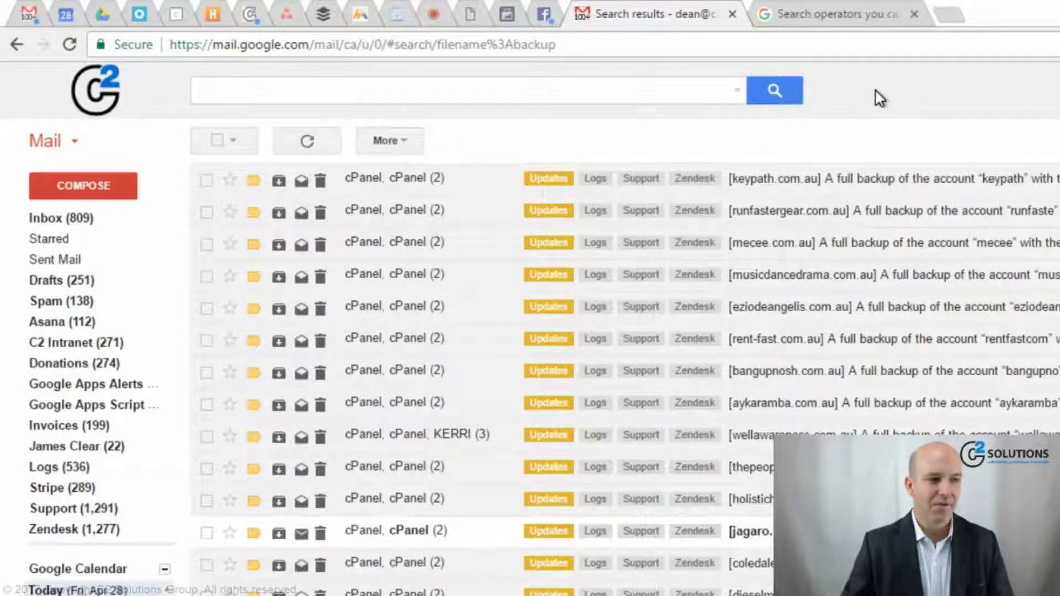
- Search filename:pdf after:2017-04-24, then select the after: date part of the query
left_click(366, 88)
type("filename")
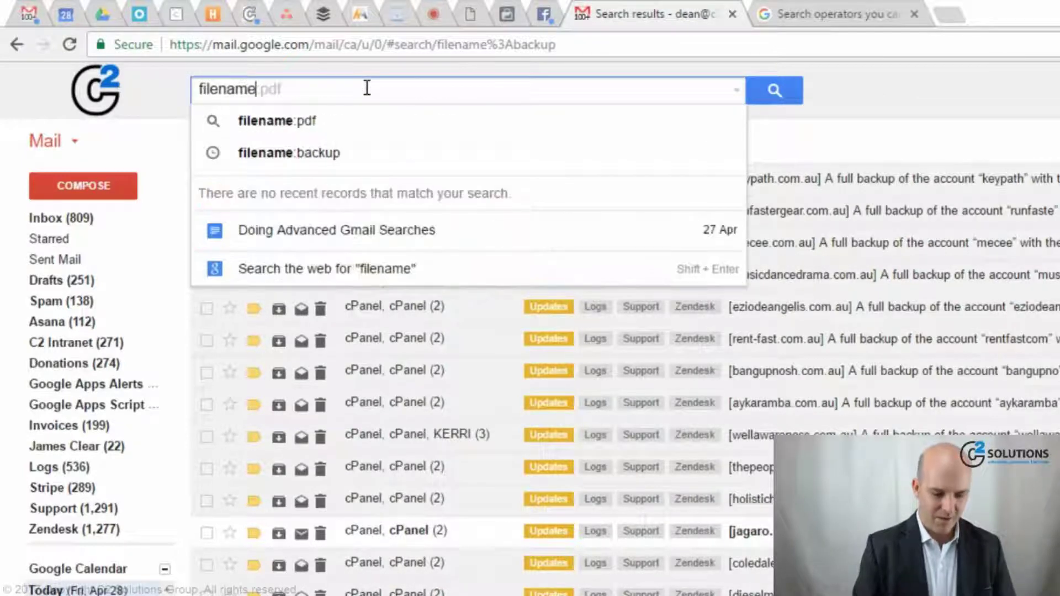
type(":pdf ")
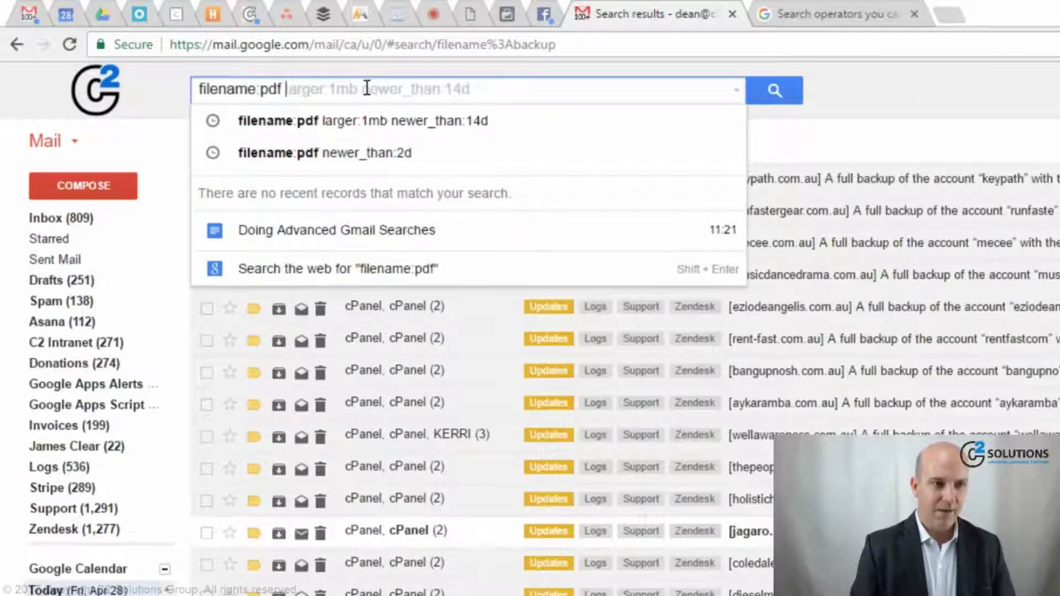
type("after:")
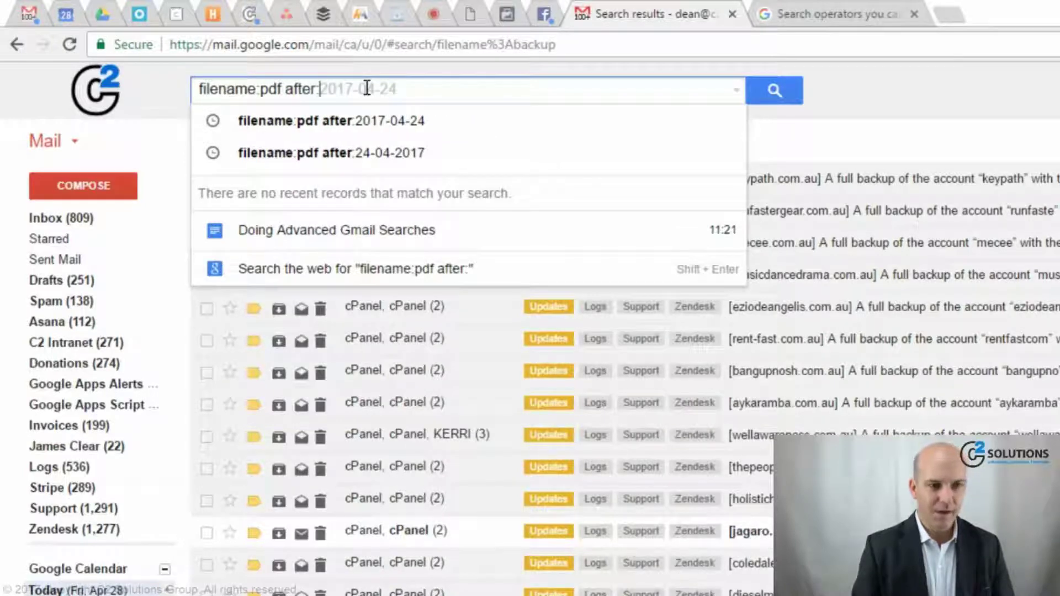
type("2017-")
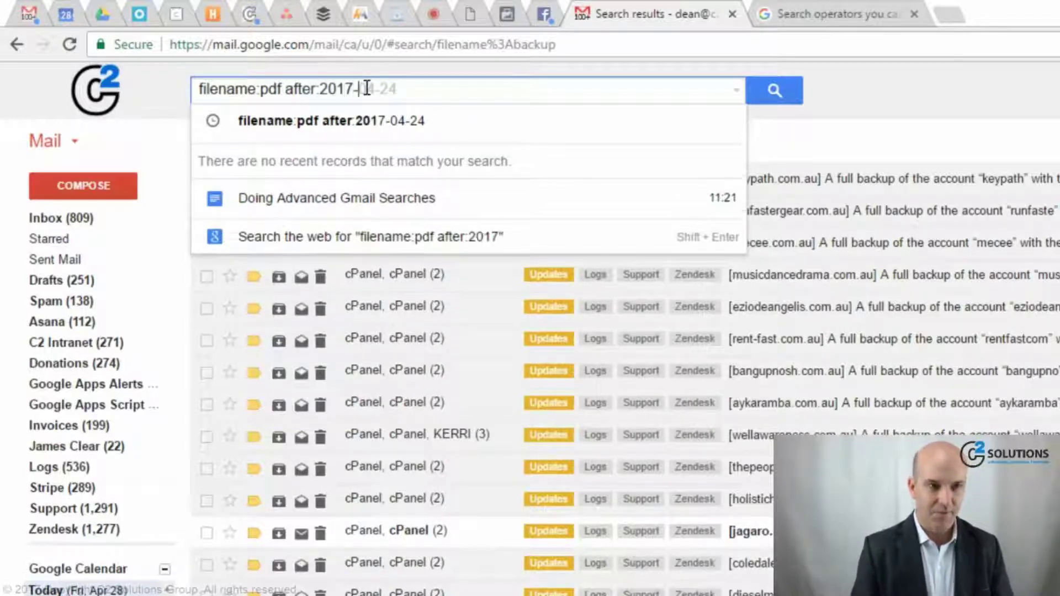
type("04-24")
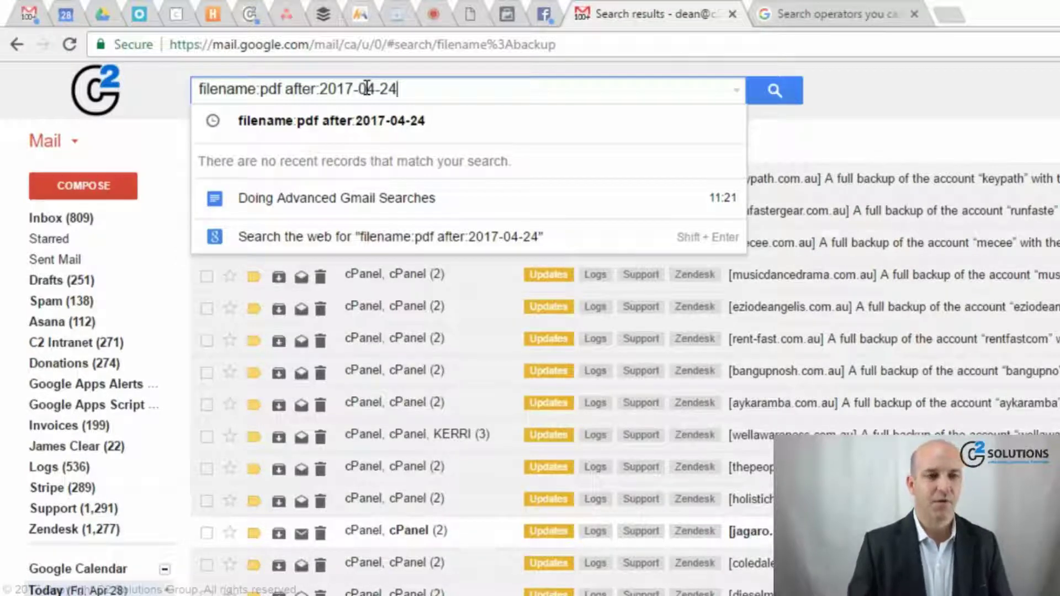
key("Return")
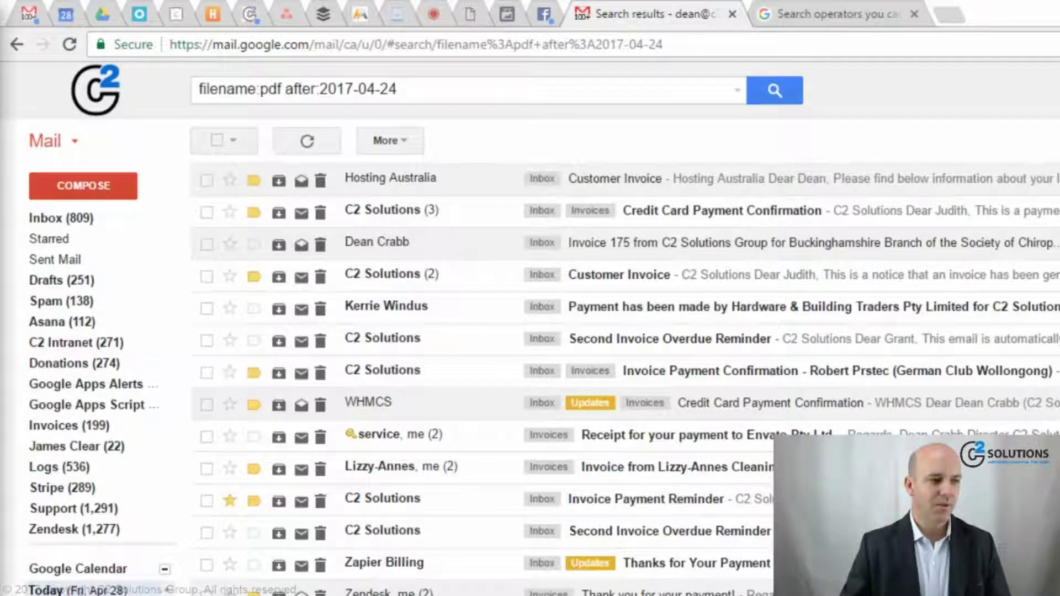
left_click(417, 93)
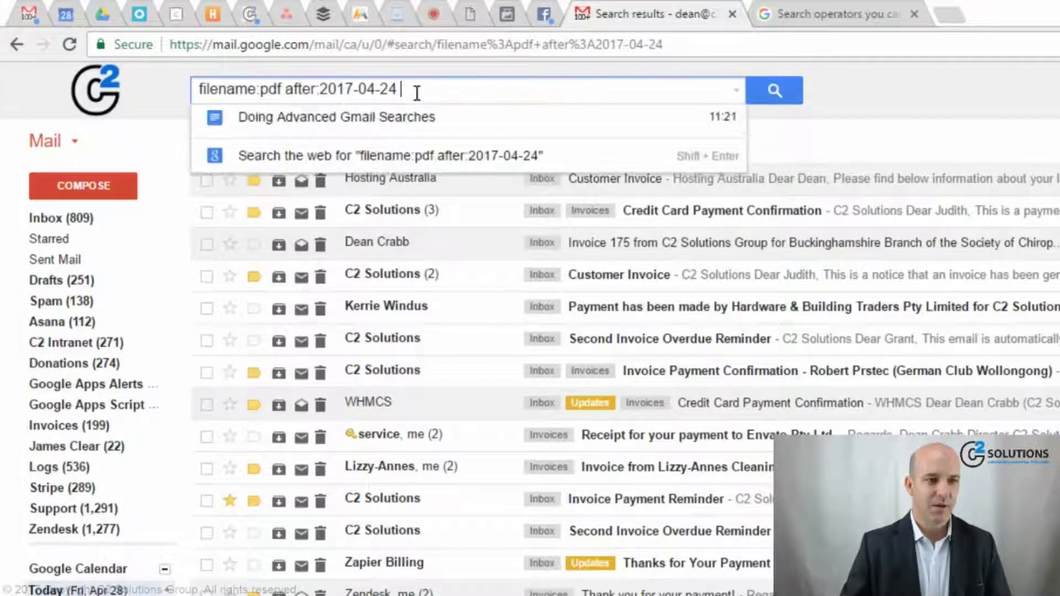
left_click_drag(417, 93, 290, 85)
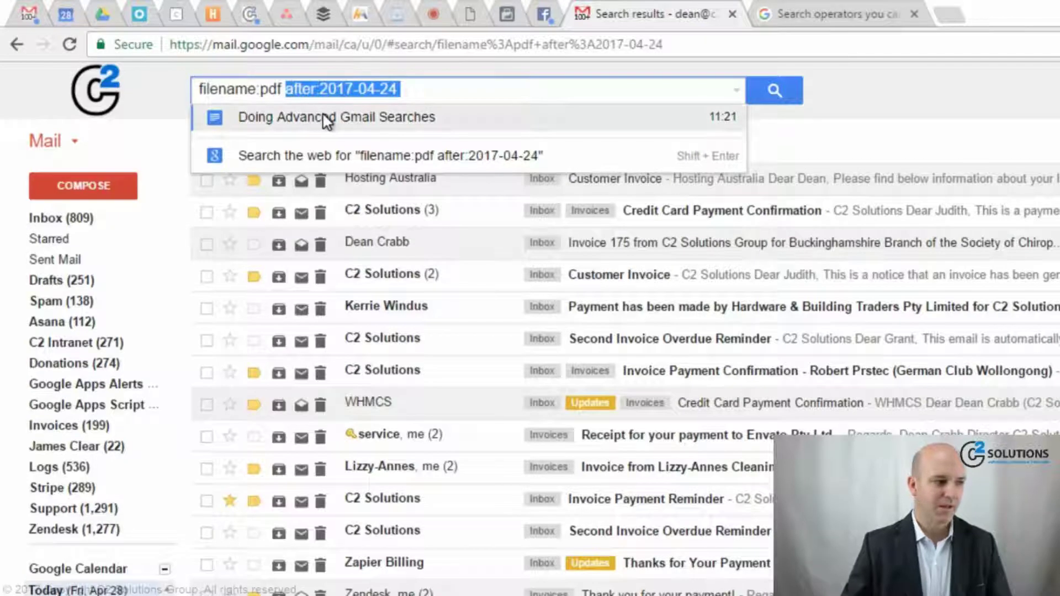
- Swap the date filter for newer_than:2d and run filename:pdf newer_than:2d
type("newer")
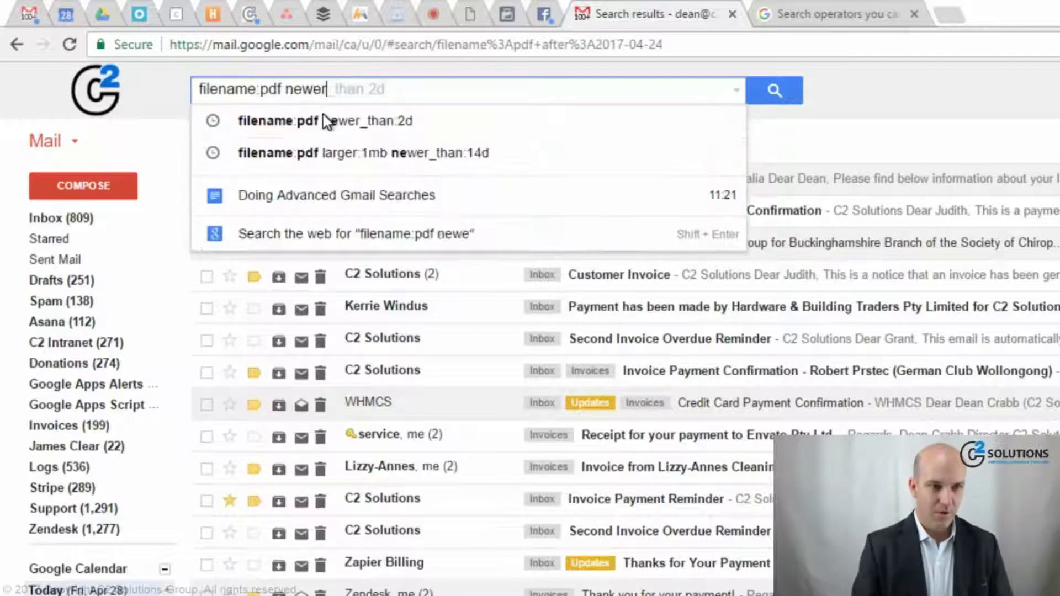
key("Tab")
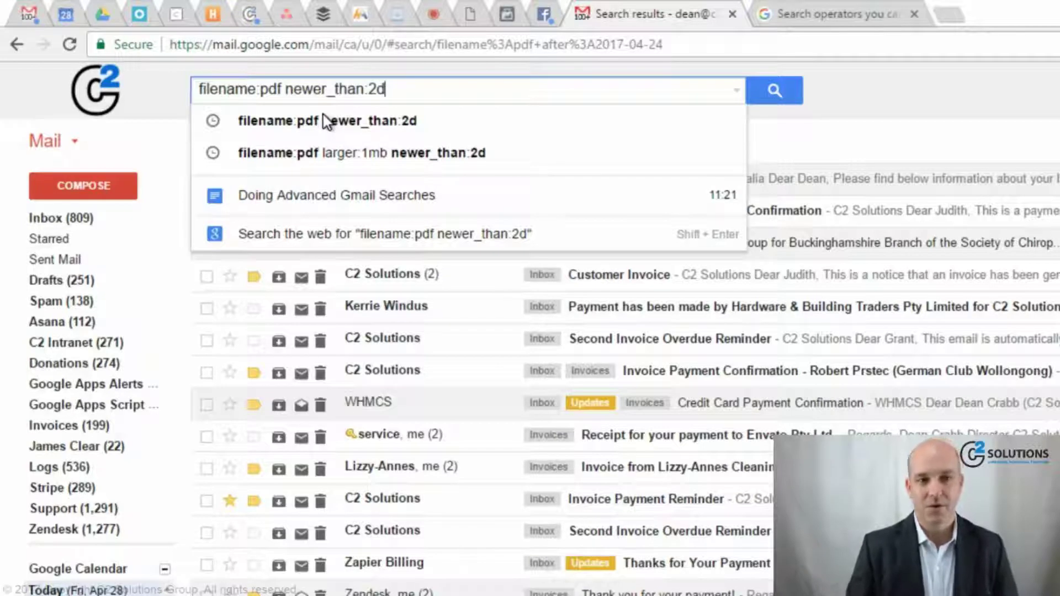
left_click(326, 120)
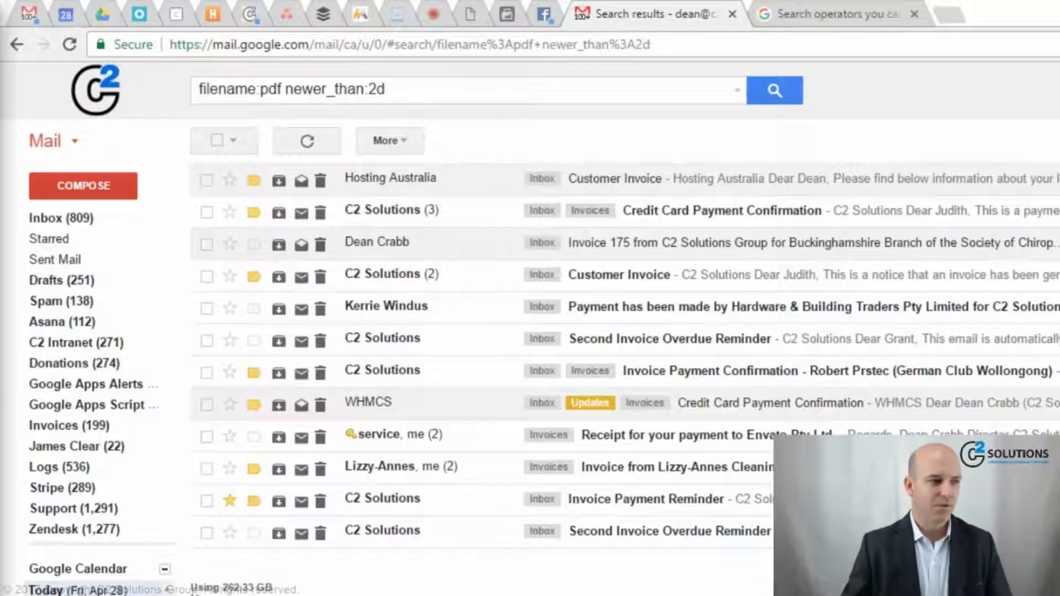
- Search in:chats, then in:inbox
left_click(343, 100)
key("ctrl+a")
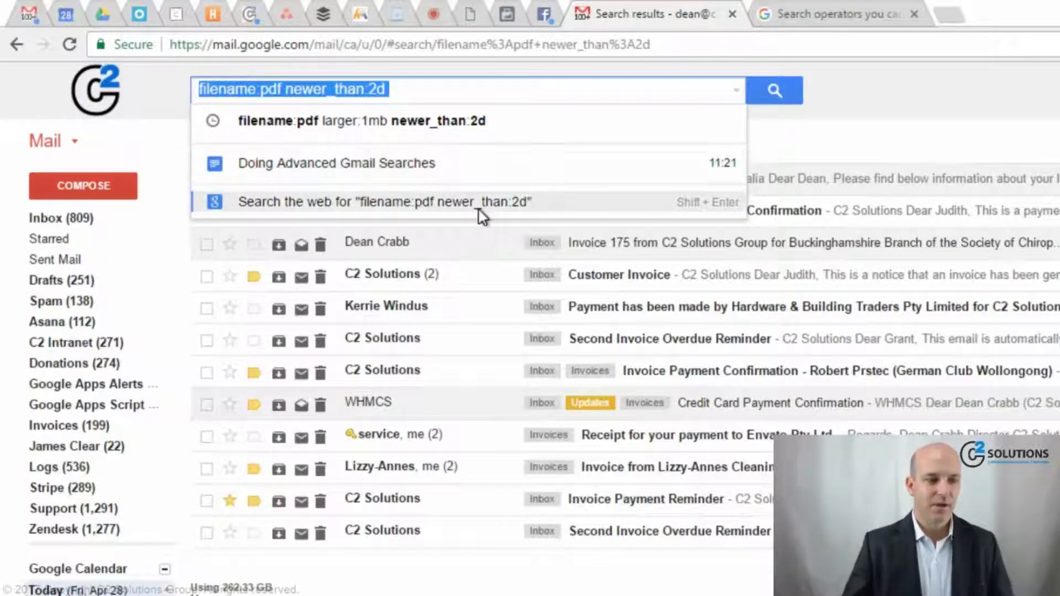
type("inchats")
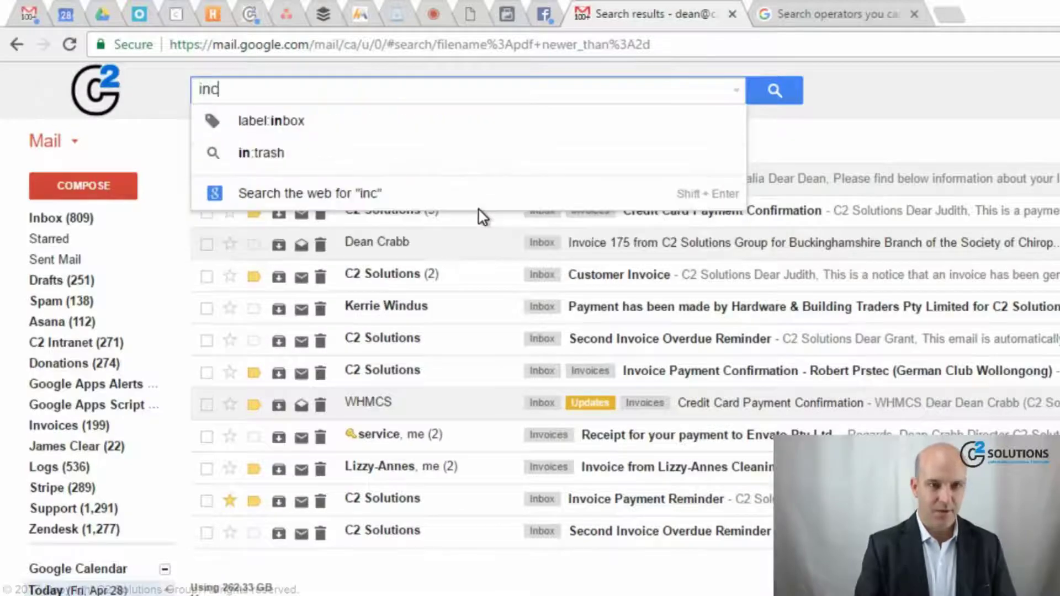
key("BackSpace")
key("BackSpace")
key("BackSpace")
key("BackSpace")
key("BackSpace")
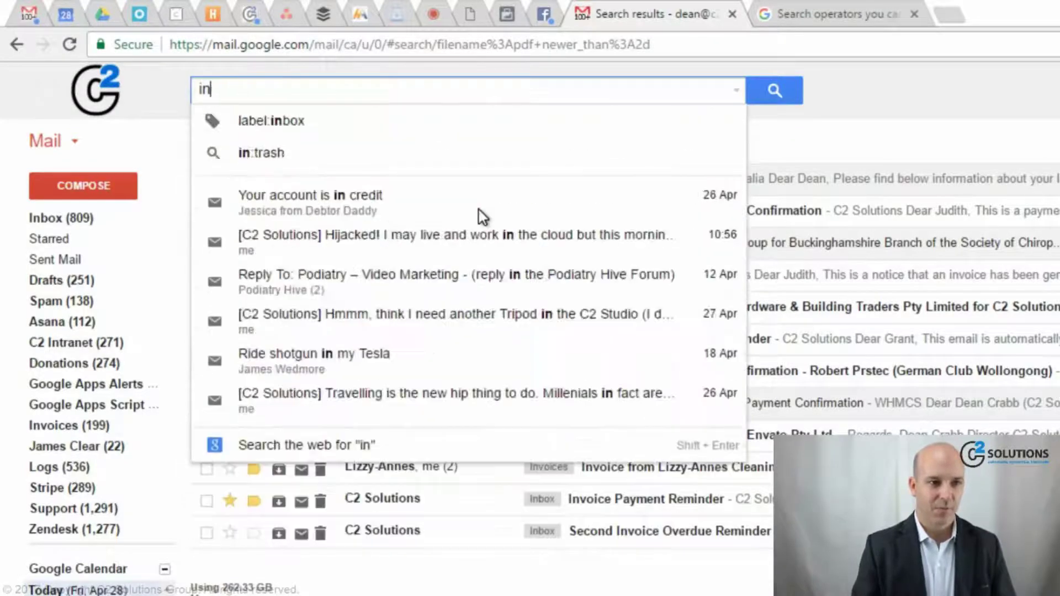
type("chats")
key("Return")
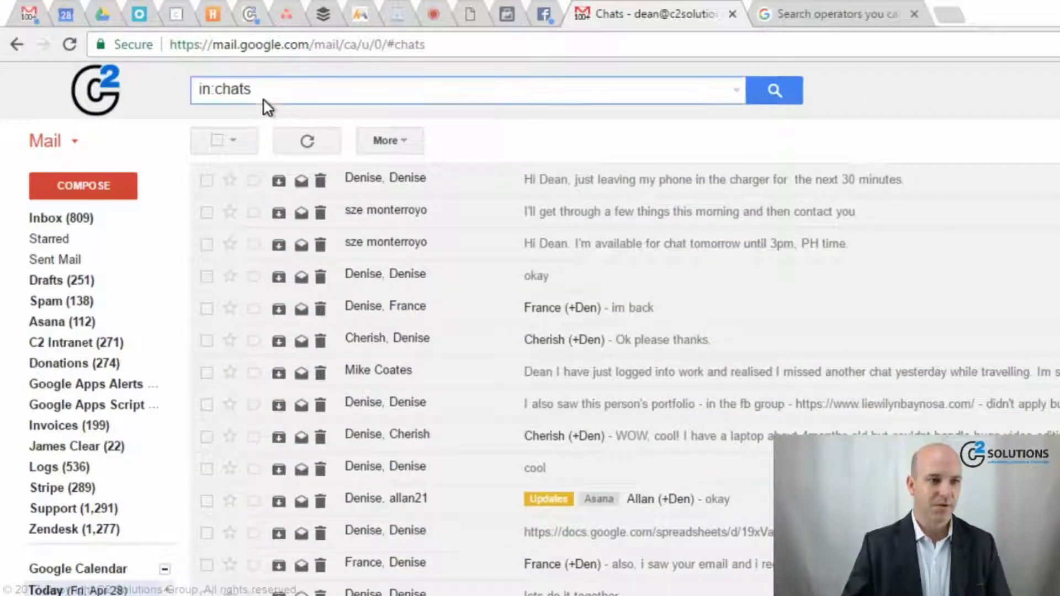
left_click(271, 90)
key("BackSpace")
key("BackSpace")
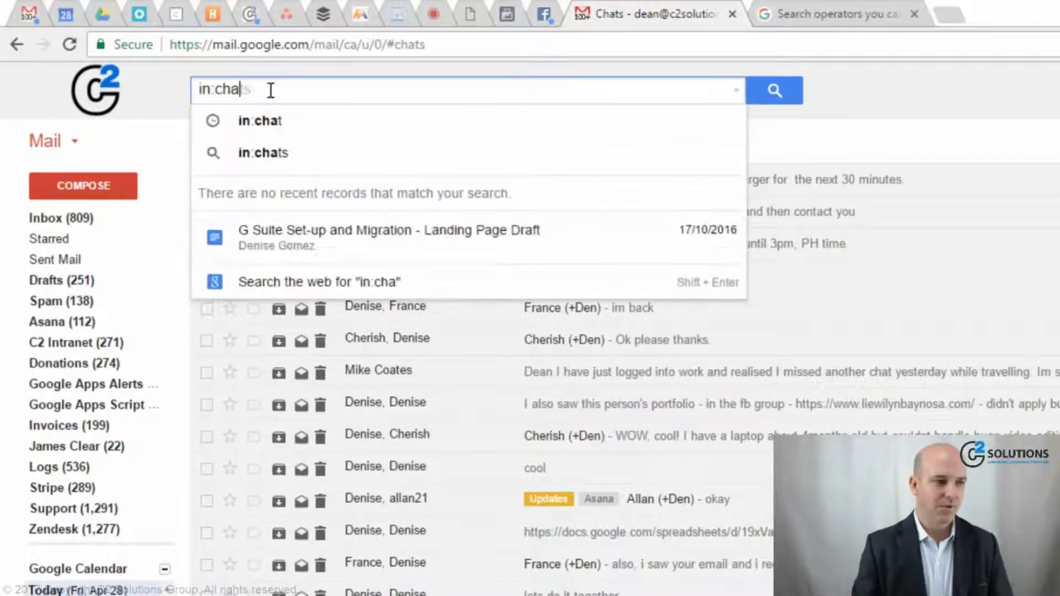
key("BackSpace")
key("BackSpace")
type("inbox")
key("Return")
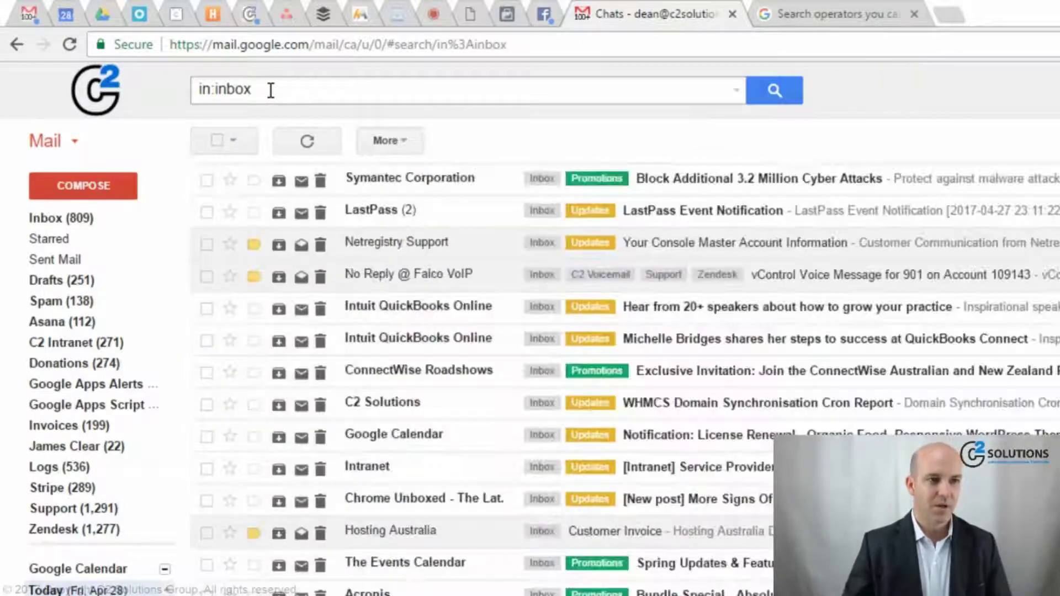
- Search in:trash to show the Bin, then delete the query
left_click(270, 90)
key("BackSpace")
key("BackSpace")
key("BackSpace")
key("BackSpace")
key("BackSpace")
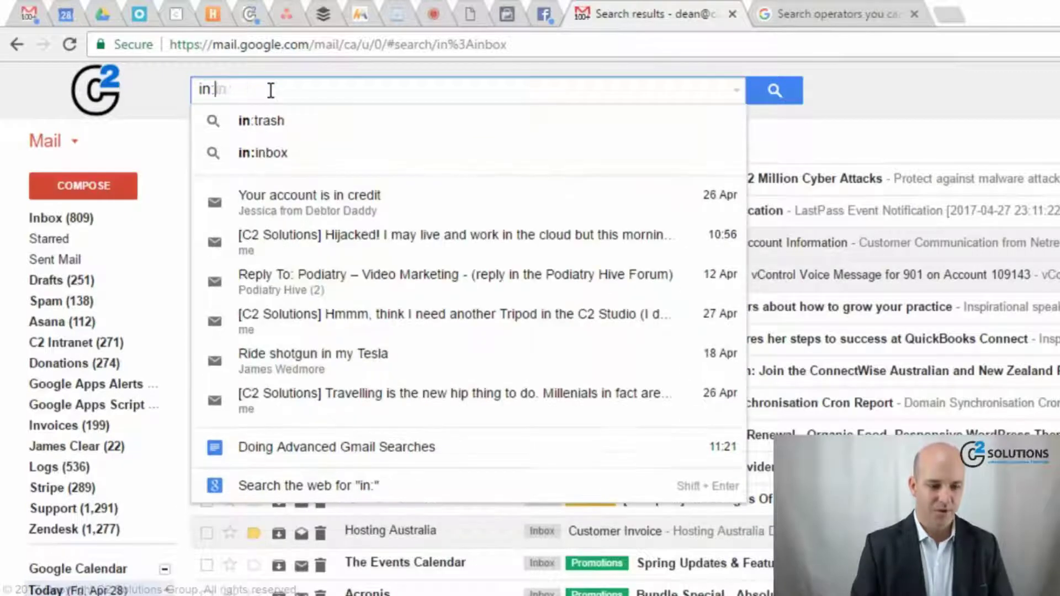
type("tras")
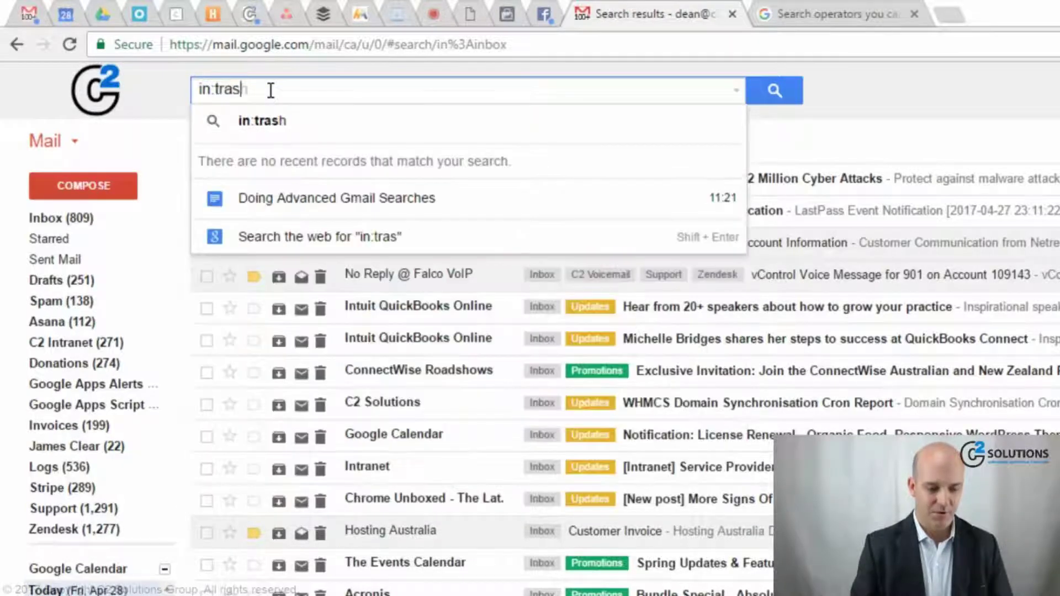
type("h")
key("Return")
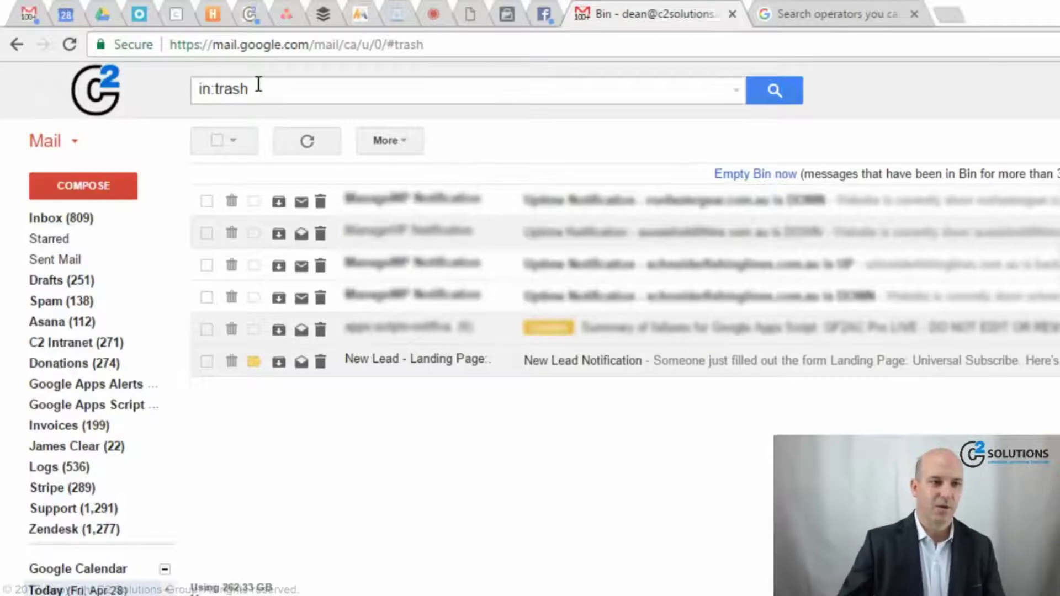
left_click_drag(258, 87, 189, 76)
key("BackSpace")
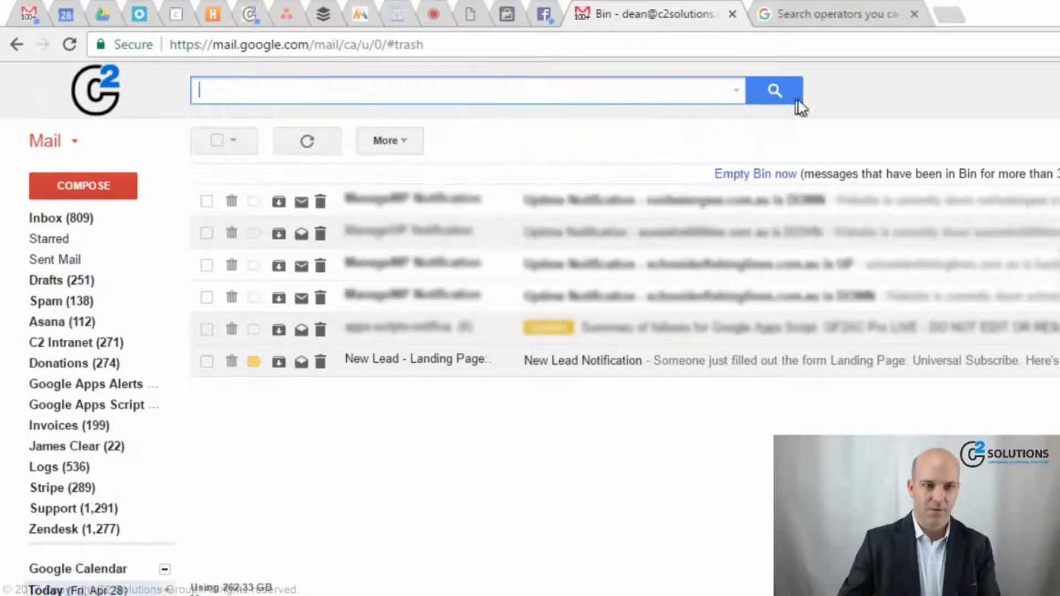
- Search for messages with size:10000 to list those over 10000 bytes
left_click(359, 94)
type("siz")
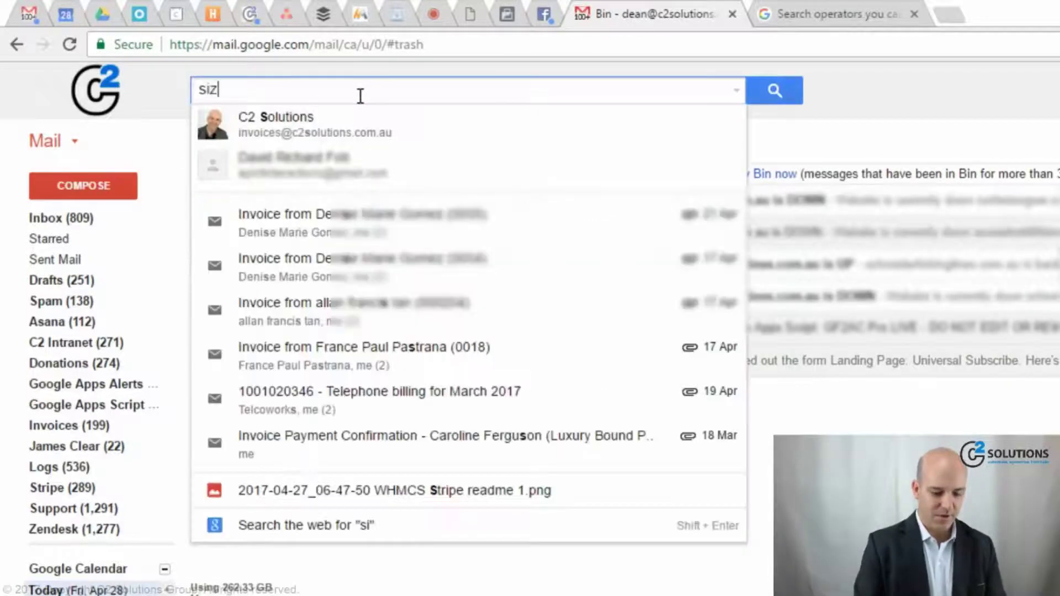
type("e:")
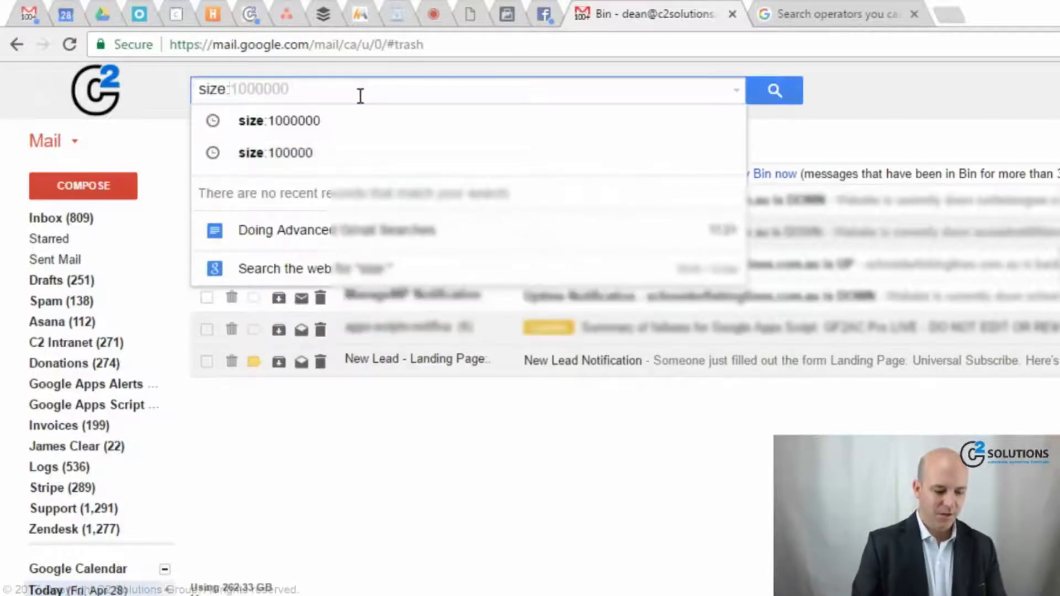
type("10000")
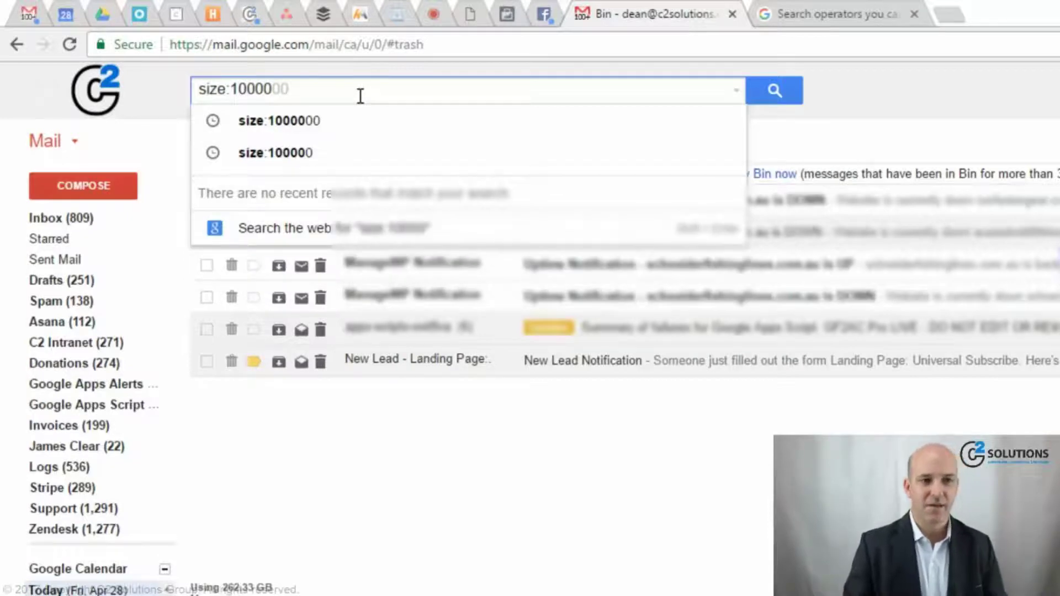
key("Return")
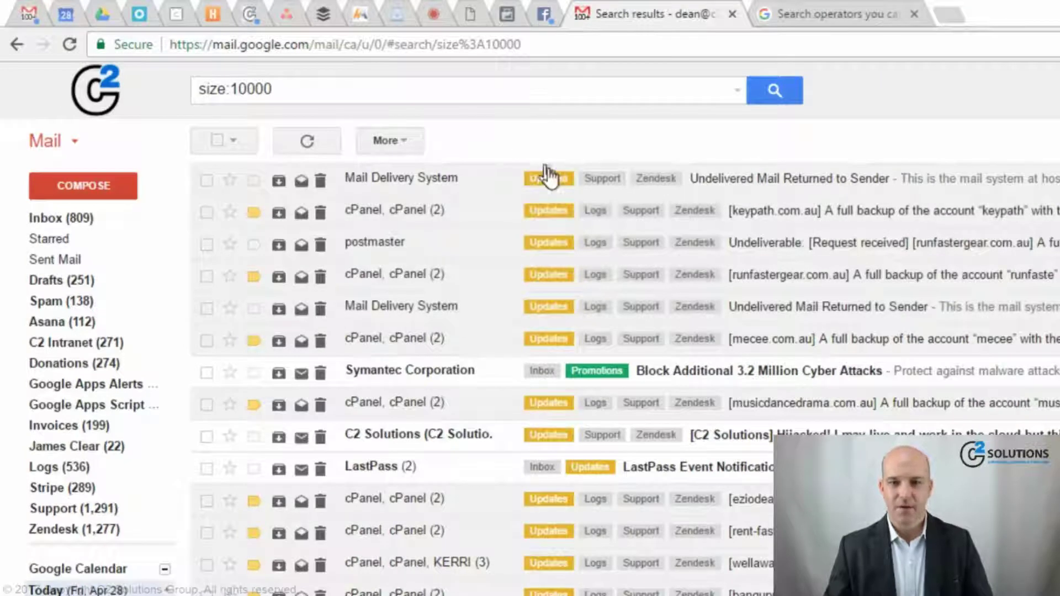
left_click(367, 90)
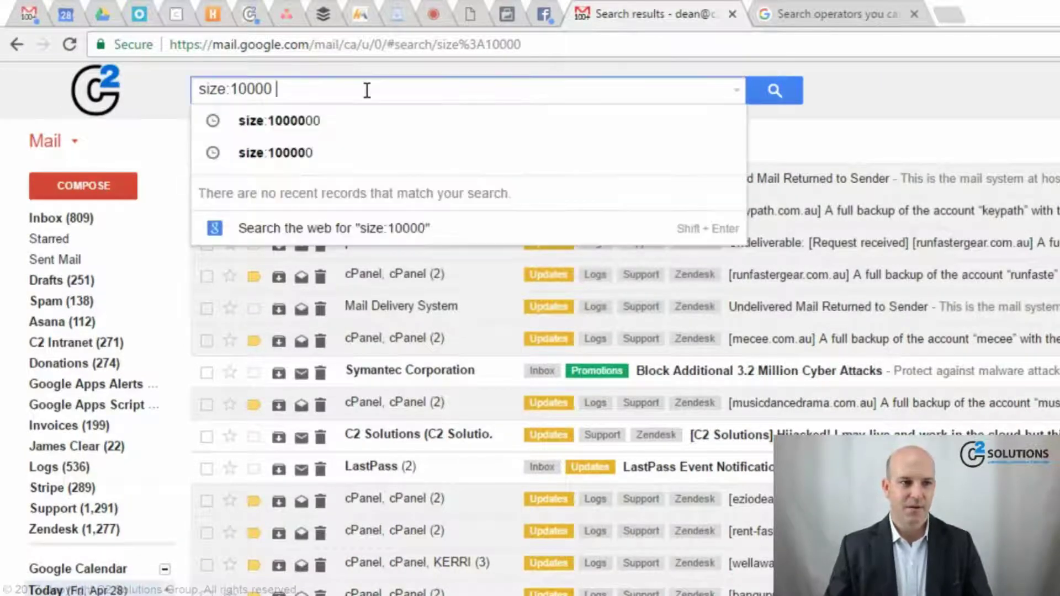
key("Return")
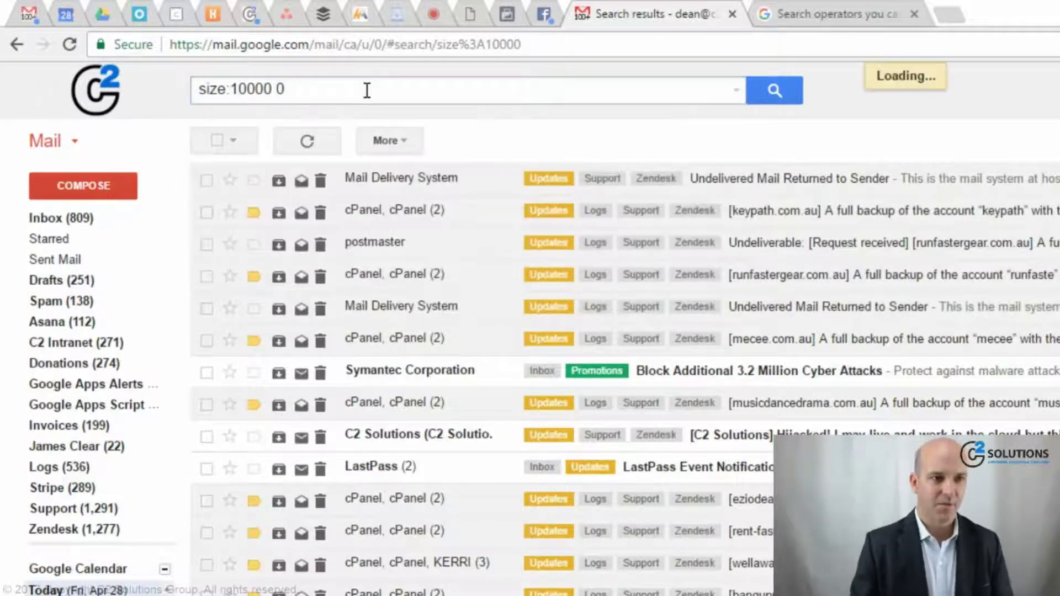
- Raise the size threshold to size:100000, then size:1000000, rerunning the search each time
left_click(367, 90)
key("BackSpace")
key("BackSpace")
type("0")
key("Return")
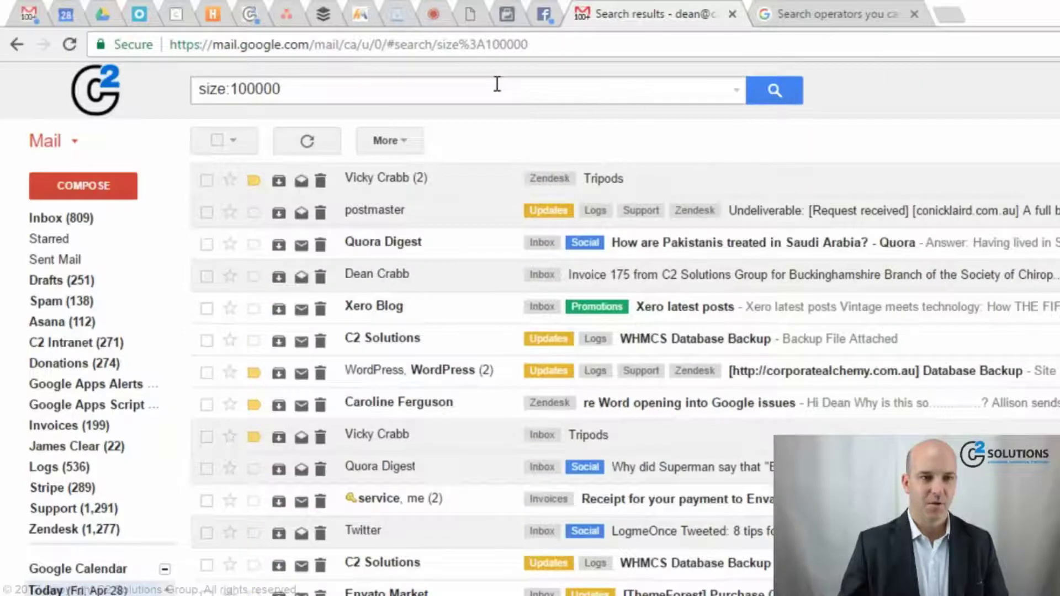
left_click(498, 88)
type("0")
key("Return")
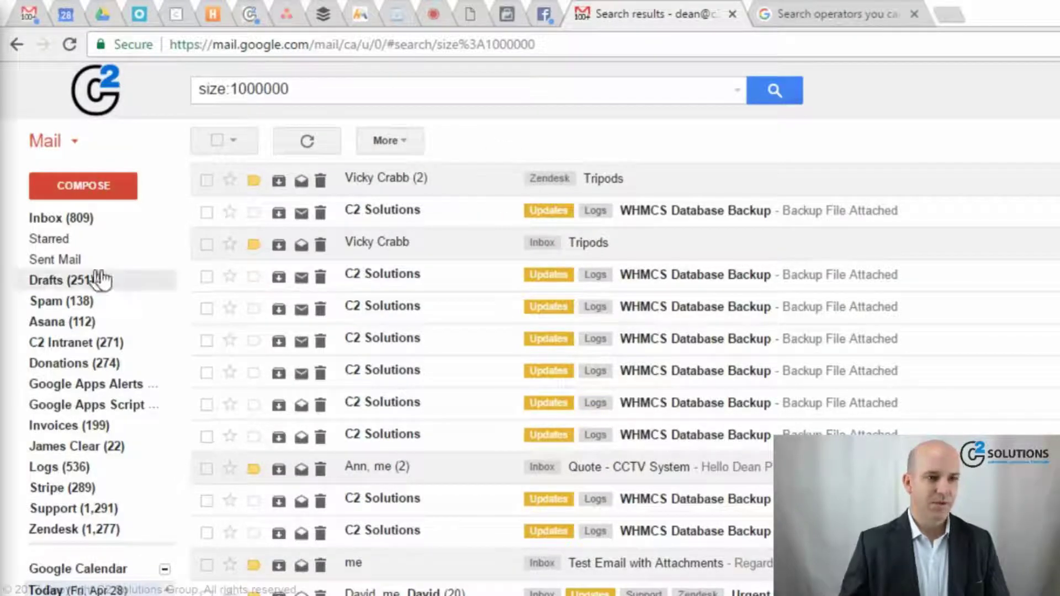
- Replace the query with larger:1mb and run that search
left_click(328, 88)
left_click_drag(328, 87, 174, 94)
type("smaller:")
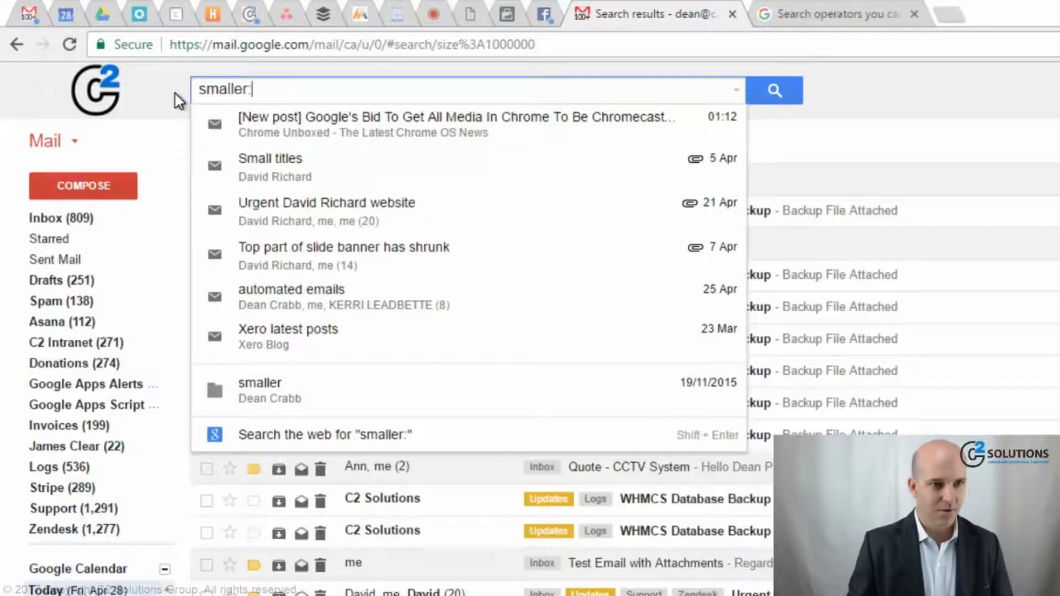
key("ctrl+a")
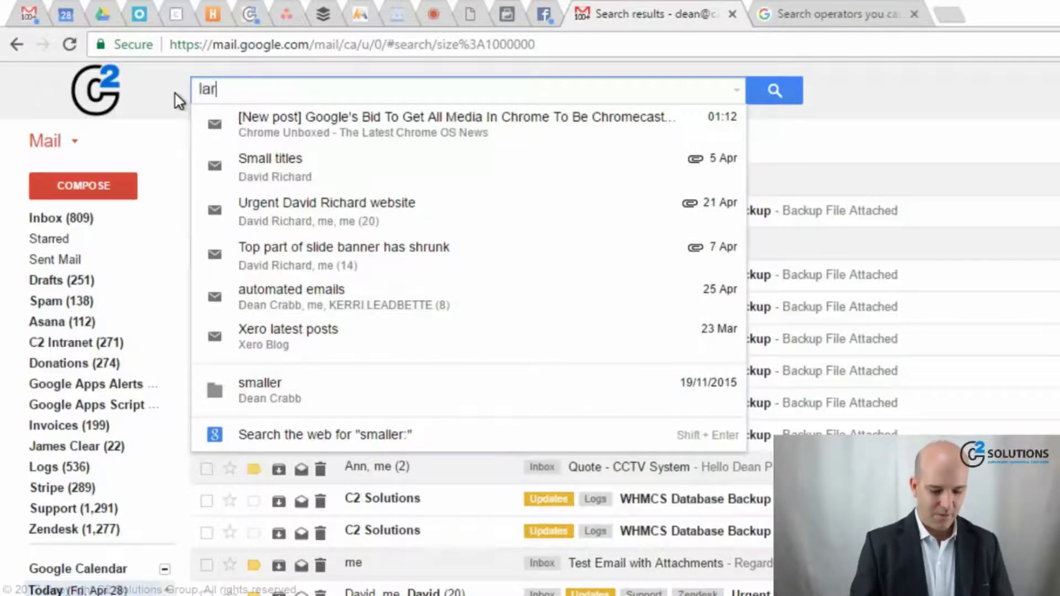
type("larger:")
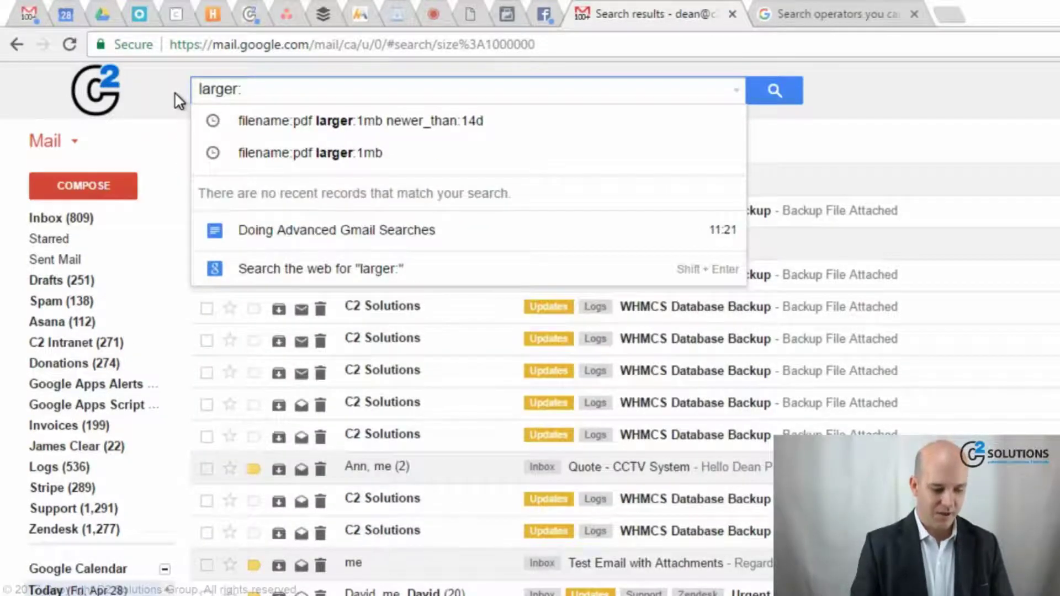
type("1mb")
key("Return")
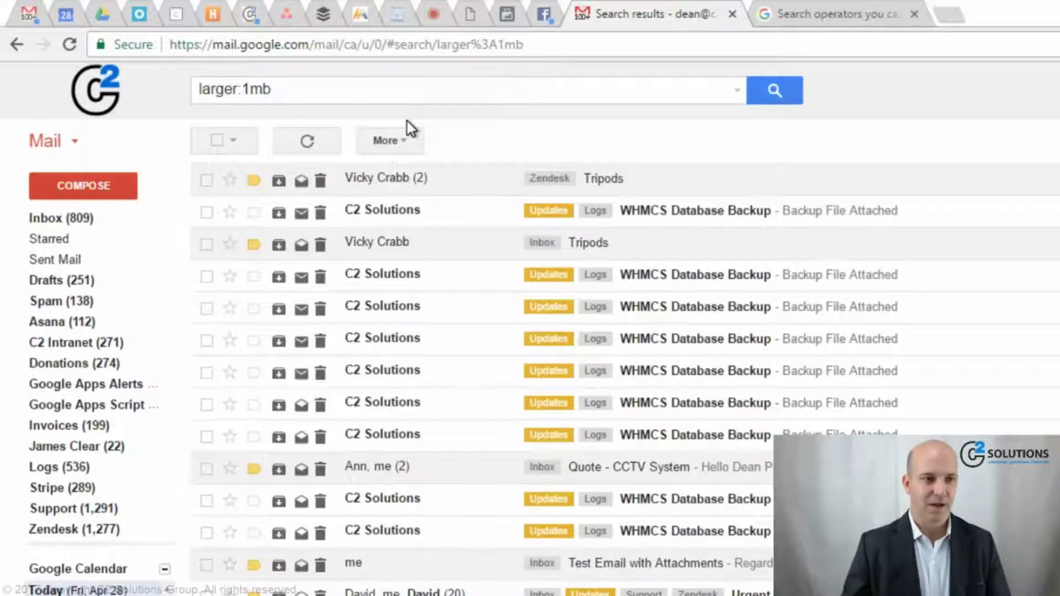
- Search for filename:pdf larger:1mb newer_than:14d to find recent large PDF attachments
left_click(284, 92)
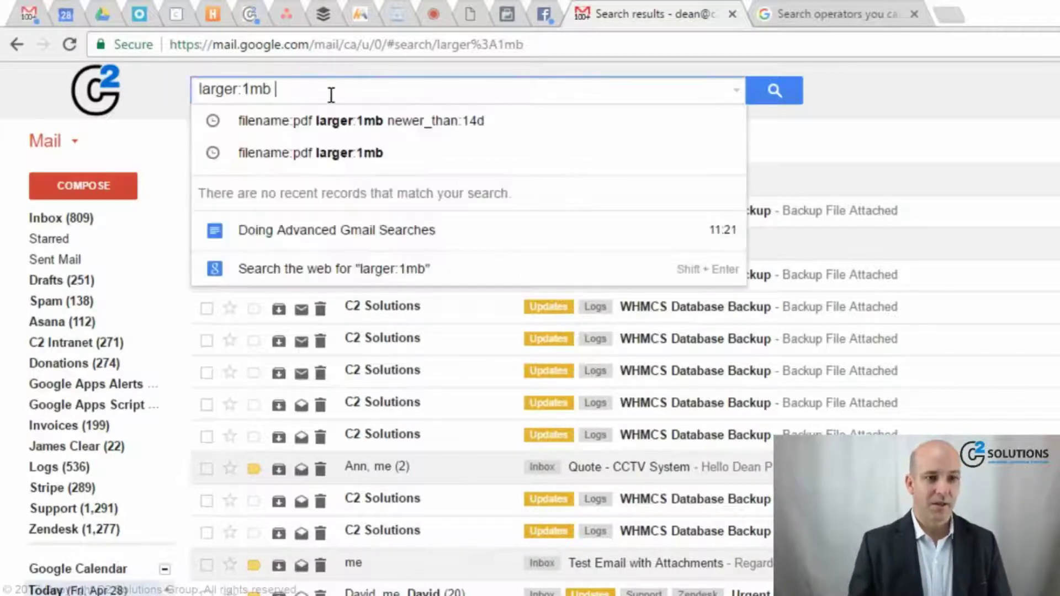
key("ctrl+a")
type("file")
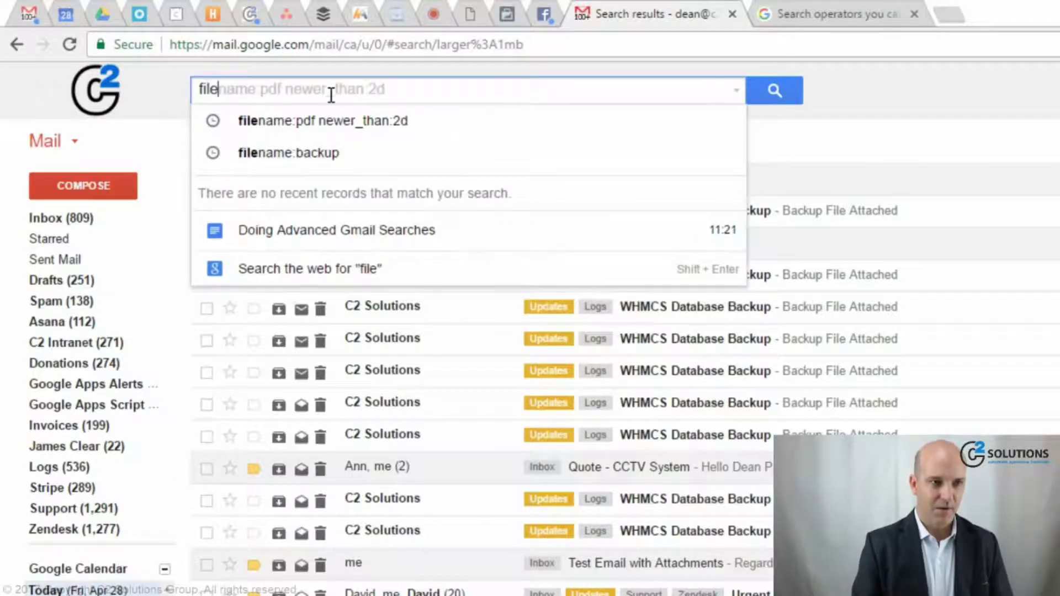
type("name:pdf larger")
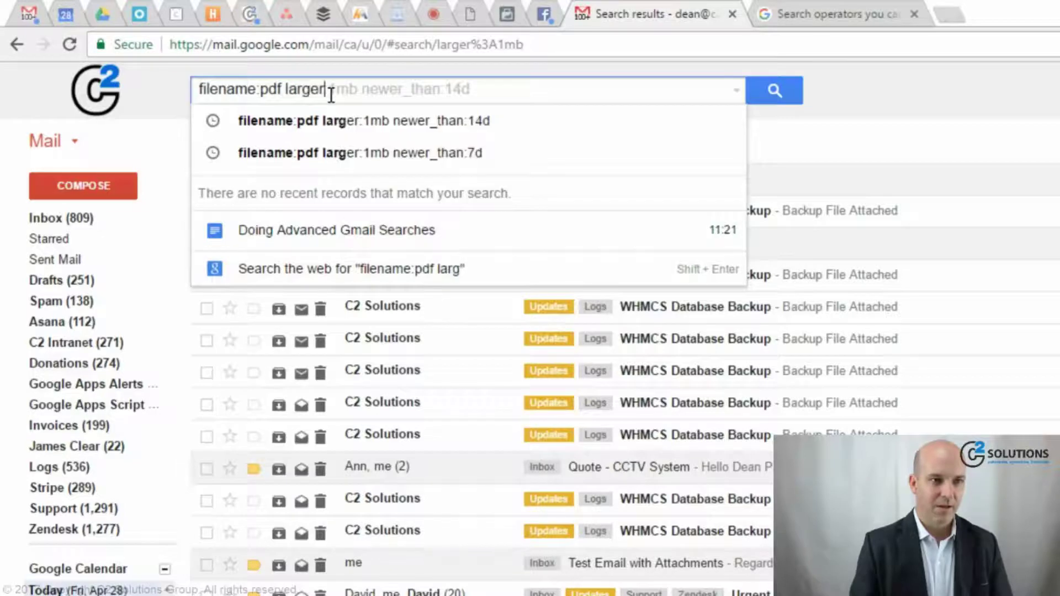
key("Tab")
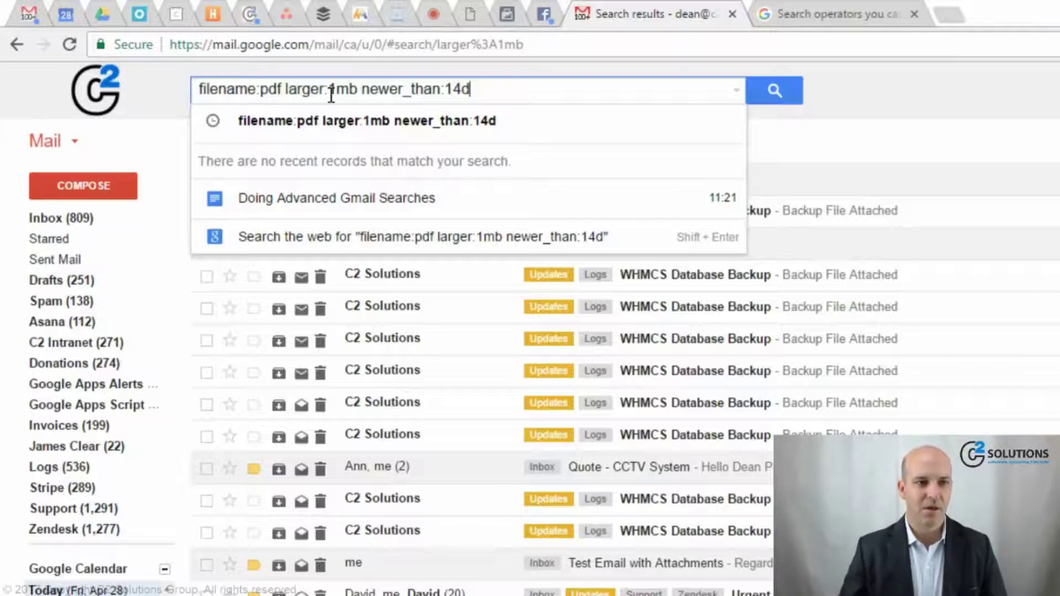
left_click(530, 117)
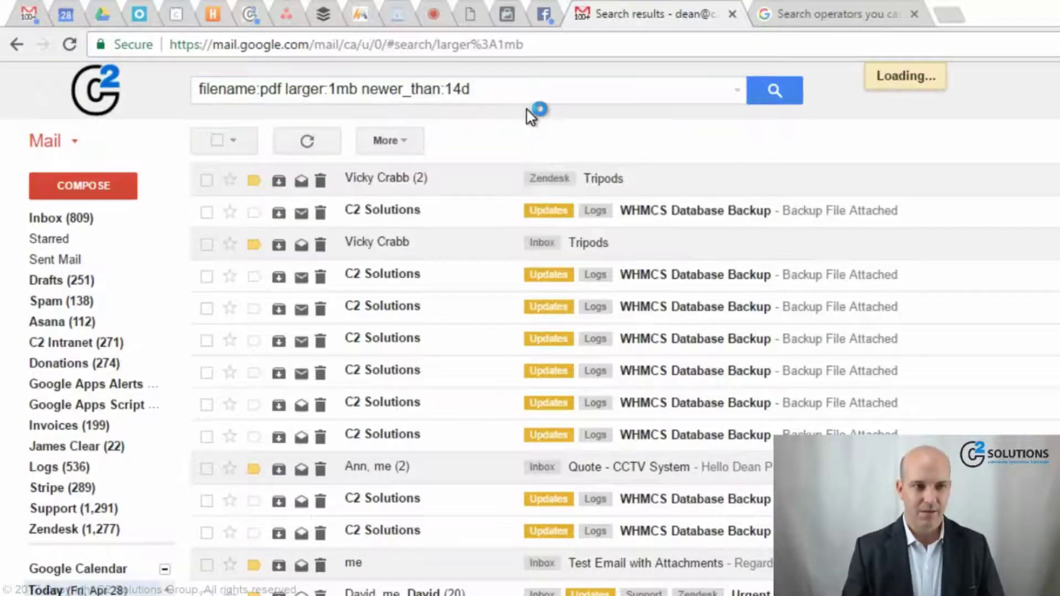